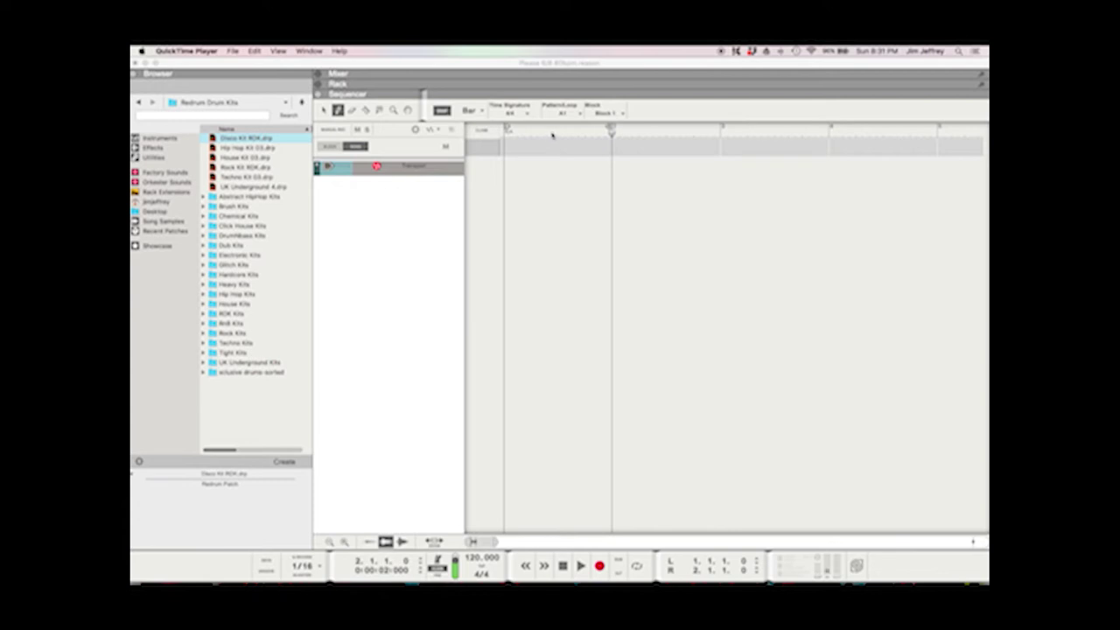
- Add a Redrum Drum Computer from the instrument devices to the song
left_click(158, 140)
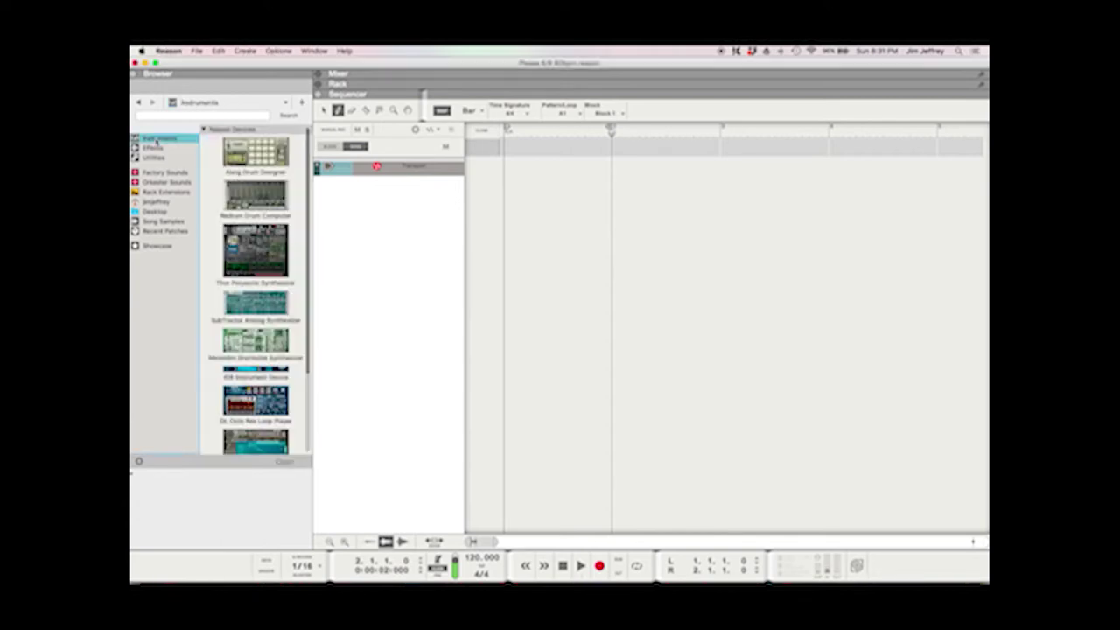
scroll(234, 236, "down", 2)
scroll(234, 238, "up", 3)
left_click_drag(256, 199, 346, 229)
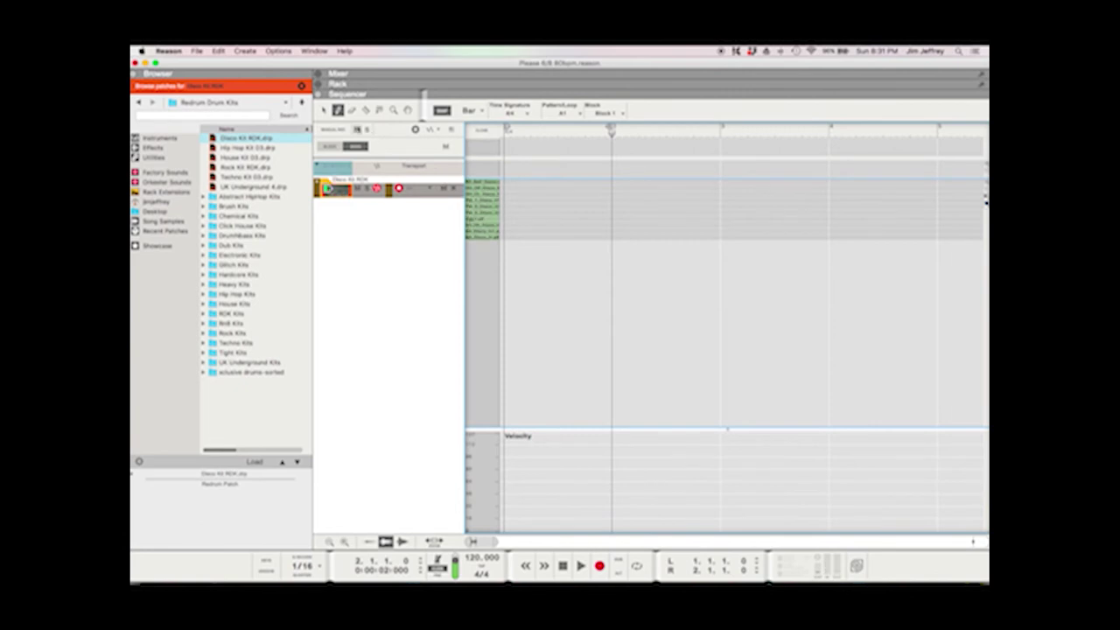
- Draw four quarter-note drum hits across bar 1, alternating between the lowest drum lane and the one above it
left_click(324, 110)
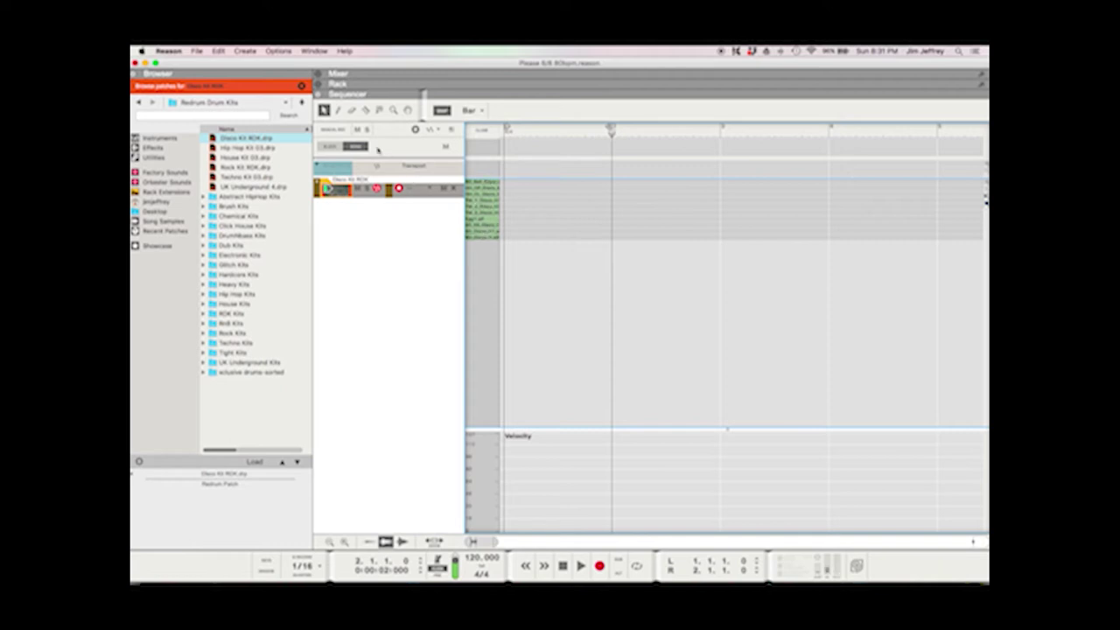
left_click(338, 110)
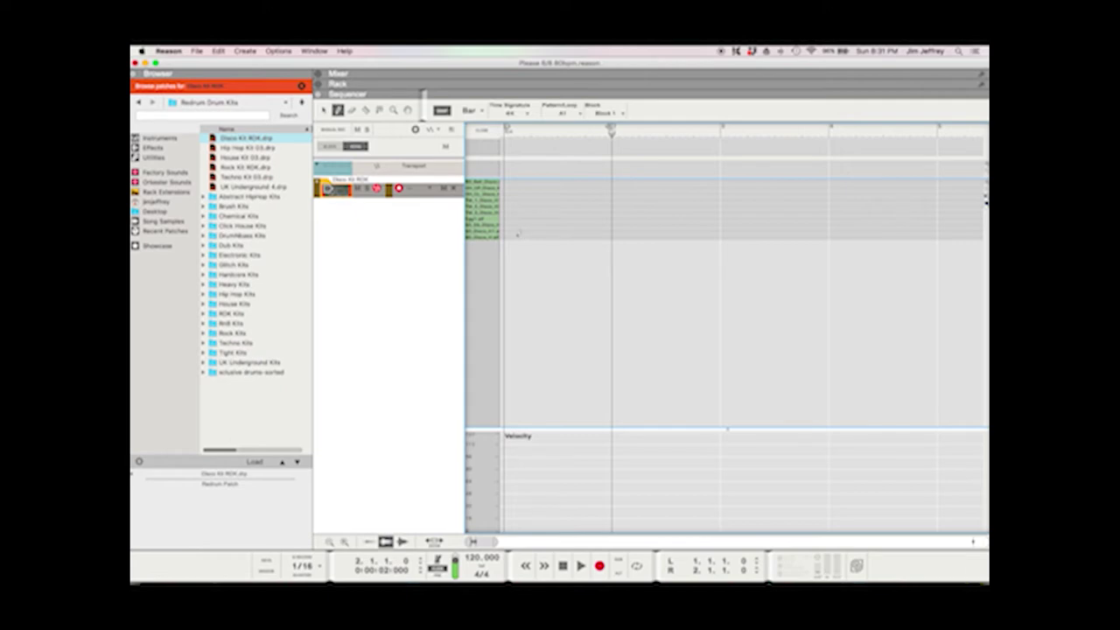
left_click(518, 234)
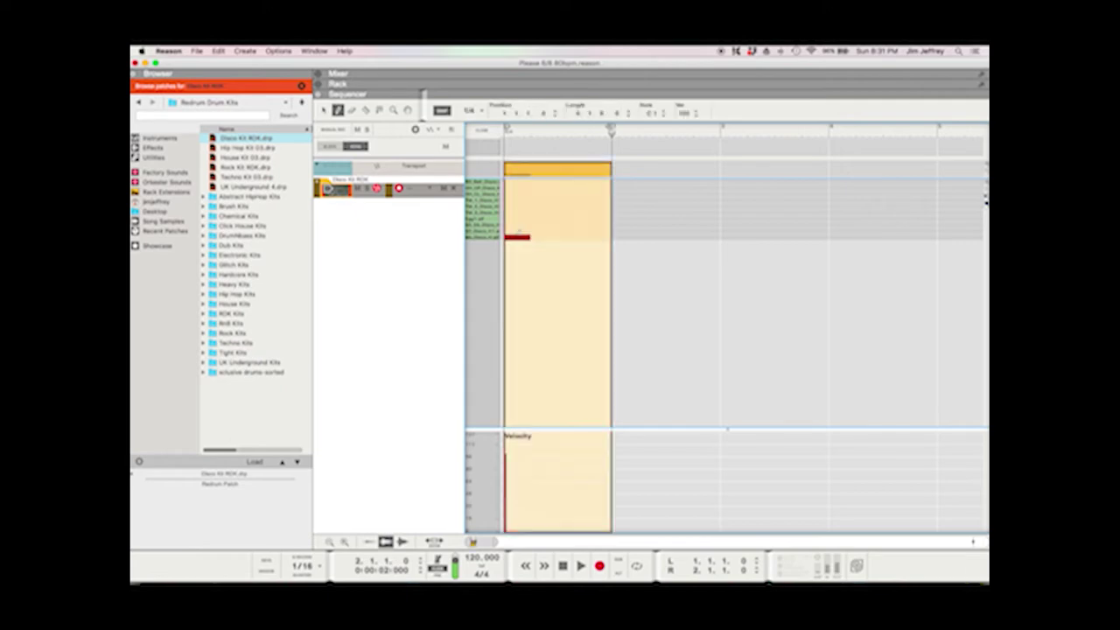
left_click(562, 235)
left_click(542, 231)
left_click(593, 231)
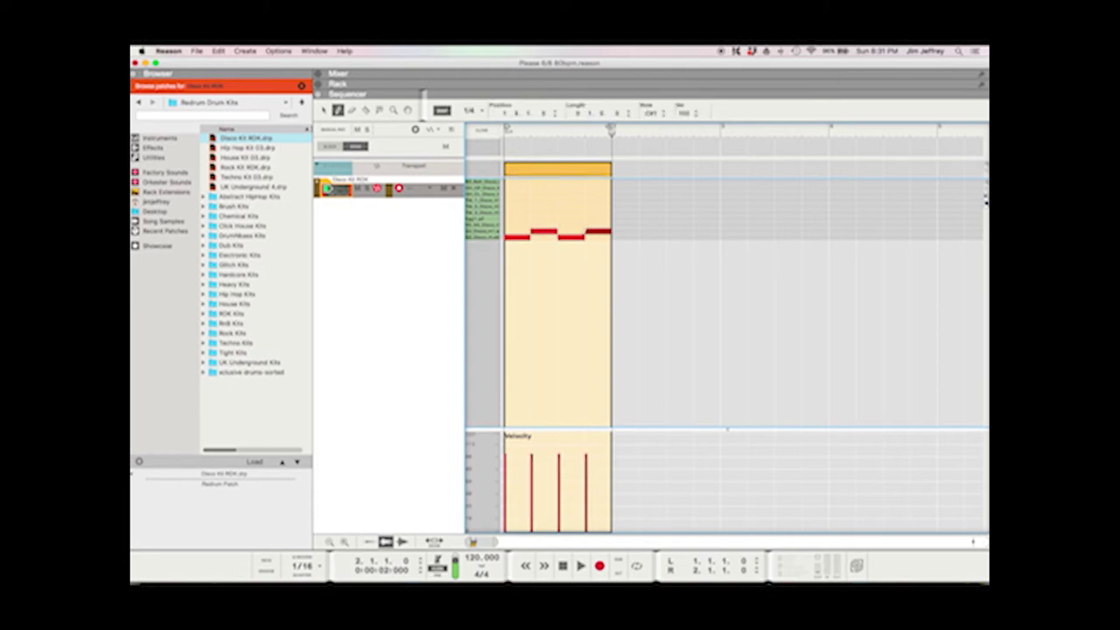
- Select the four drum notes in bar 1 and duplicate them three times to fill bars 1 to 4
left_click(324, 111)
left_click_drag(597, 203, 505, 238)
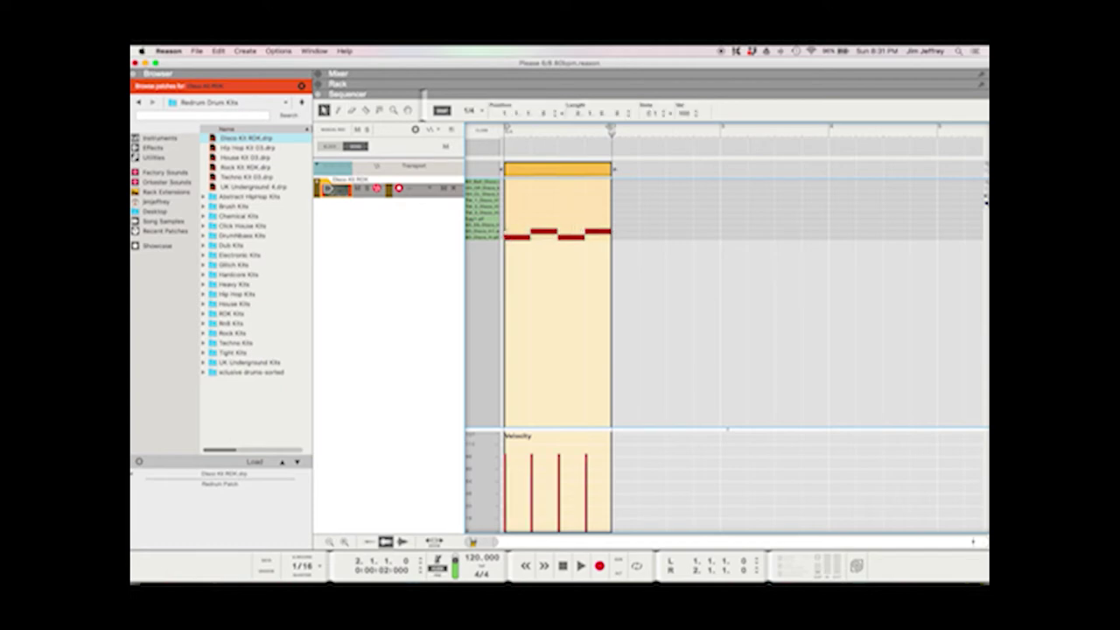
key("super+d")
key("super+d")
key("super+d")
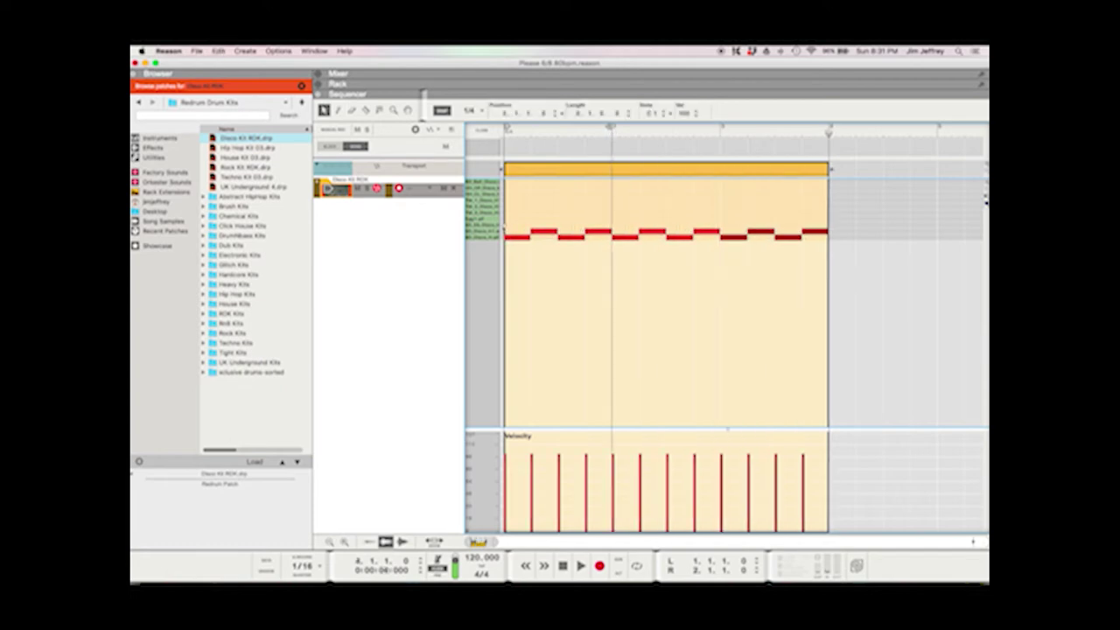
- Move the right locator to bar 5 and play back the four-bar drum pattern
left_click_drag(613, 128, 936, 130)
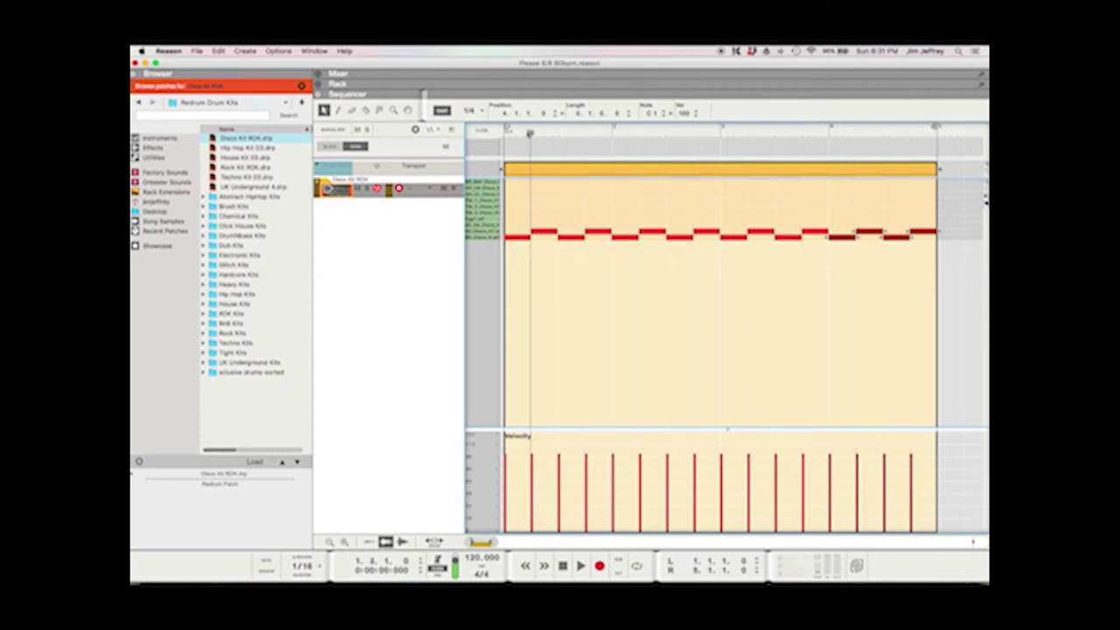
key("space")
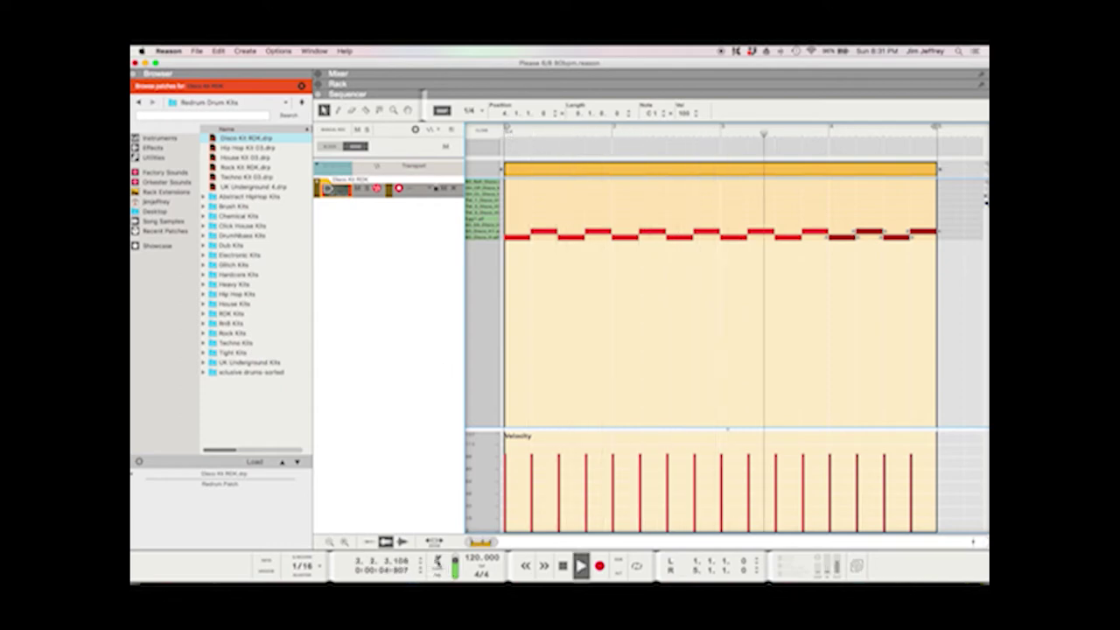
key("space")
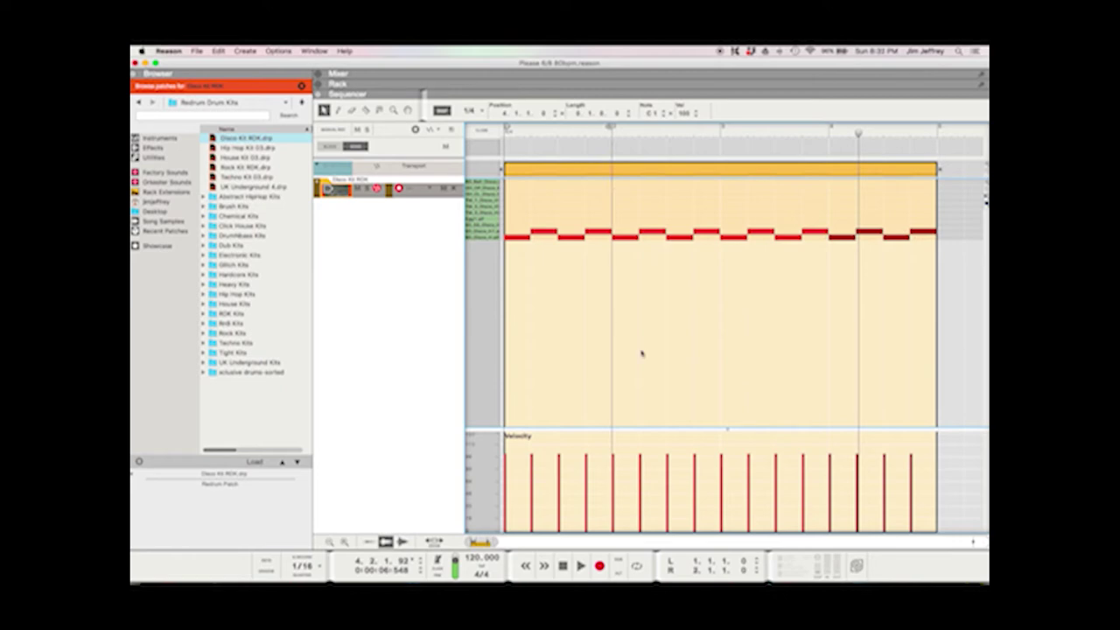
- Undo the duplicated and drawn drum notes until the Redrum track is empty again
key("super+z")
key("super+z")
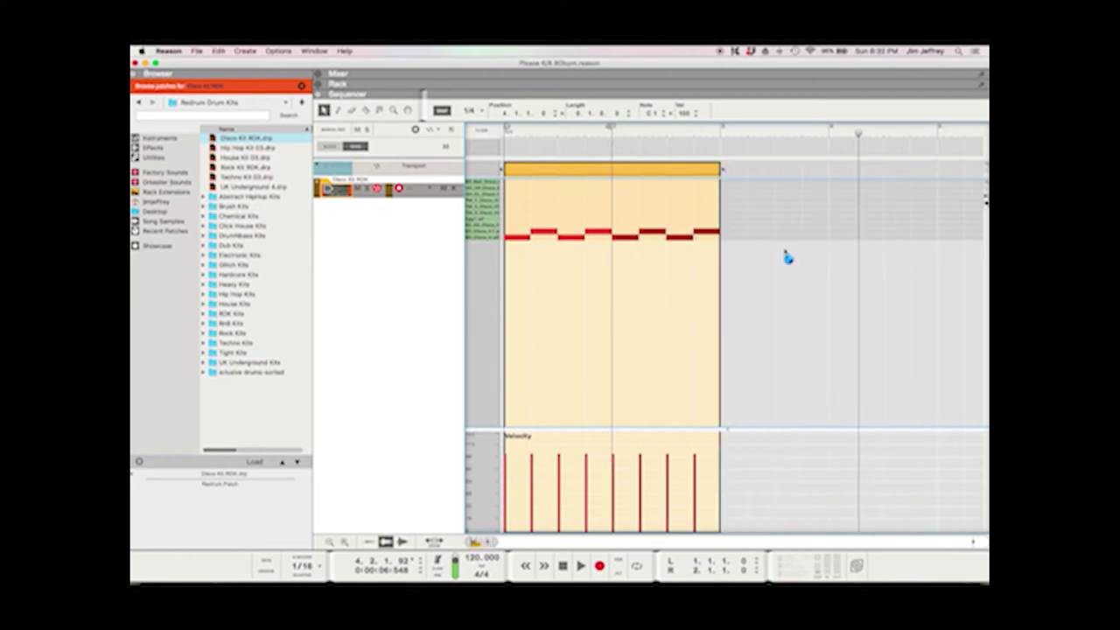
key("super+z")
key("super+z")
key("super+z")
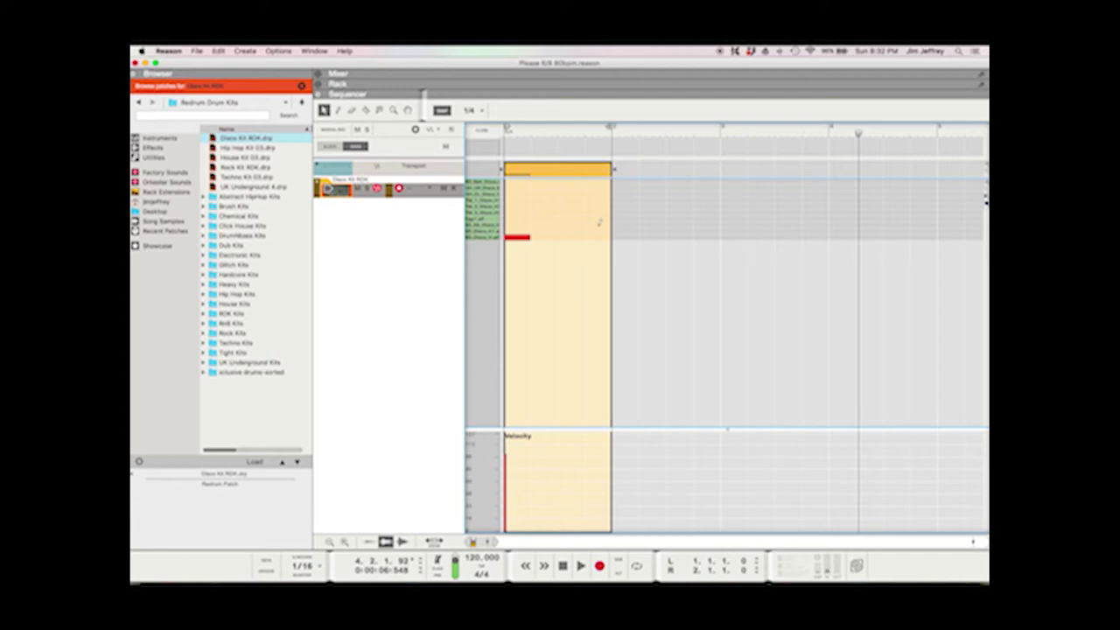
key("super+z")
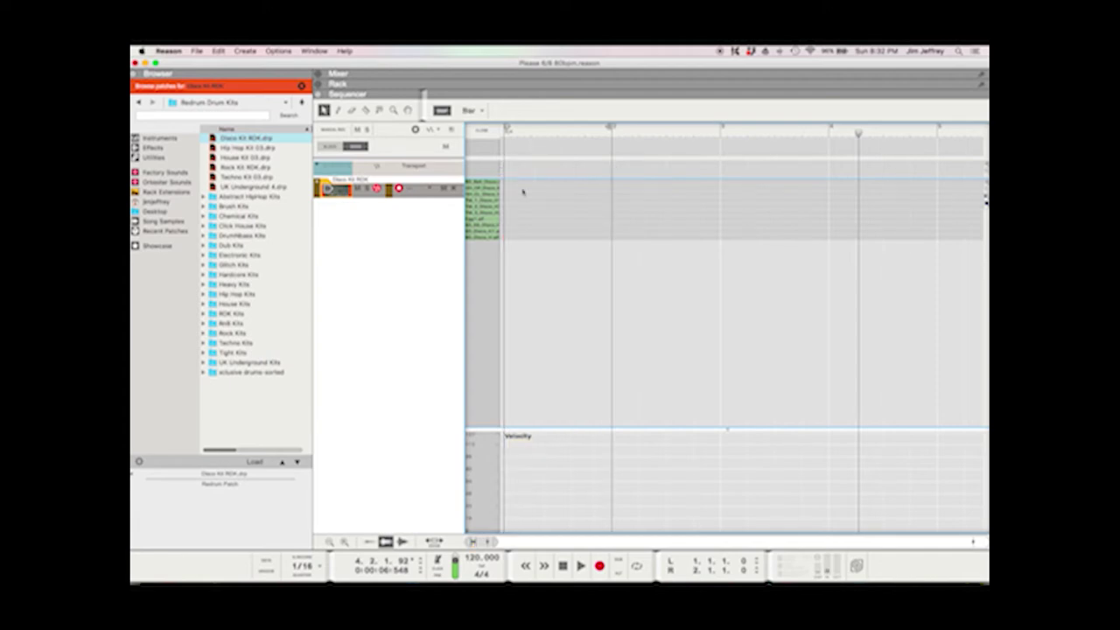
- Set the right locator to bar 5 and play the metronome click from the start of the song
left_click(939, 133, "alt")
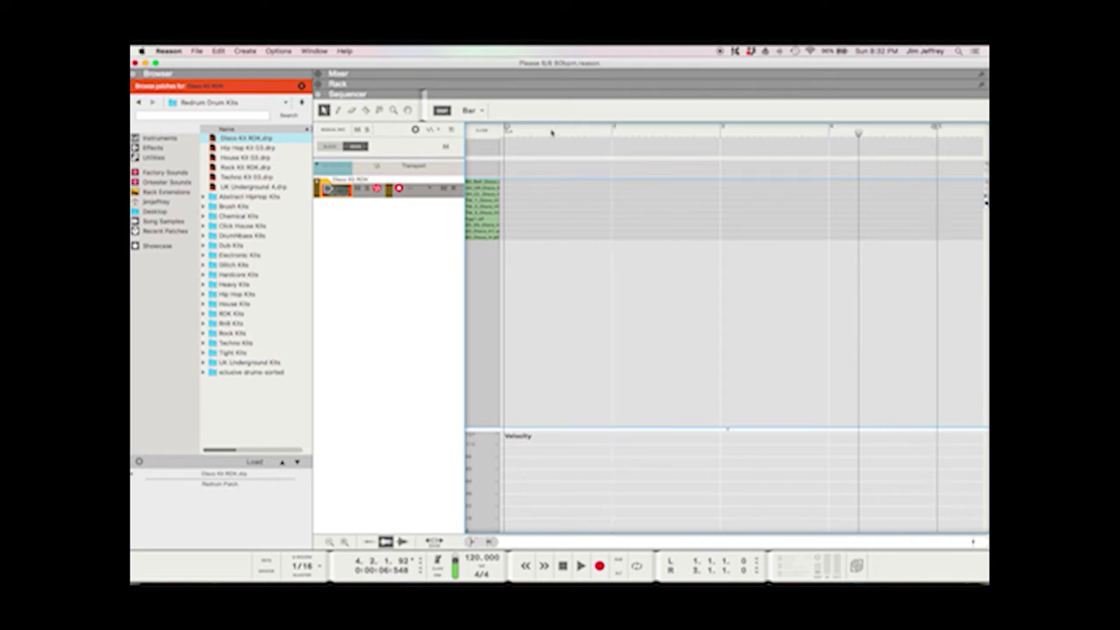
left_click(550, 132)
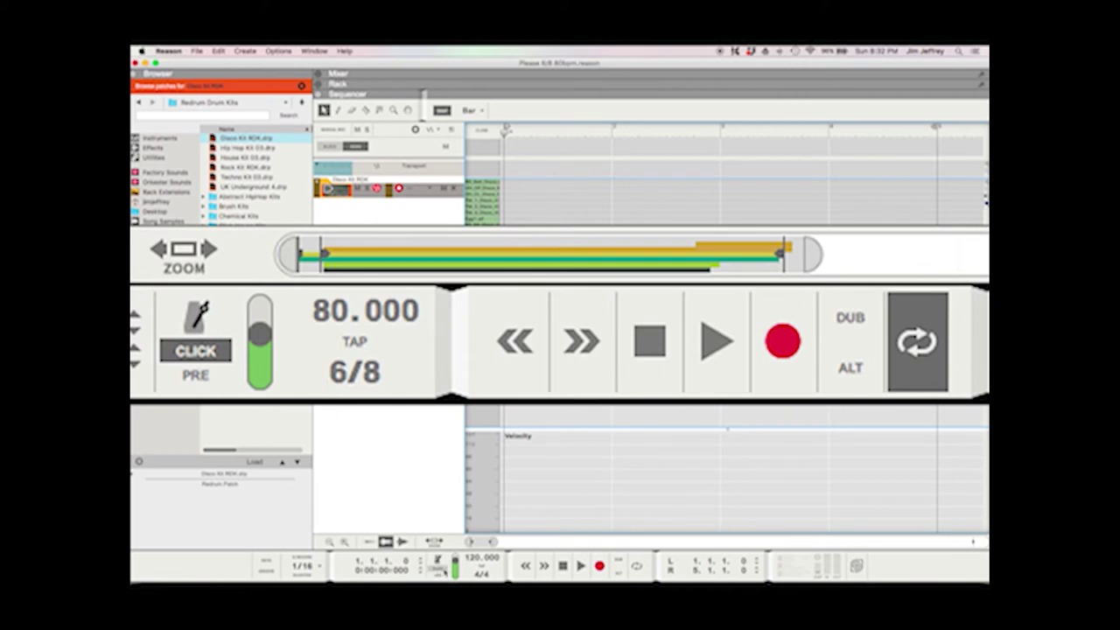
key("space")
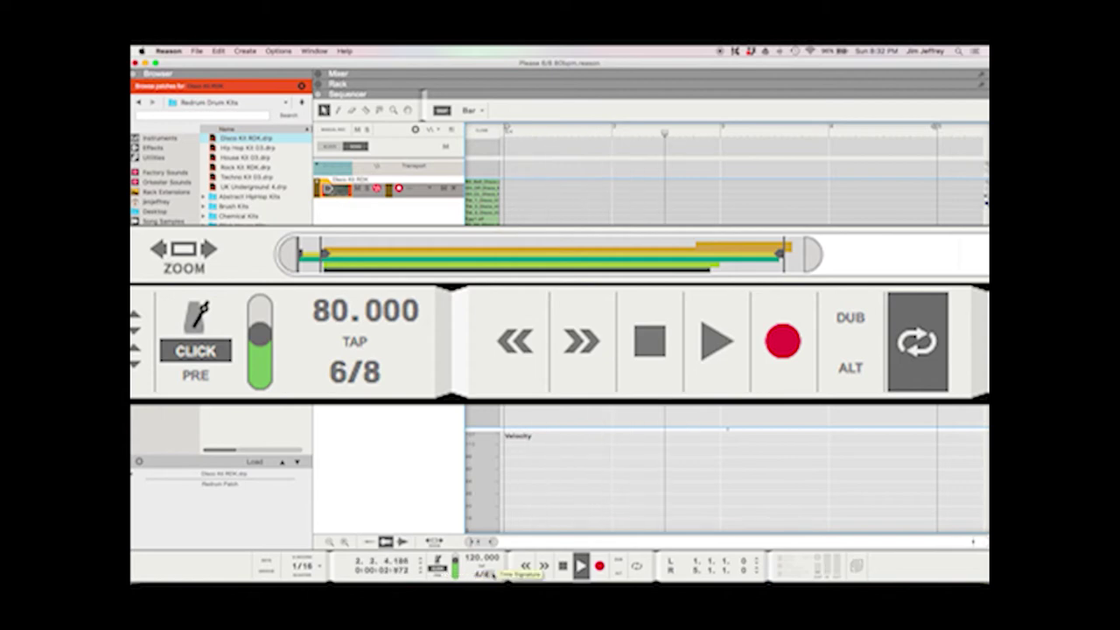
key("space")
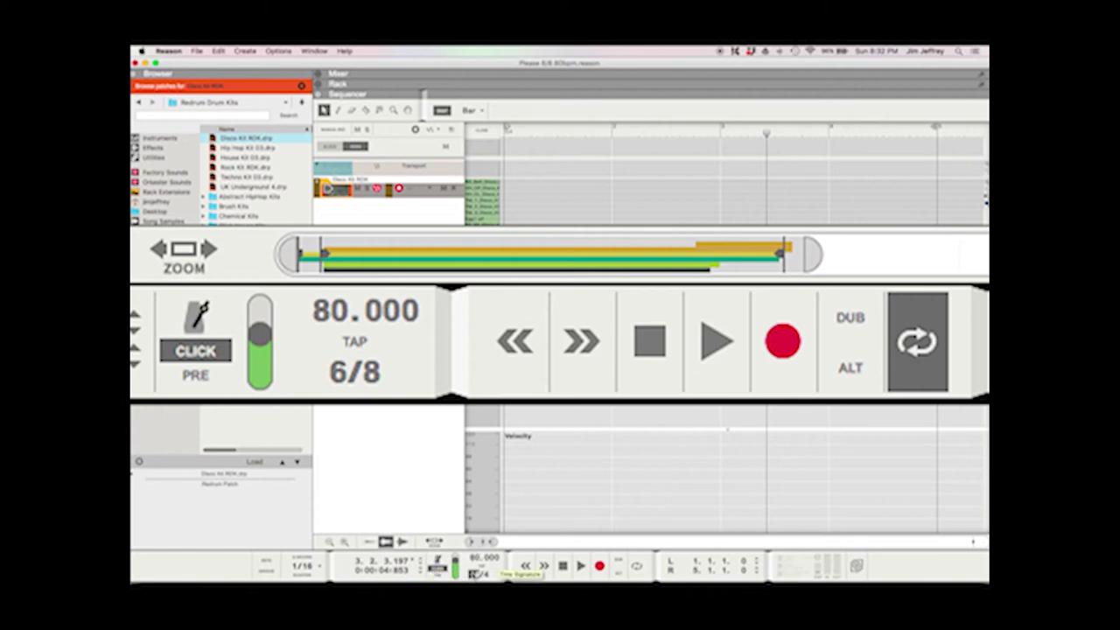
- Set the song's time signature to 6/8
double_click(477, 574)
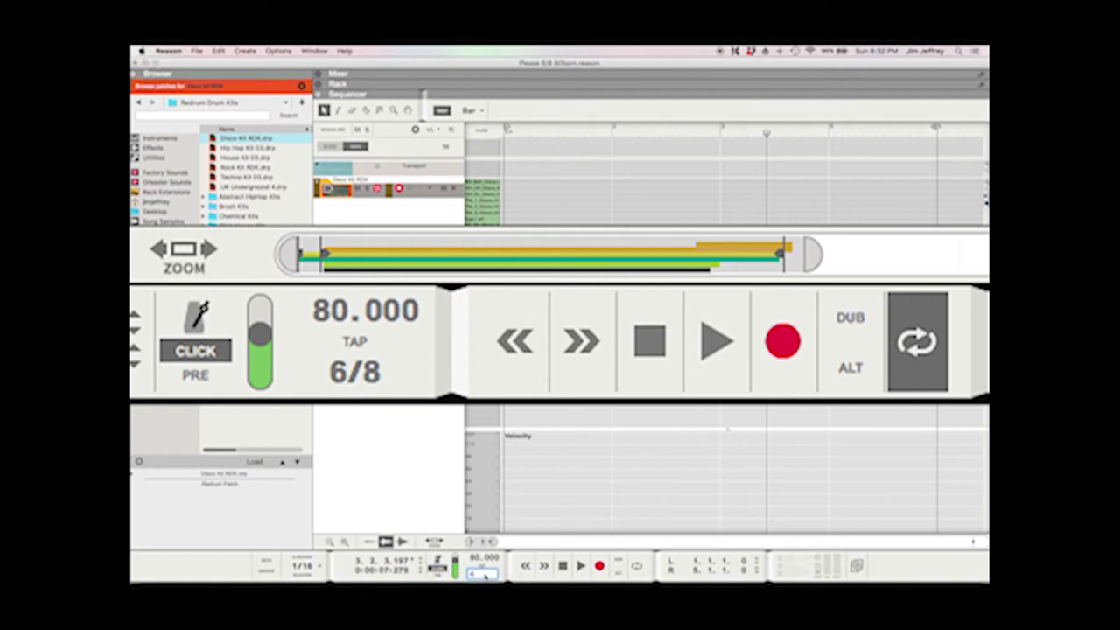
type("6/8")
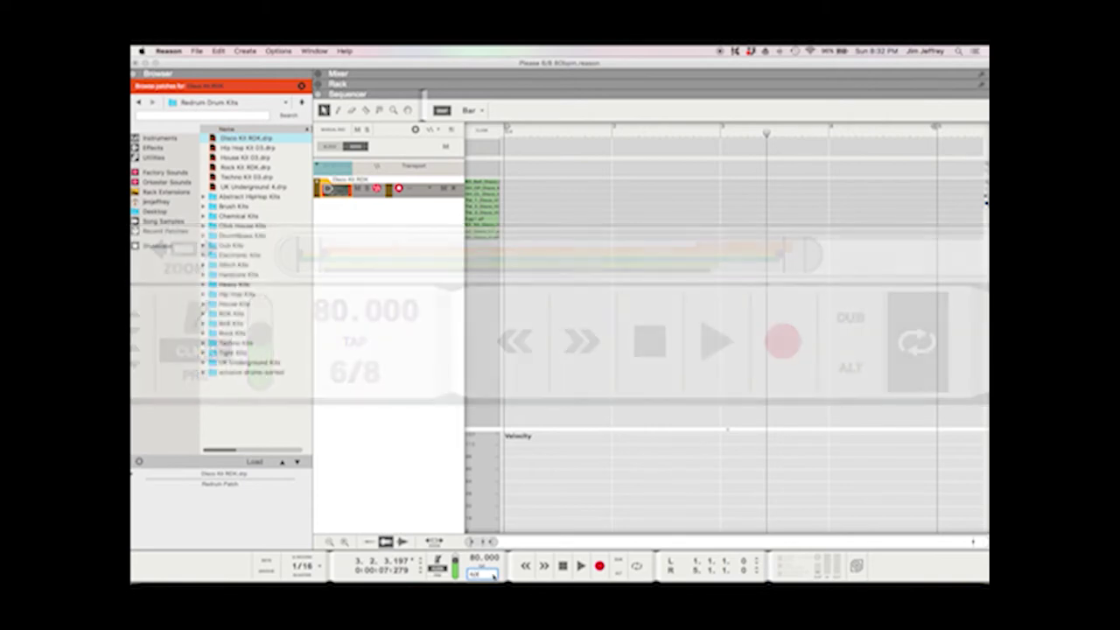
key("Return")
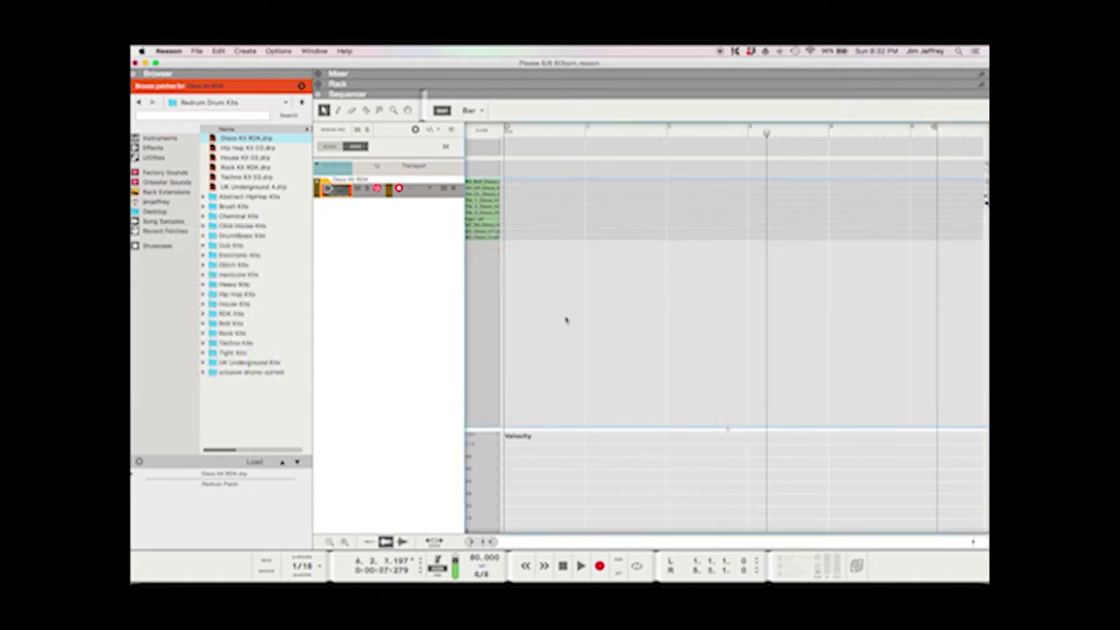
- Return the playhead to the song start and play the metronome click in the 6/8 time signature
left_click_drag(766, 133, 506, 140)
key("space")
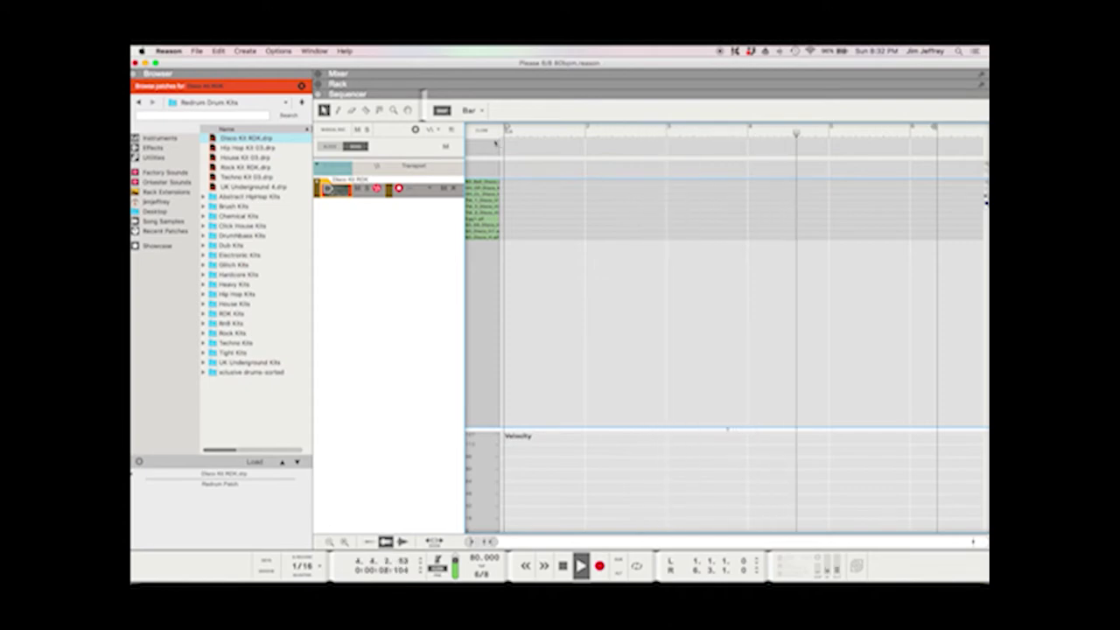
key("space")
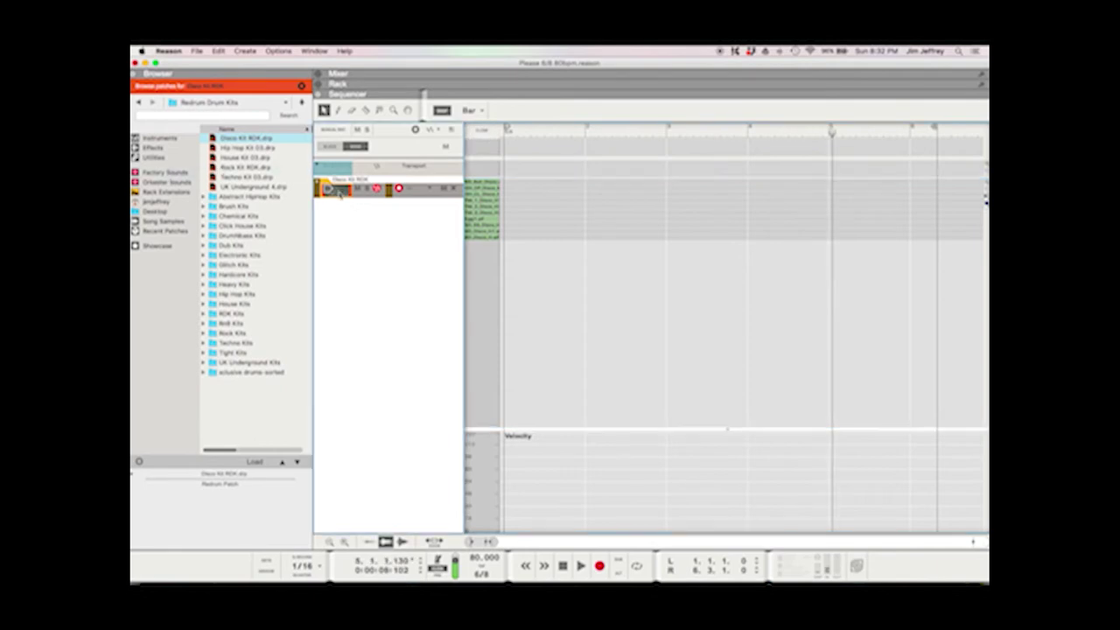
- Delete the Redrum track with its whole device group and add a SubTractor Analog Synthesizer instead
key("Delete")
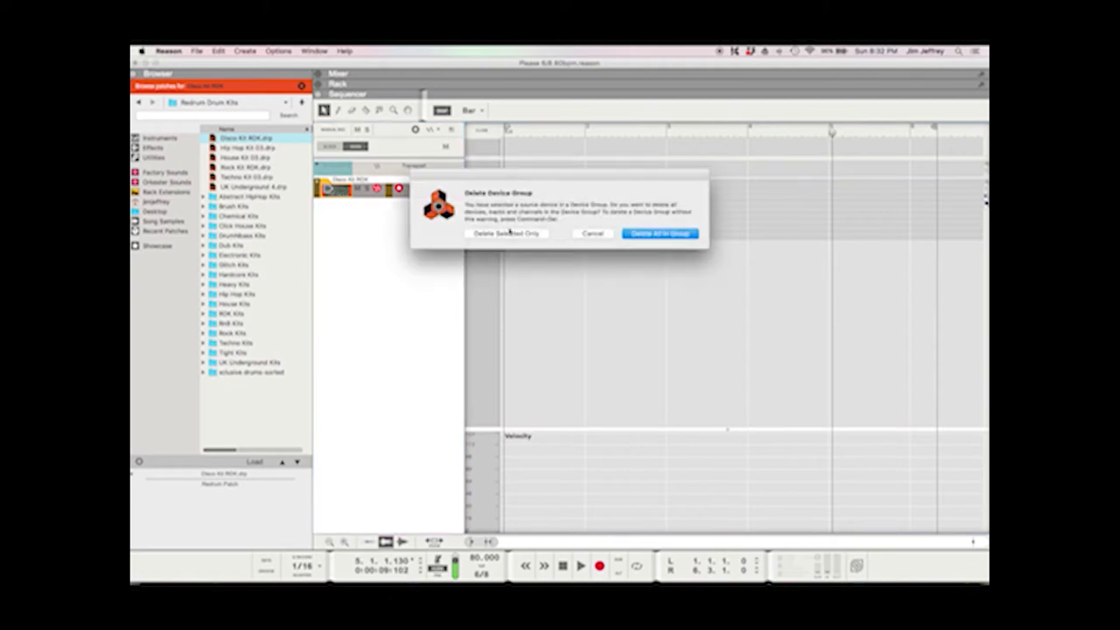
left_click(649, 235)
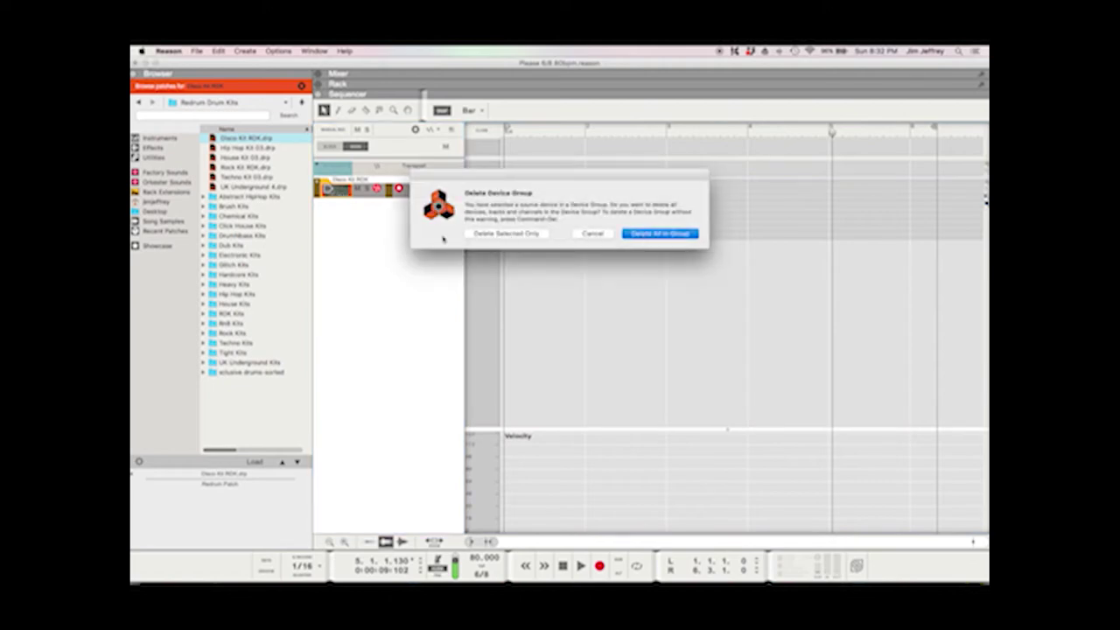
left_click(155, 140)
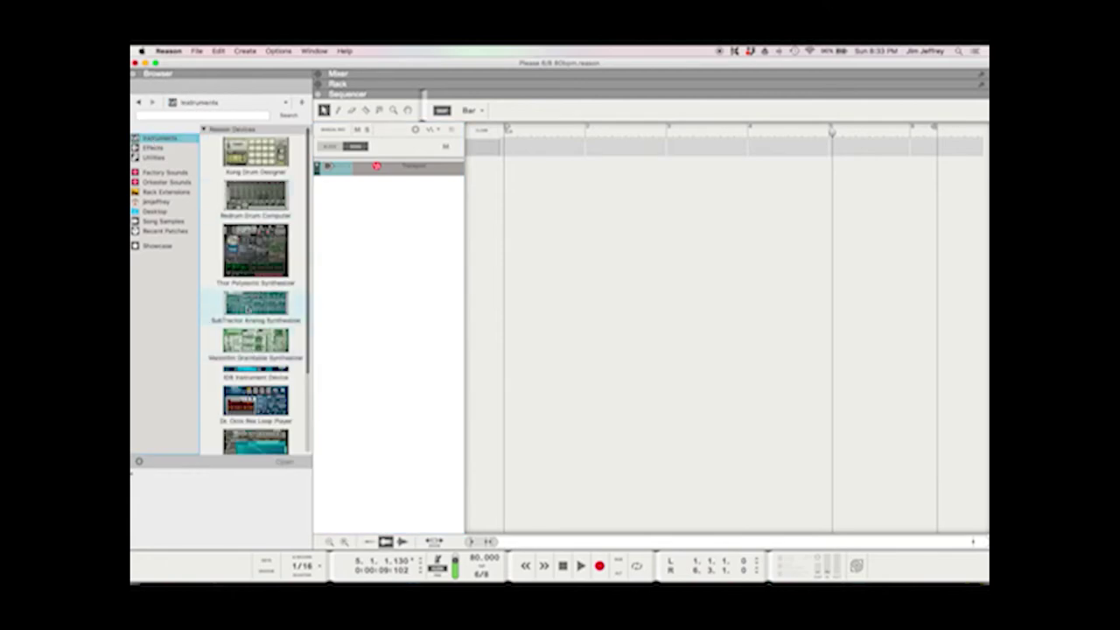
left_click_drag(255, 303, 364, 292)
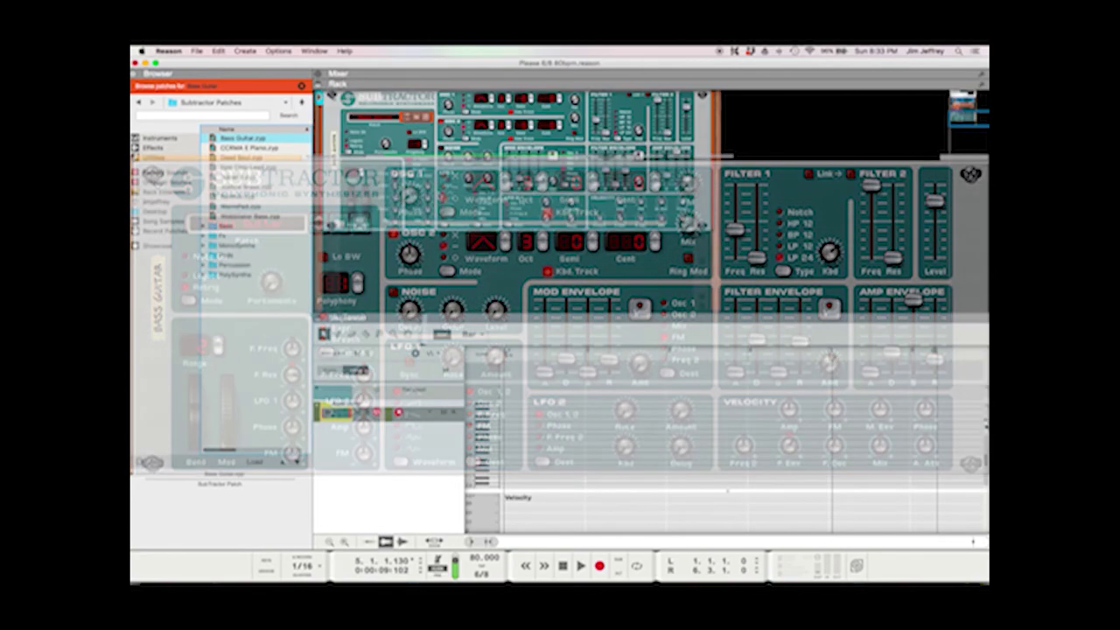
- Examine the SubTractor in the rack from the front and its cable routing to the master section at the back
scroll(516, 201, "up", 10)
scroll(516, 201, "down", 8)
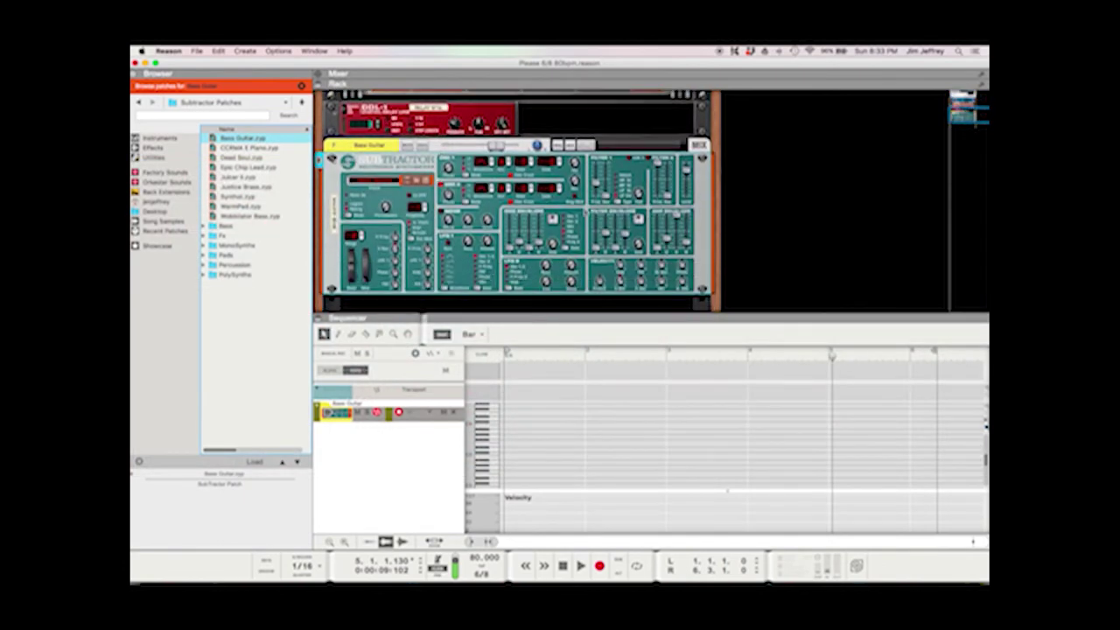
key("Tab")
scroll(573, 210, "up", 5)
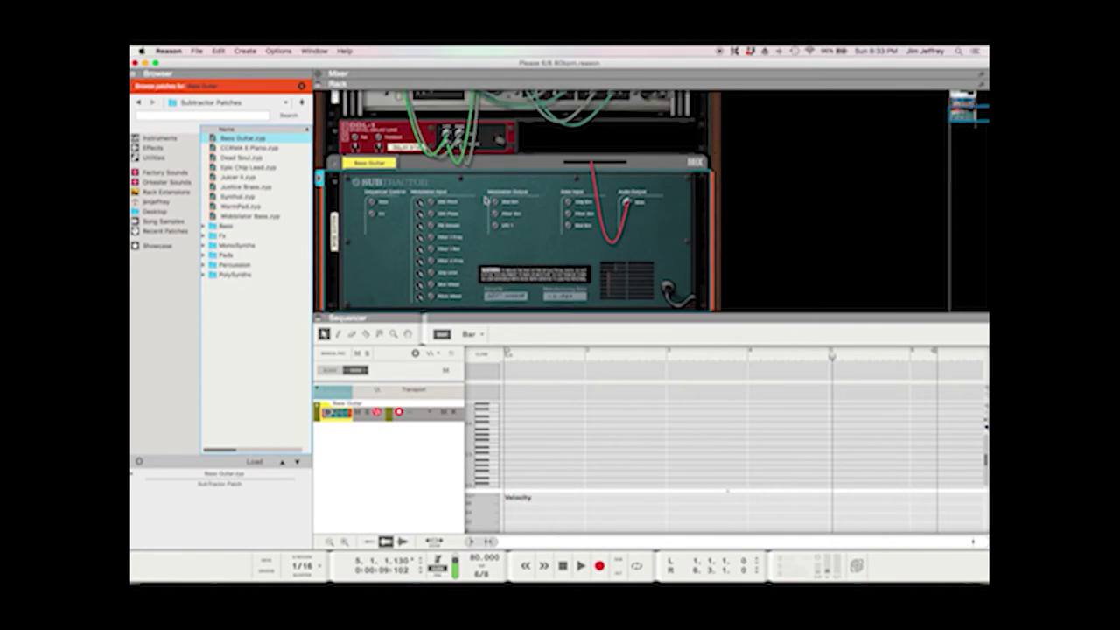
scroll(517, 201, "up", 5)
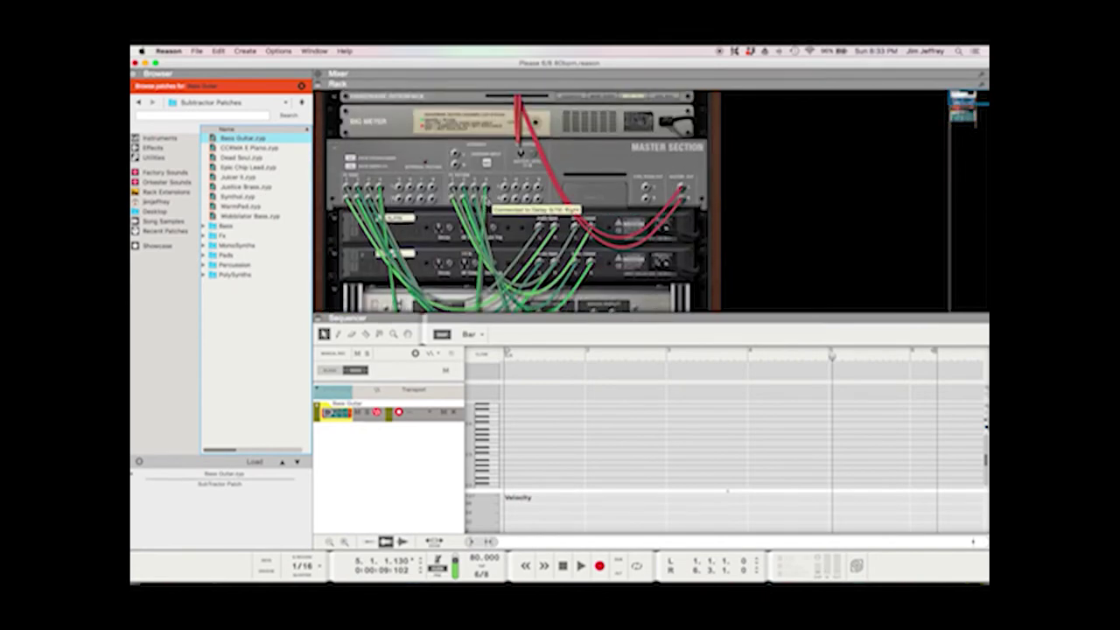
scroll(516, 201, "down", 8)
key("Tab")
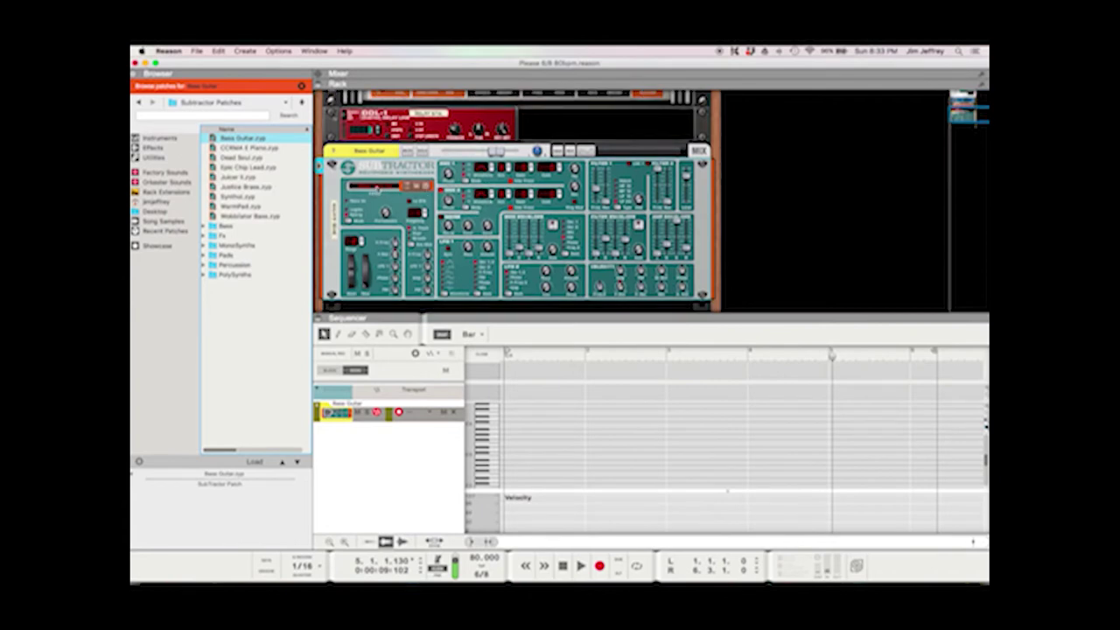
- Audition several SubTractor notes on the sequencer's piano keys and collapse the rack to enlarge the note editor
left_click(495, 433)
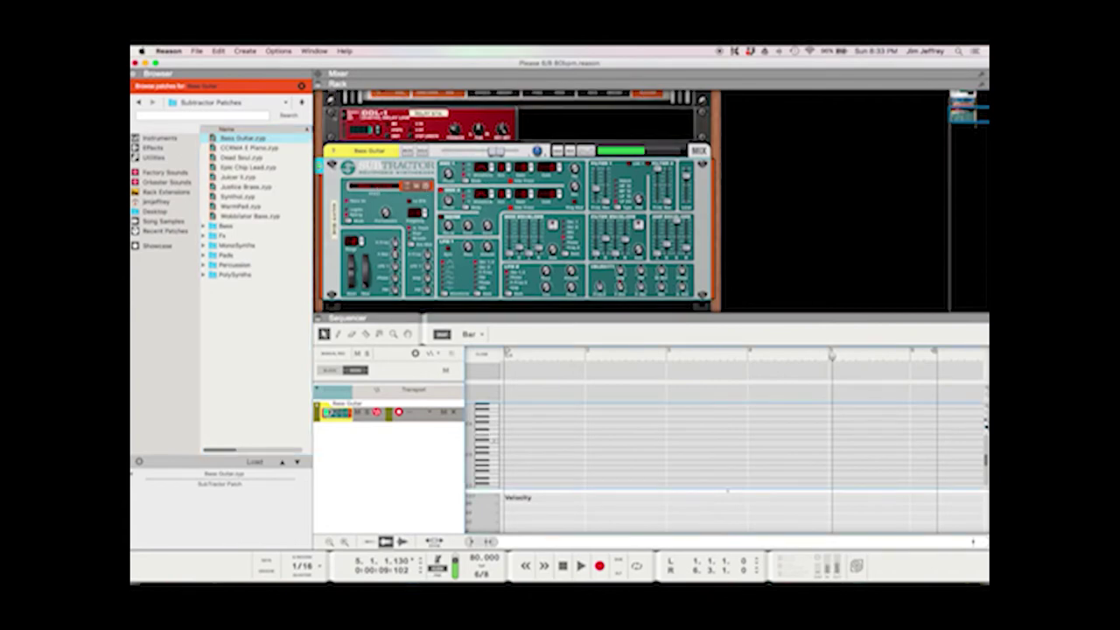
scroll(483, 455, "down", 1)
scroll(491, 448, "down", 1)
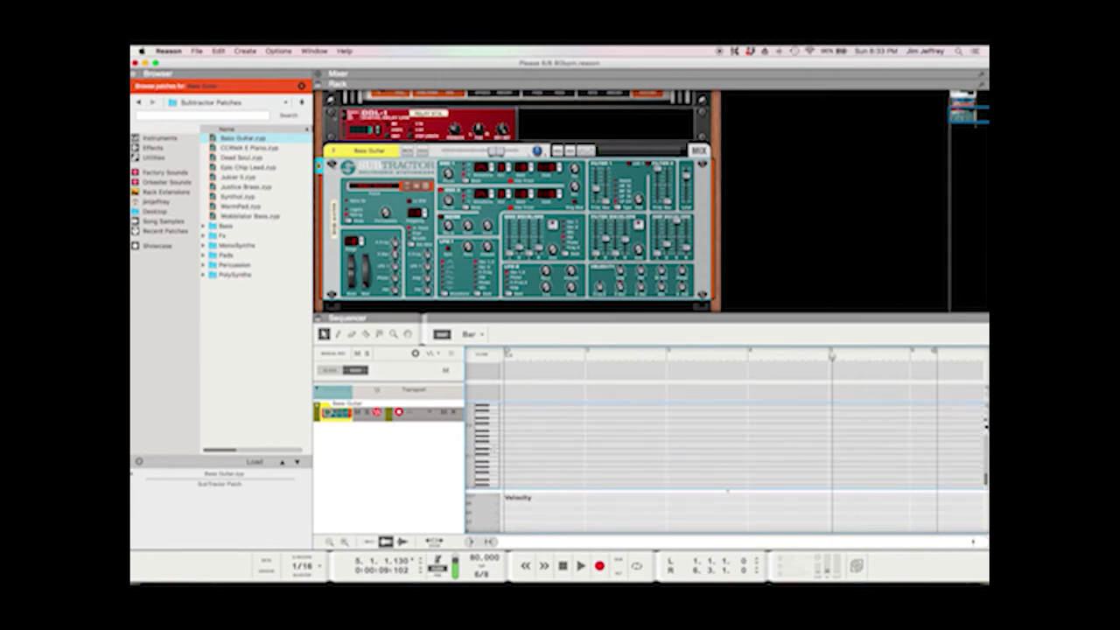
left_click(481, 448)
left_click(483, 417)
scroll(483, 437, "down", 1)
scroll(483, 437, "up", 1)
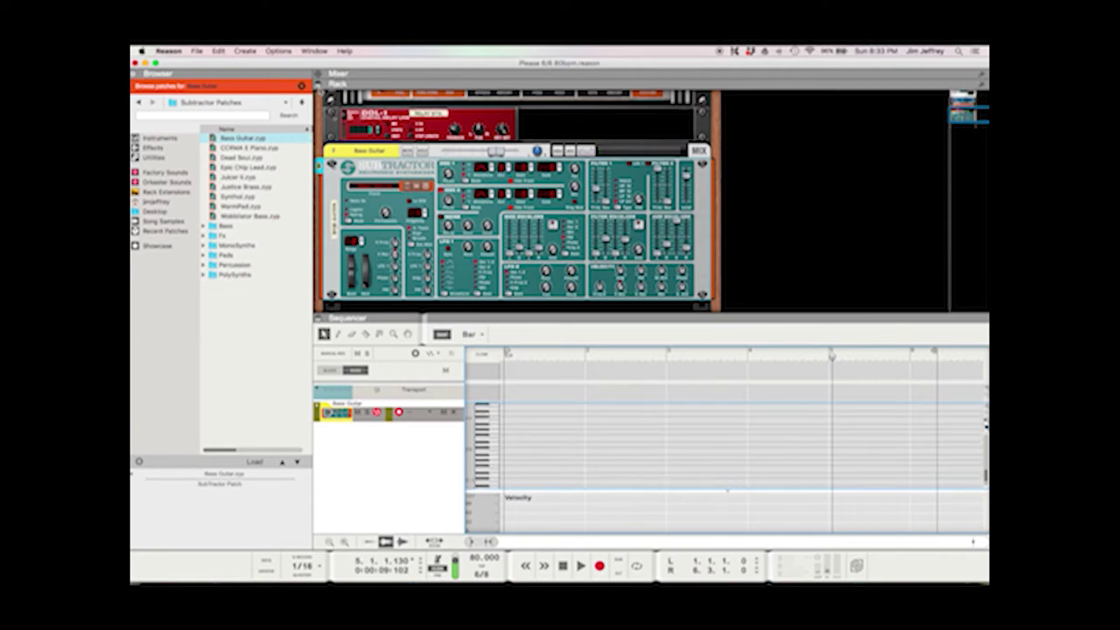
left_click(319, 84)
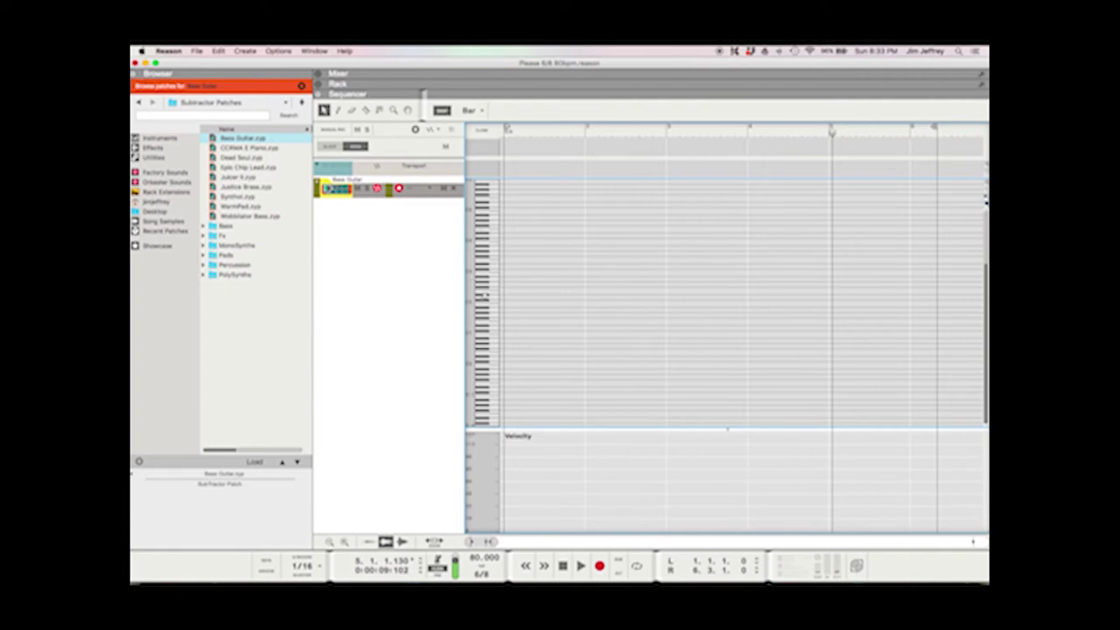
- Audition more bass notes on the piano keys, with the note rows enlarged around the low register
left_click(484, 325)
left_click(485, 292)
scroll(524, 298, "up", 5)
left_click(482, 282)
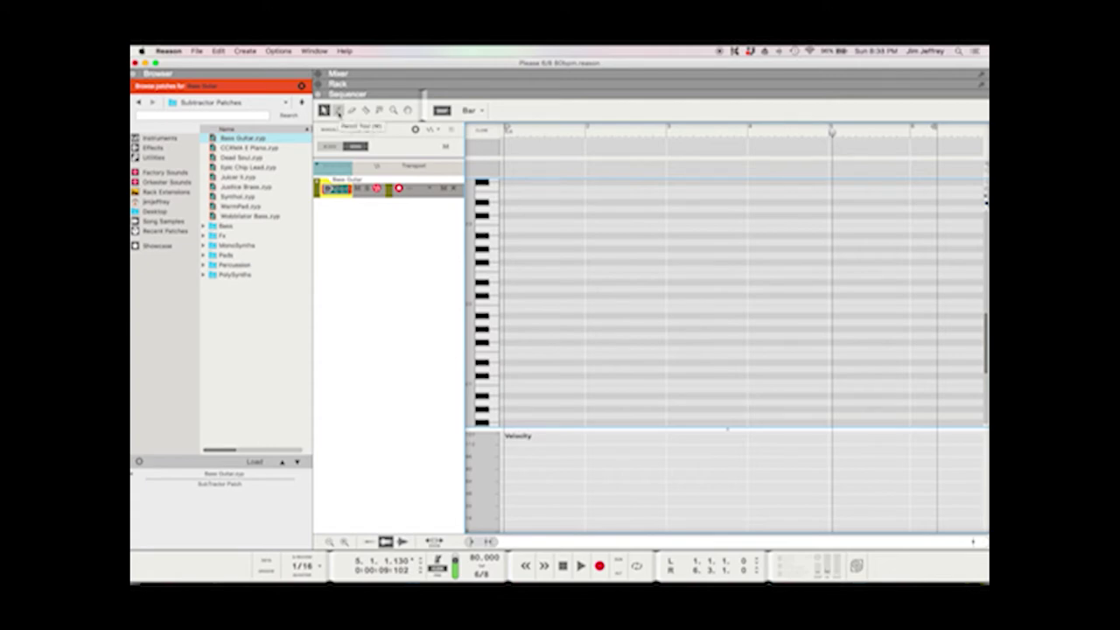
- Select the Pencil tool, try a short C#2 note at the start of bar 1, and undo it
left_click(338, 110)
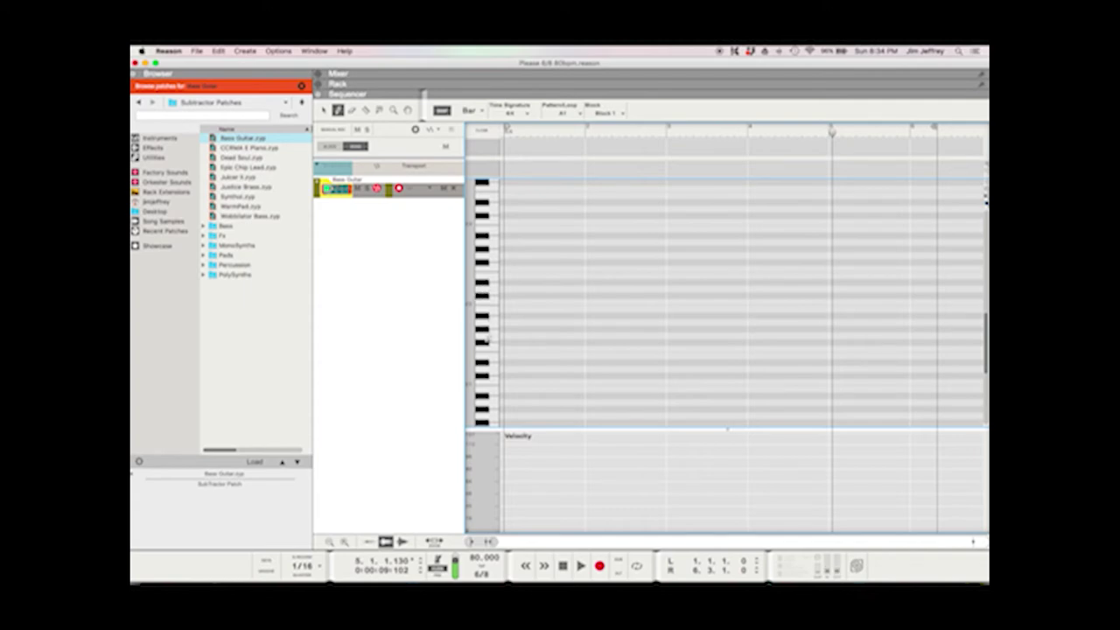
left_click(521, 294)
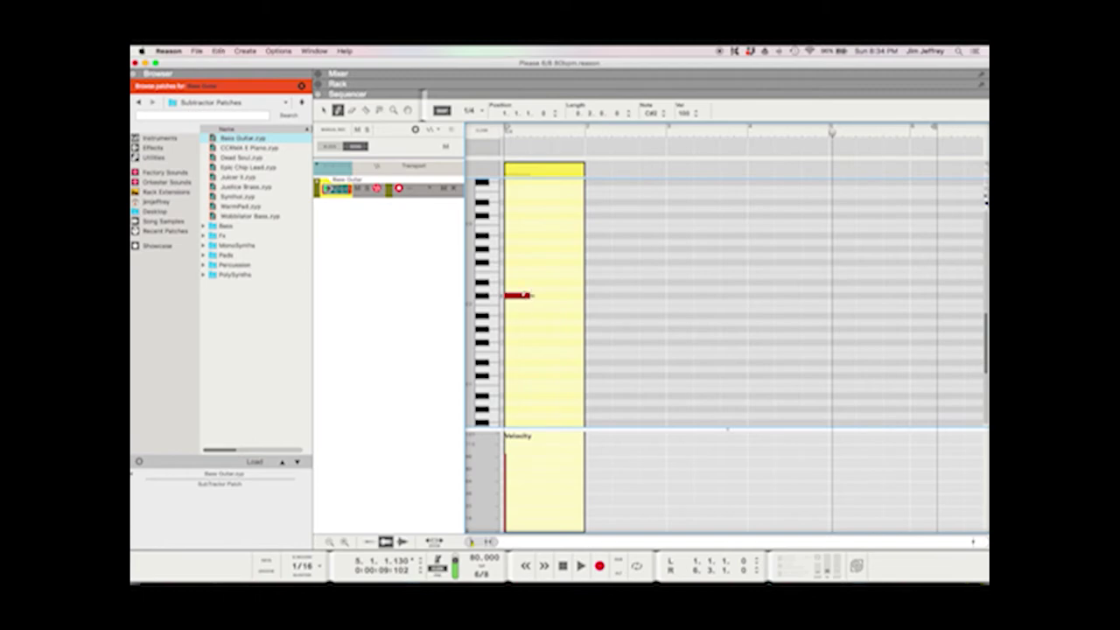
key("super+z")
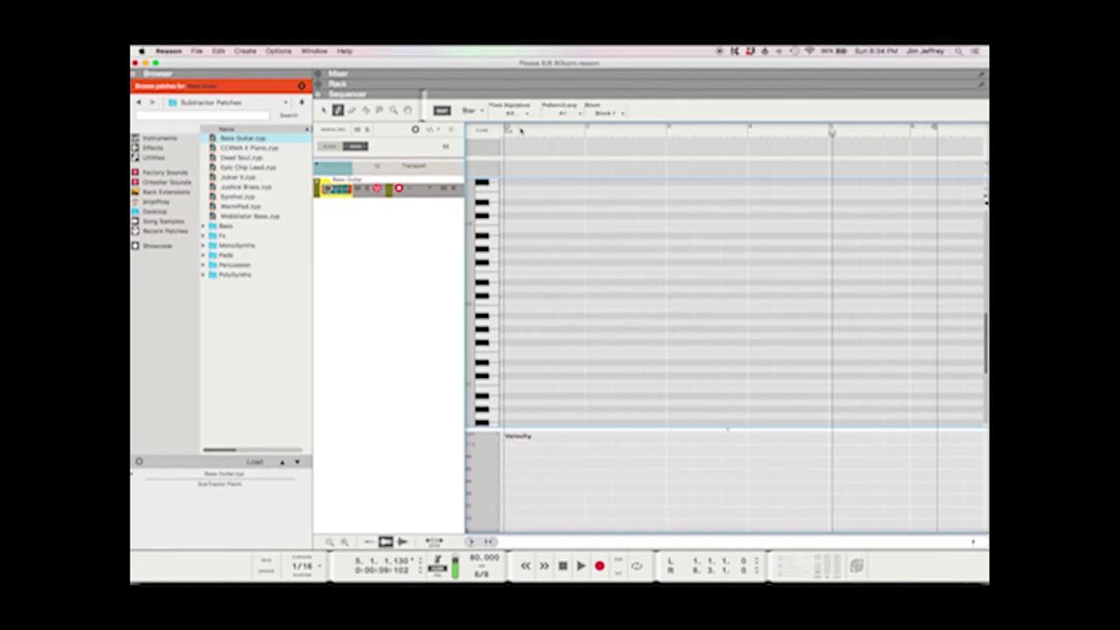
- Place the playhead and left locator at bar 3 and the right locator at bar 7
left_click(666, 133)
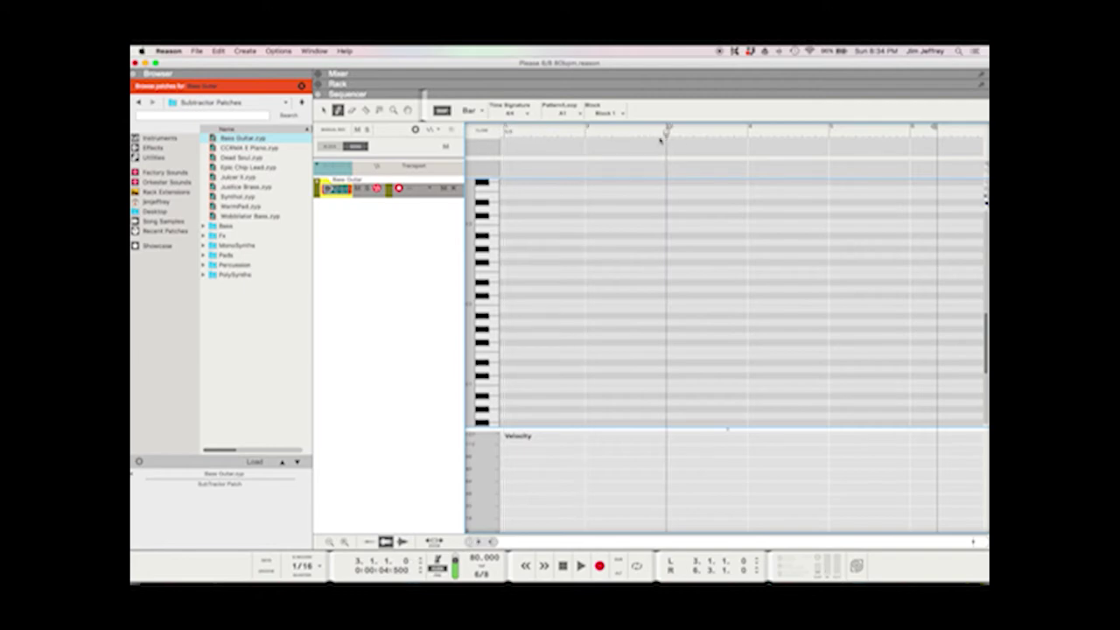
scroll(694, 140, "right", 3)
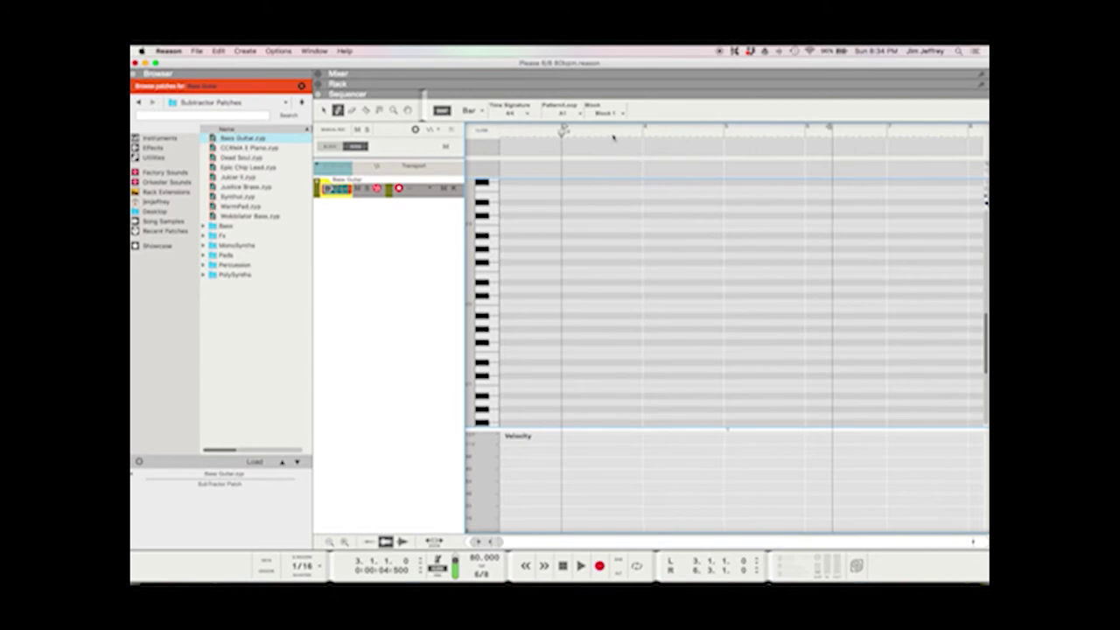
mouse_move(829, 128)
left_mouse_down()
mouse_move(805, 129)
mouse_move(875, 129)
left_mouse_up()
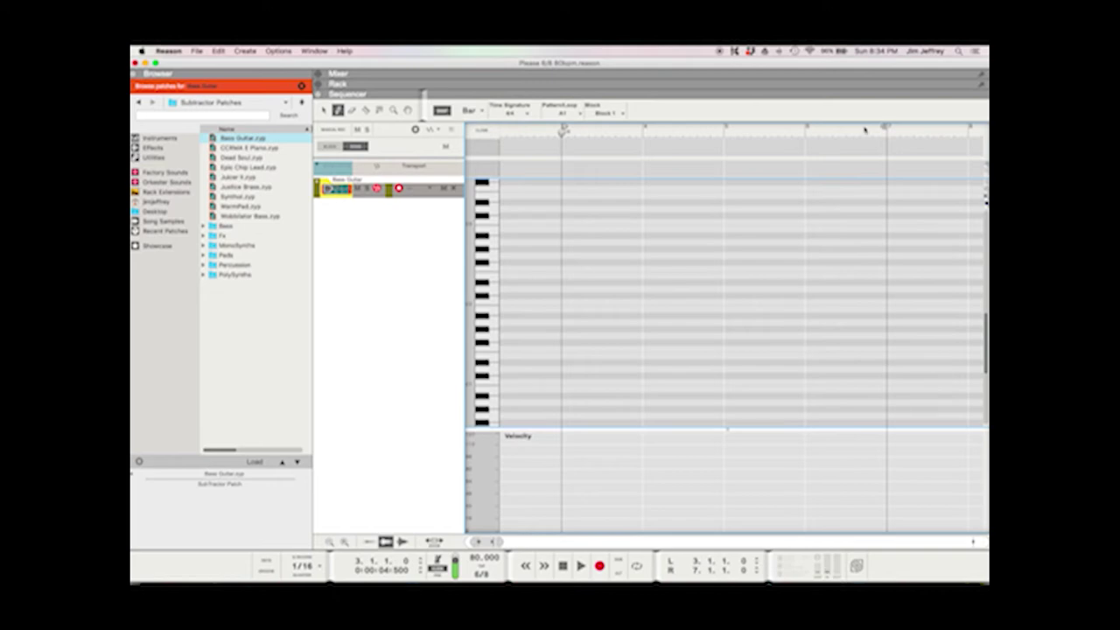
- Draw a C#2 note filling all of bar 3 and play it back
scroll(649, 170, "left", 3)
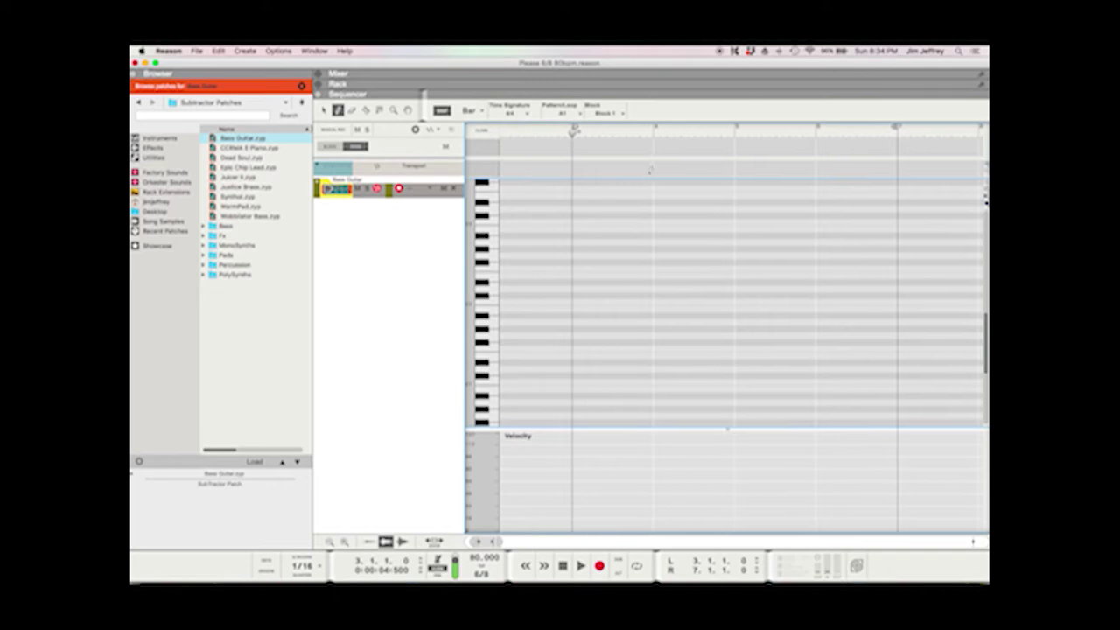
scroll(649, 171, "left", 3)
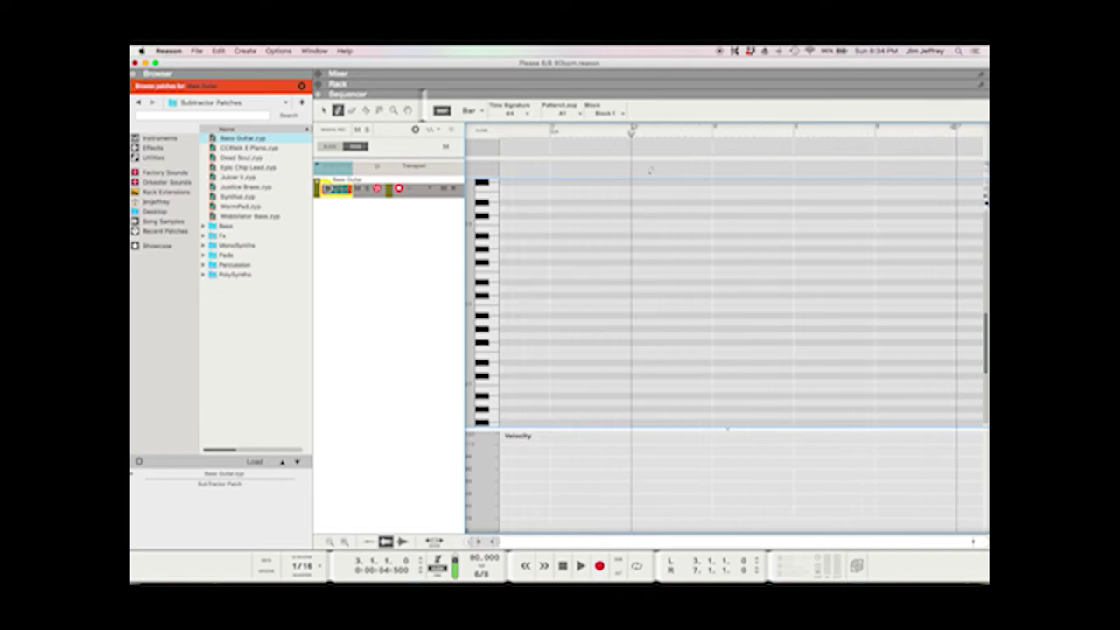
scroll(661, 226, "left", 3)
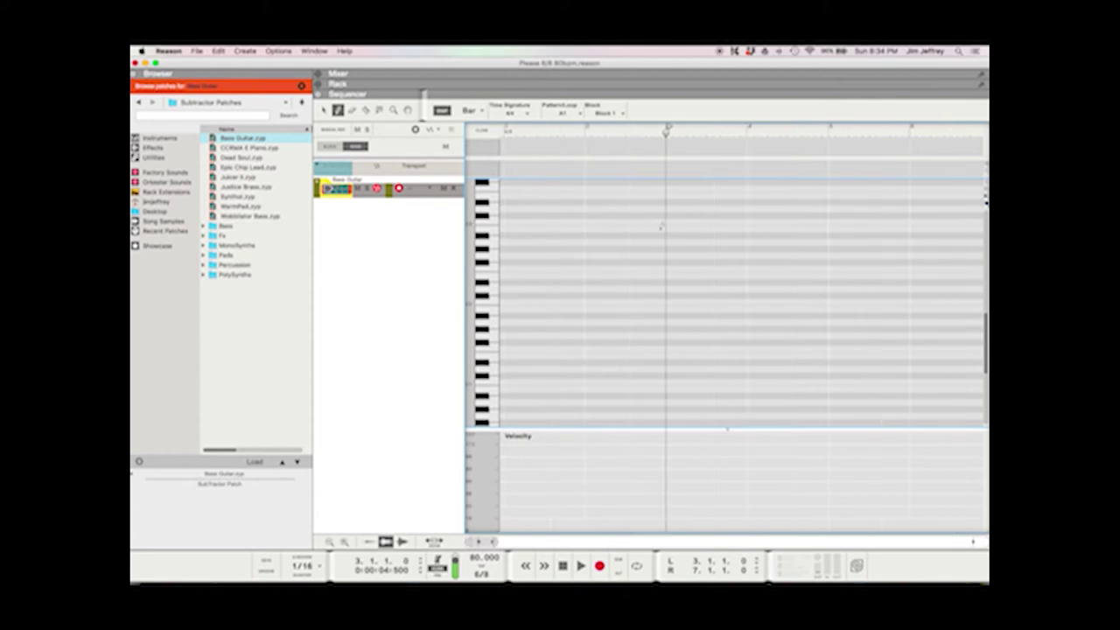
scroll(788, 188, "right", 5)
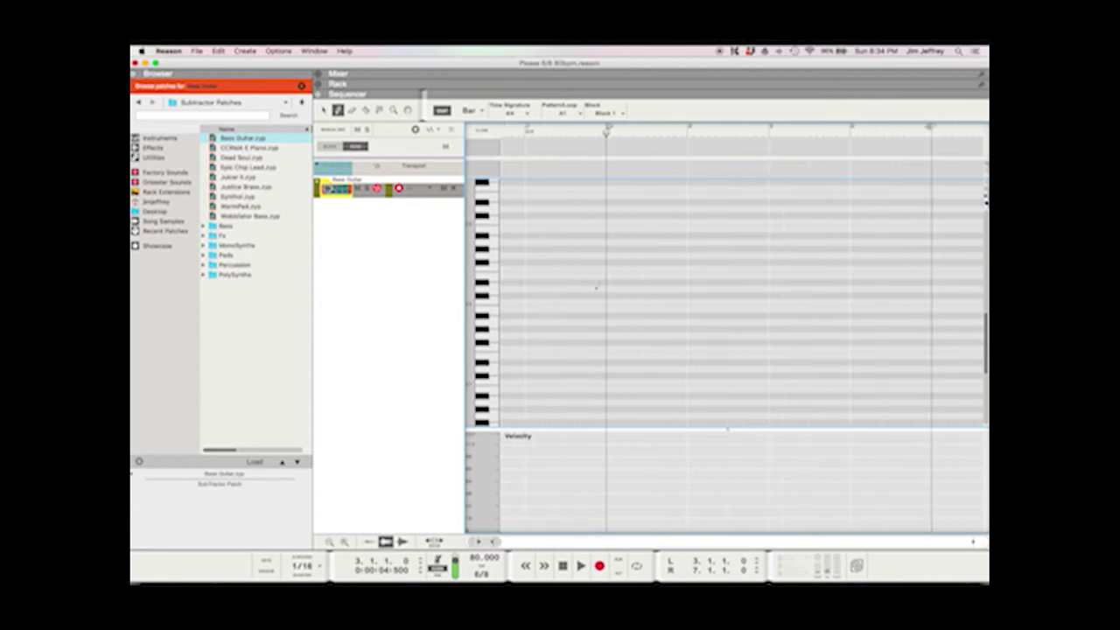
left_click_drag(607, 295, 681, 299)
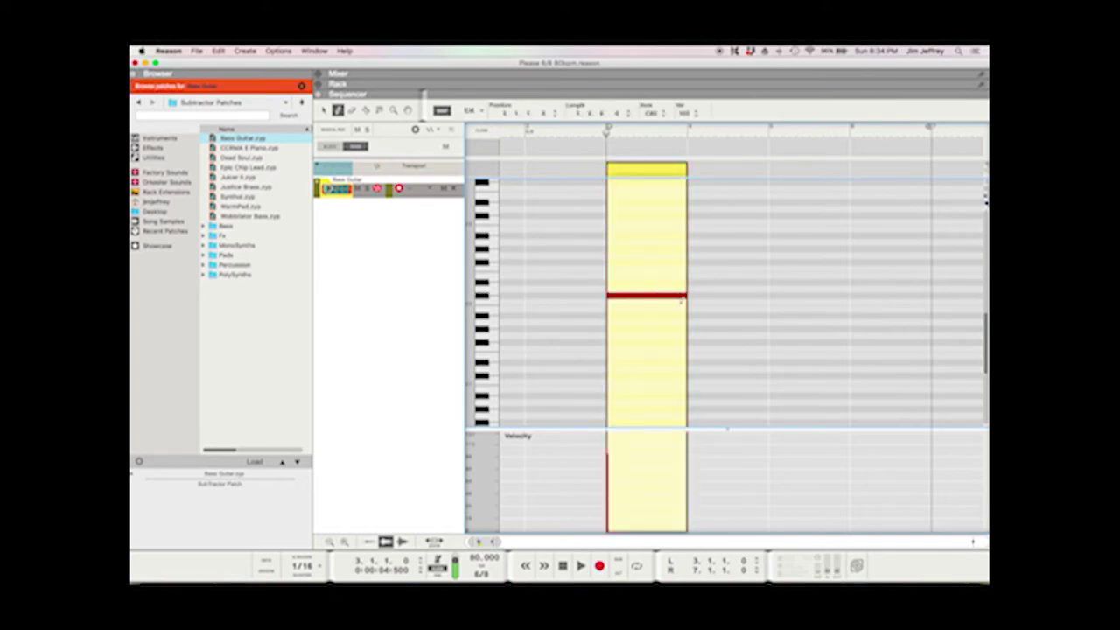
key("space")
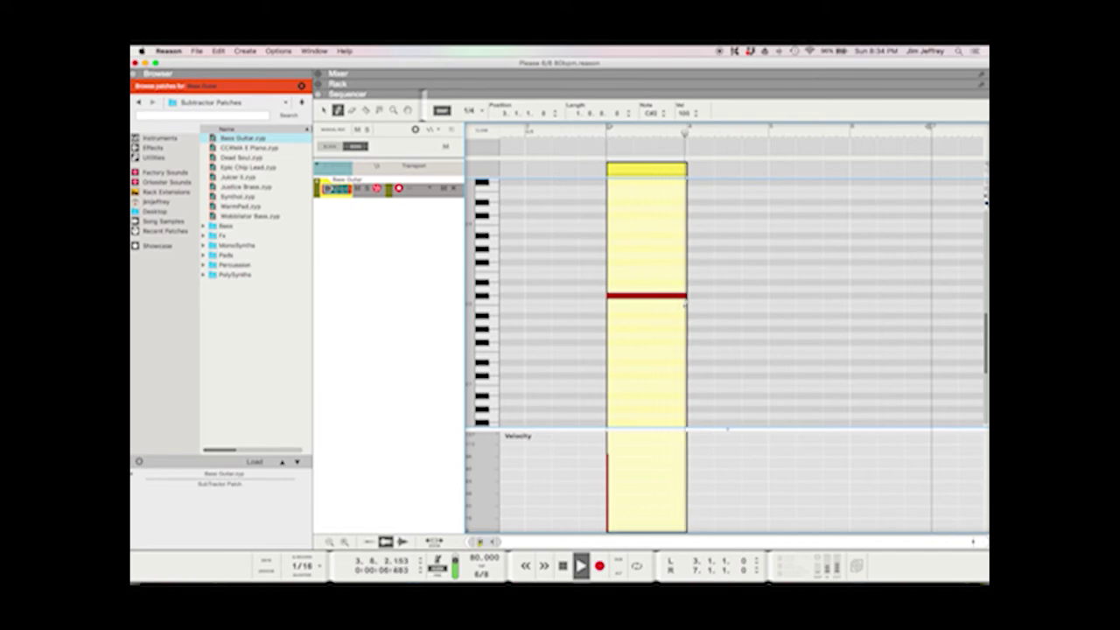
key("space")
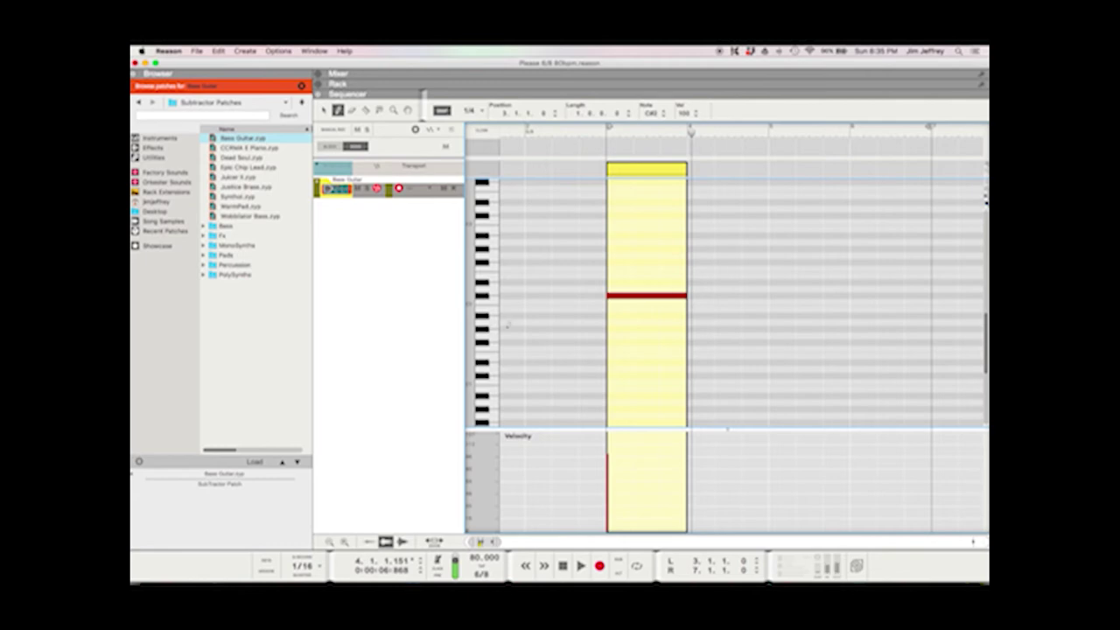
- Draw one-bar notes G#1, F#1 and C#2 in bars 4, 5 and 6, and play the phrase from bar 3
left_click_drag(700, 328, 835, 342)
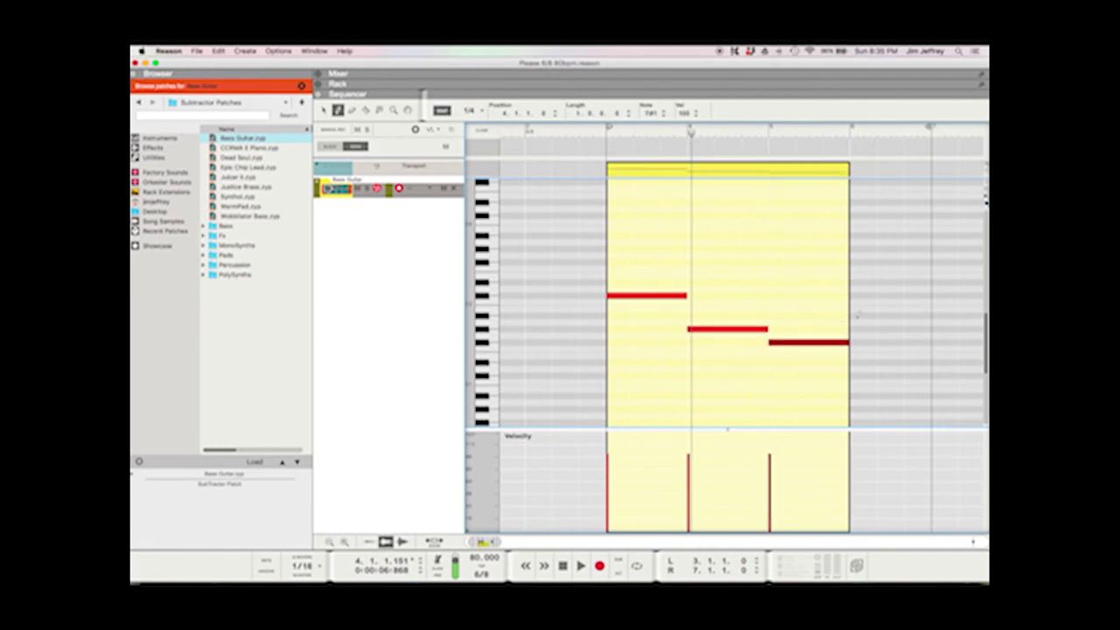
left_click_drag(854, 294, 930, 295)
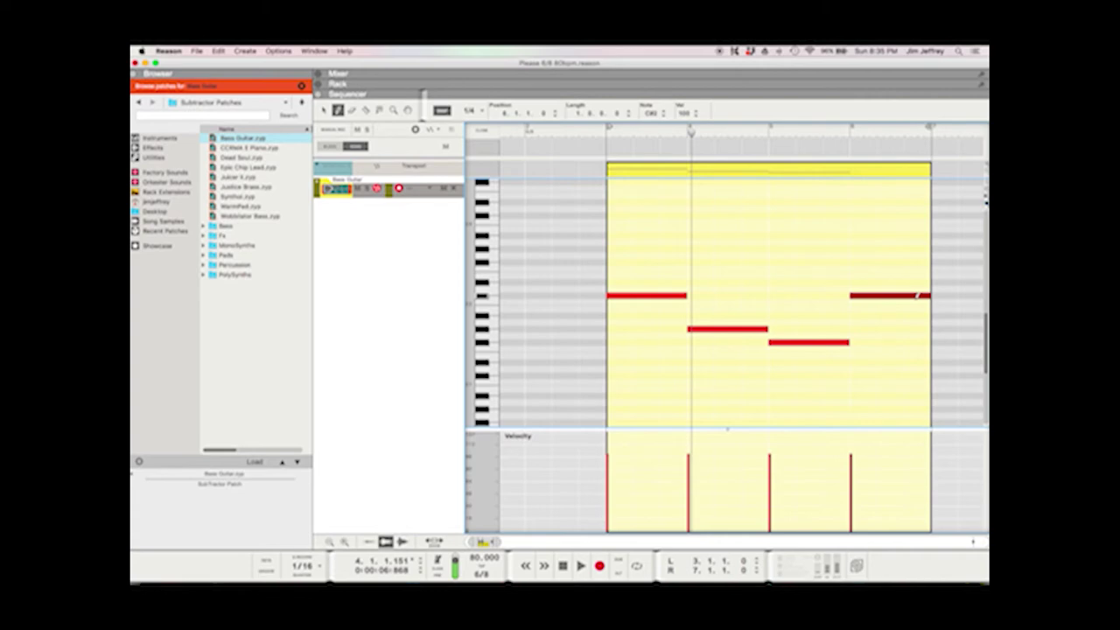
left_click(604, 131)
key("space")
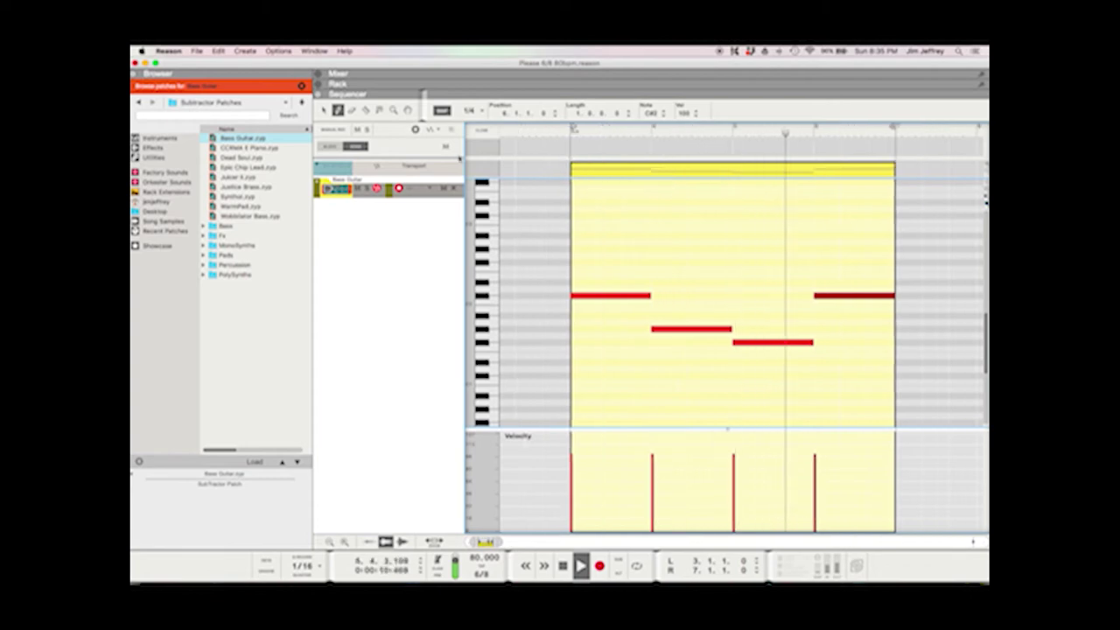
key("space")
- Duplicate the four-note phrase so the copy starts at bar 7, and lower the copy's last note to E1
key("q")
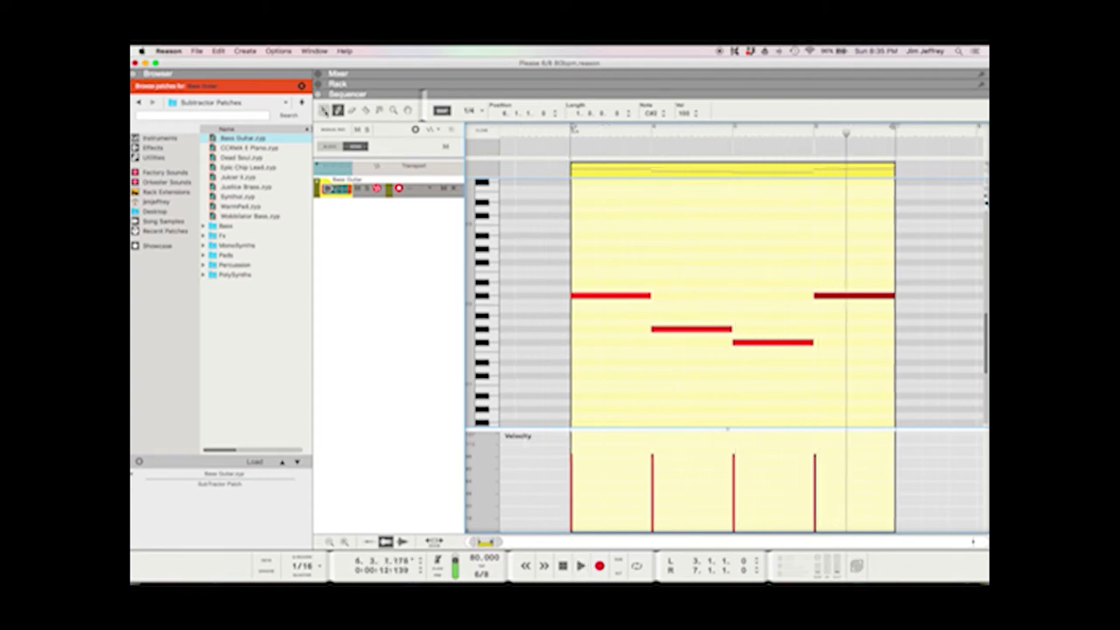
left_click_drag(609, 246, 848, 367)
key("super+c")
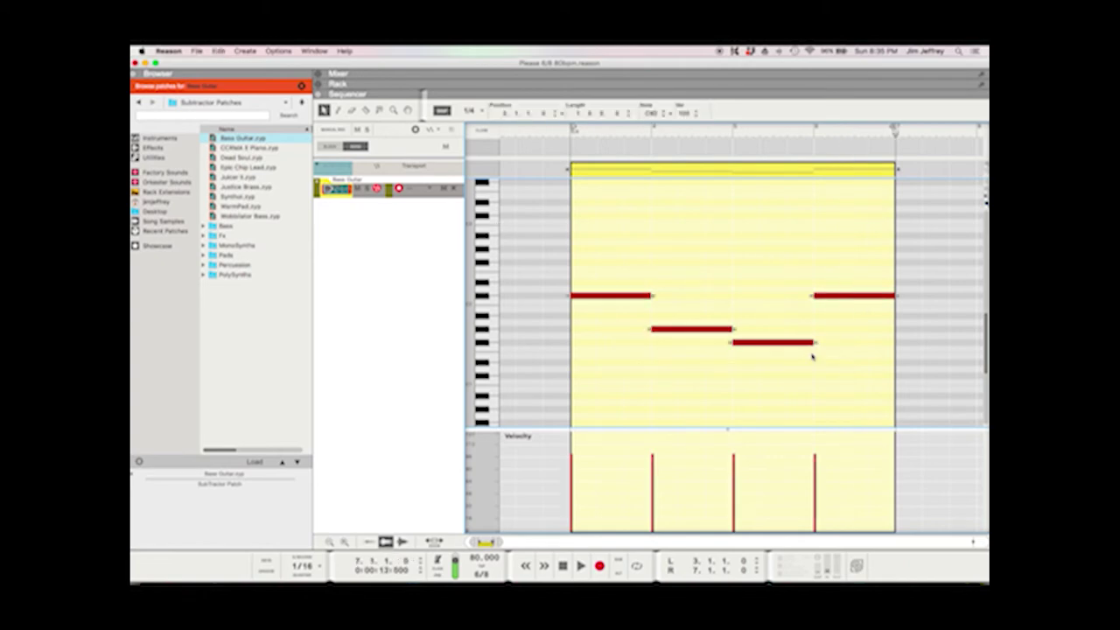
key("super+v")
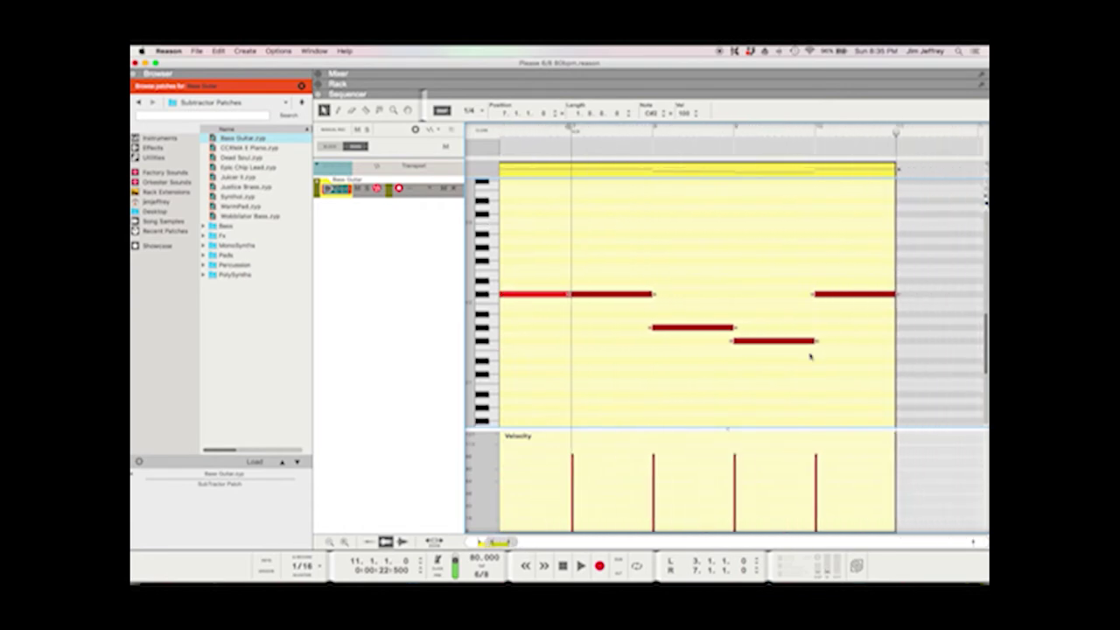
left_click(803, 267)
left_click_drag(810, 295, 814, 356)
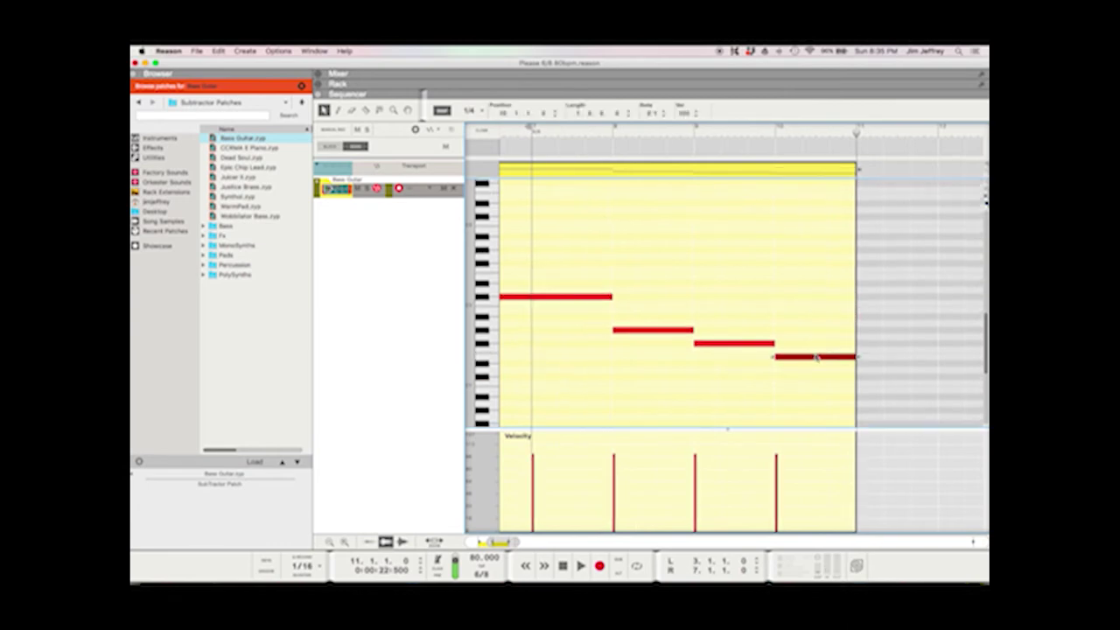
- Extend the right locator to bar 11, at the end of the duplicated phrase
scroll(815, 356, "left", 3)
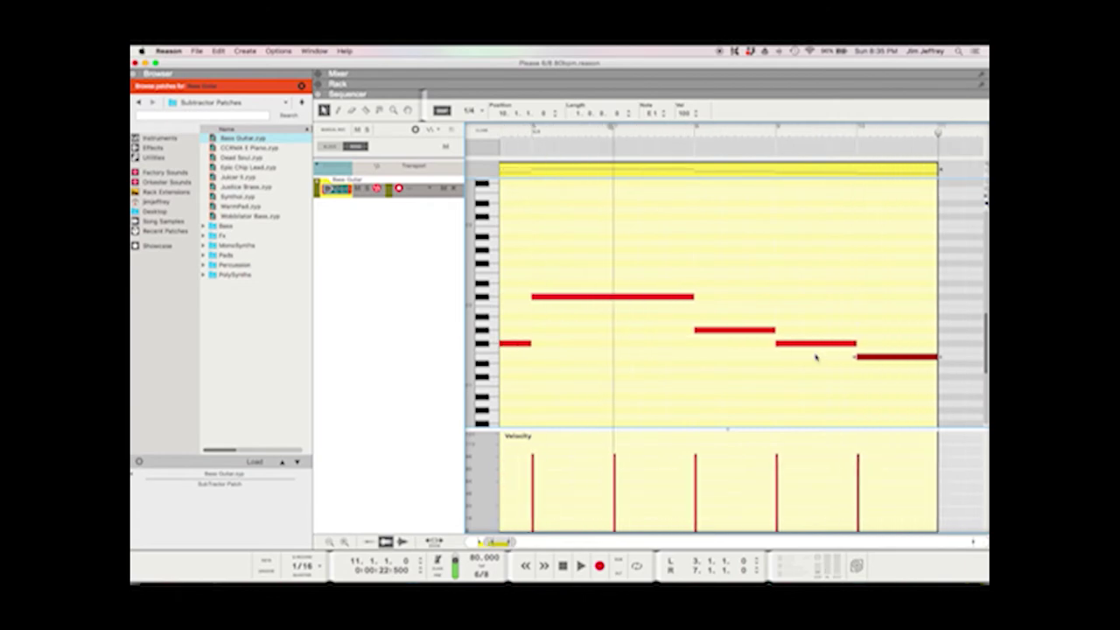
scroll(814, 355, "left", 3)
scroll(681, 135, "right", 2)
scroll(680, 136, "right", 3)
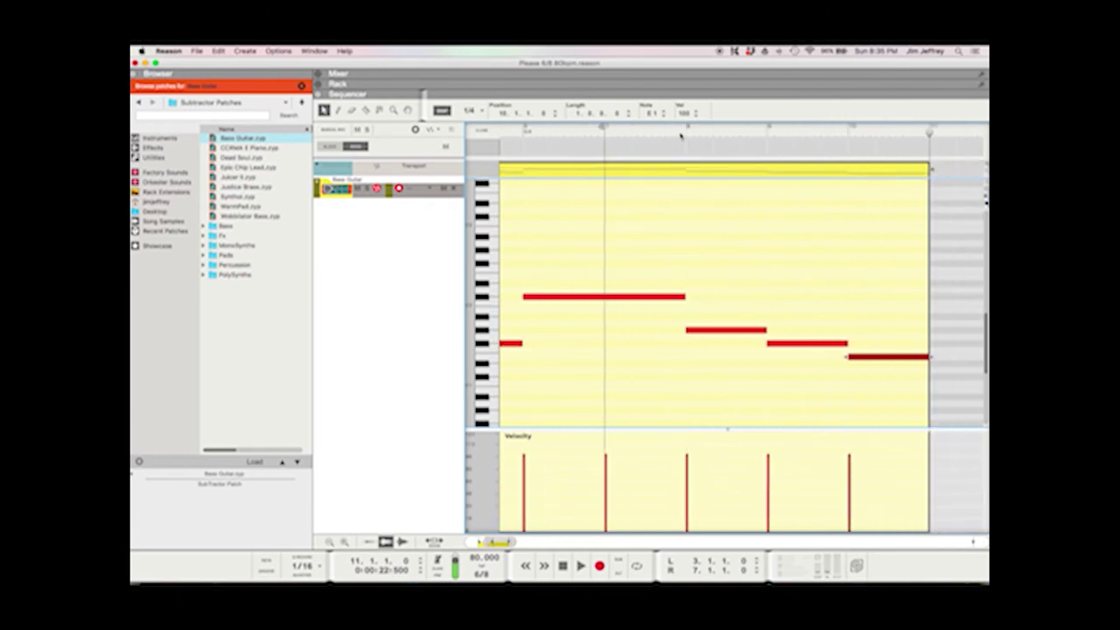
left_click_drag(851, 129, 863, 131)
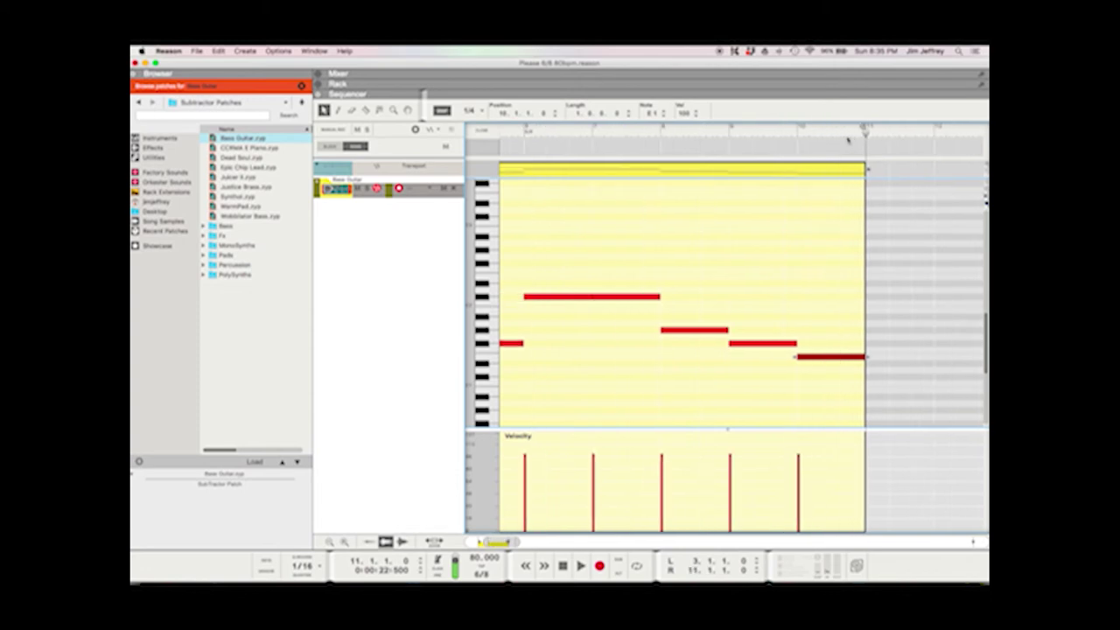
- Return the playhead to bar 3 and play the eight-bar bass line through
scroll(759, 133, "right", 1)
scroll(760, 133, "left", 3)
scroll(759, 133, "left", 8)
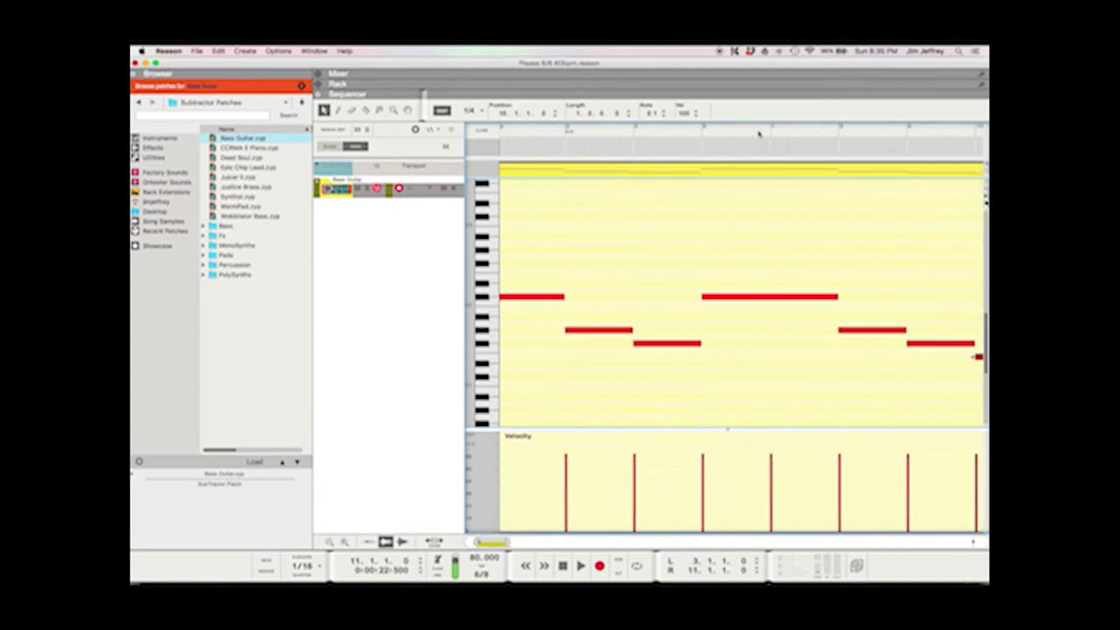
left_click(640, 132)
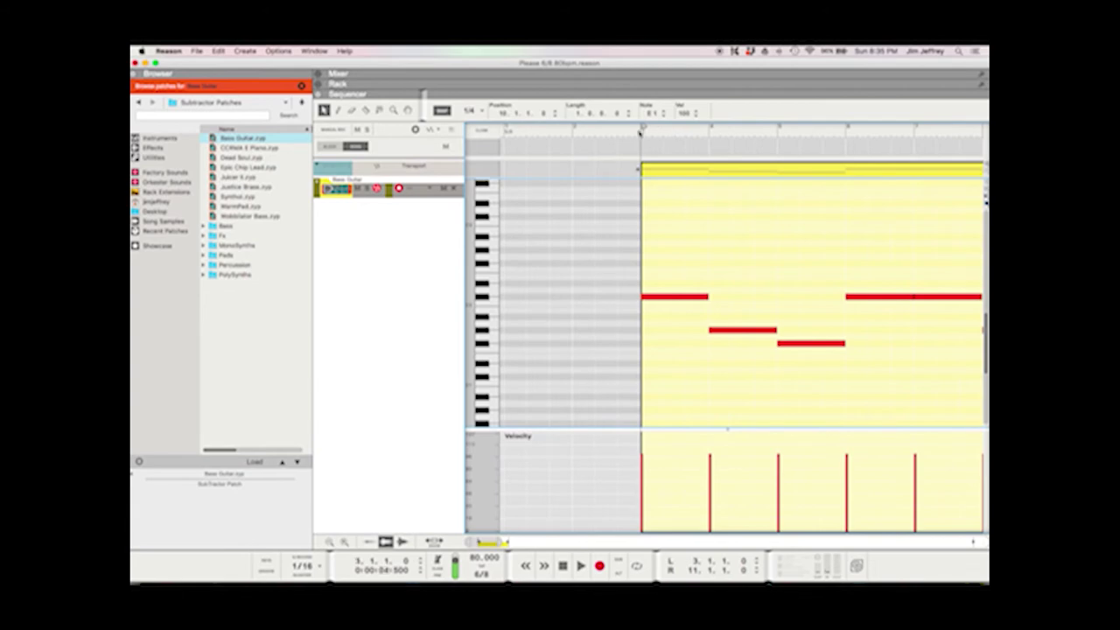
key("space")
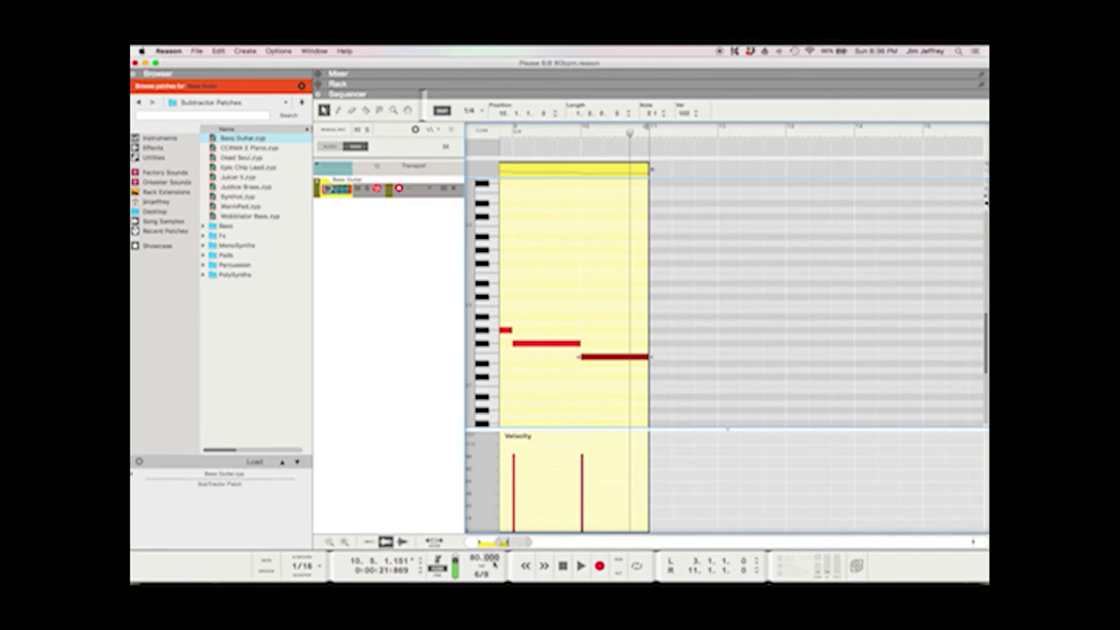
- Draw one-bar notes E1, A1, B1 and E1 with the Pencil tool across bars 11 to 14
left_click(338, 111)
mouse_move(661, 353)
left_mouse_down()
mouse_move(719, 355)
mouse_move(740, 323)
mouse_move(846, 308)
left_mouse_up()
left_click_drag(861, 353, 917, 356)
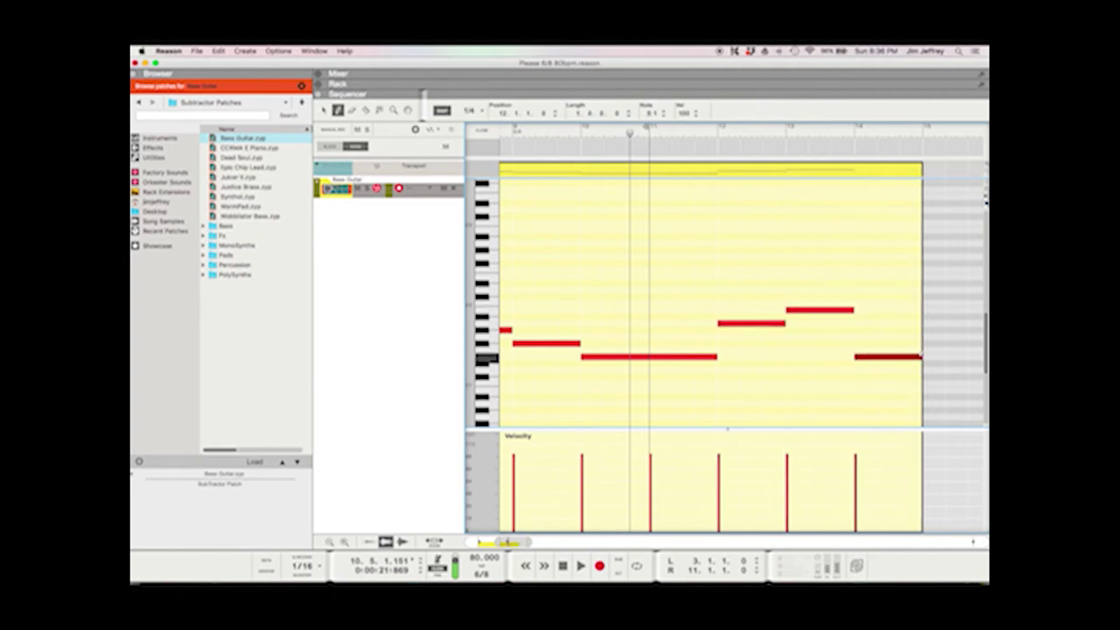
- Examine the notes in bars 11 to 14 and the empty bars that follow them
scroll(740, 329, "down", 2)
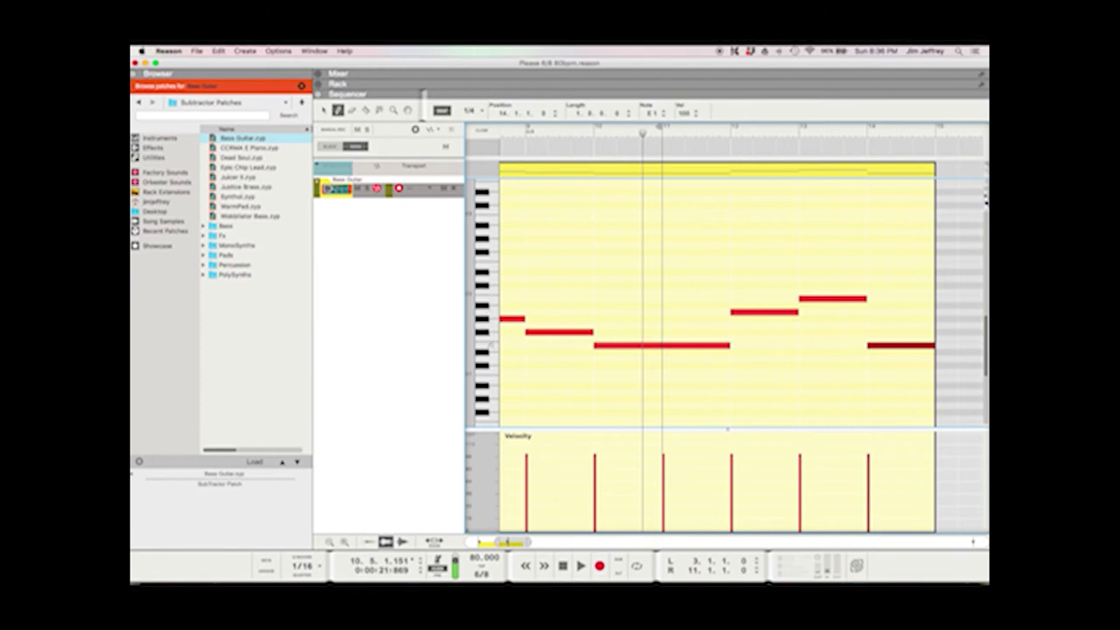
scroll(492, 345, "up", 2)
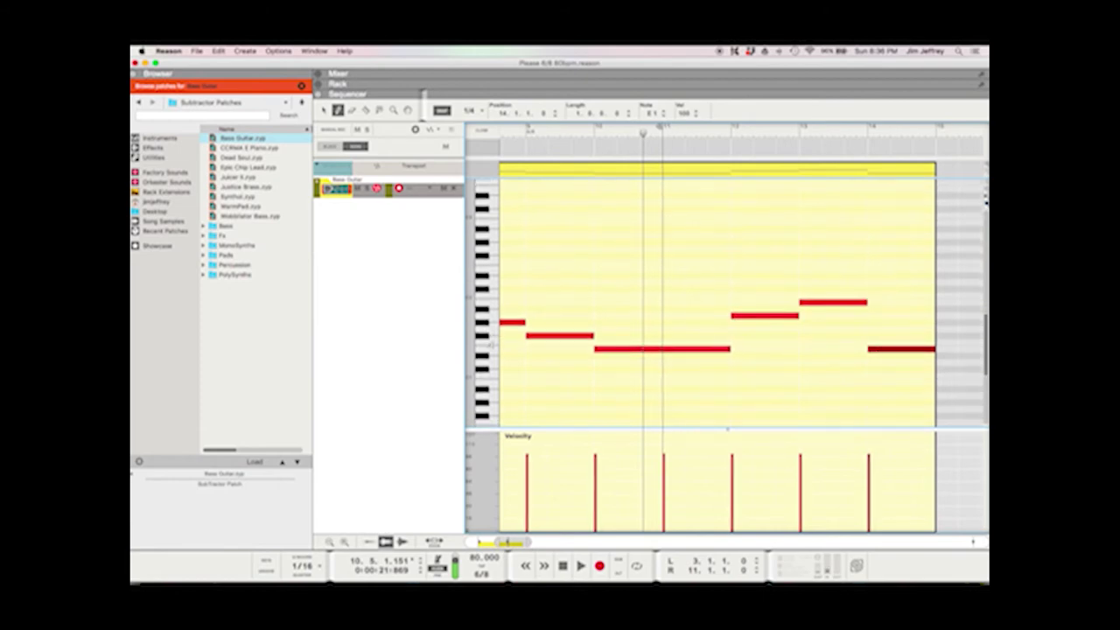
scroll(565, 347, "right", 5)
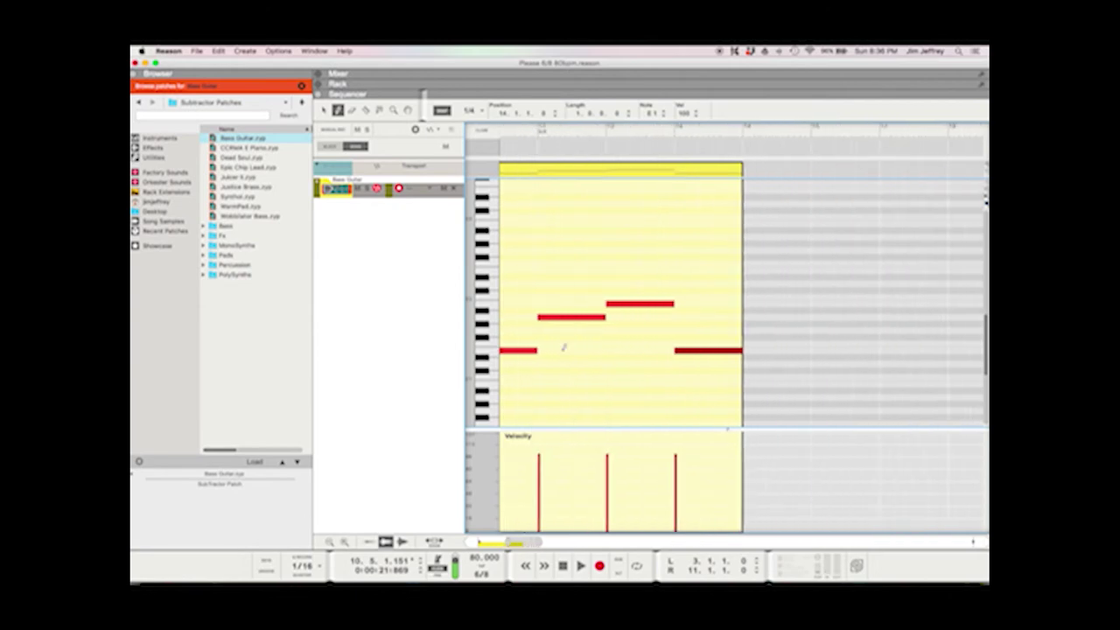
scroll(564, 348, "right", 5)
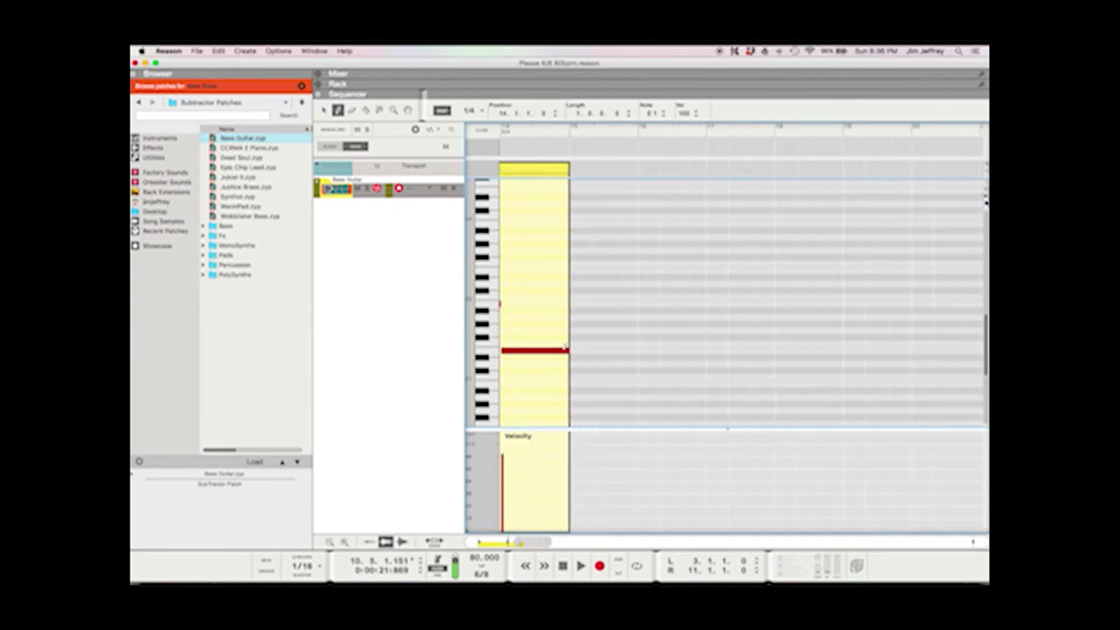
scroll(564, 348, "right", 1)
scroll(564, 347, "right", 1)
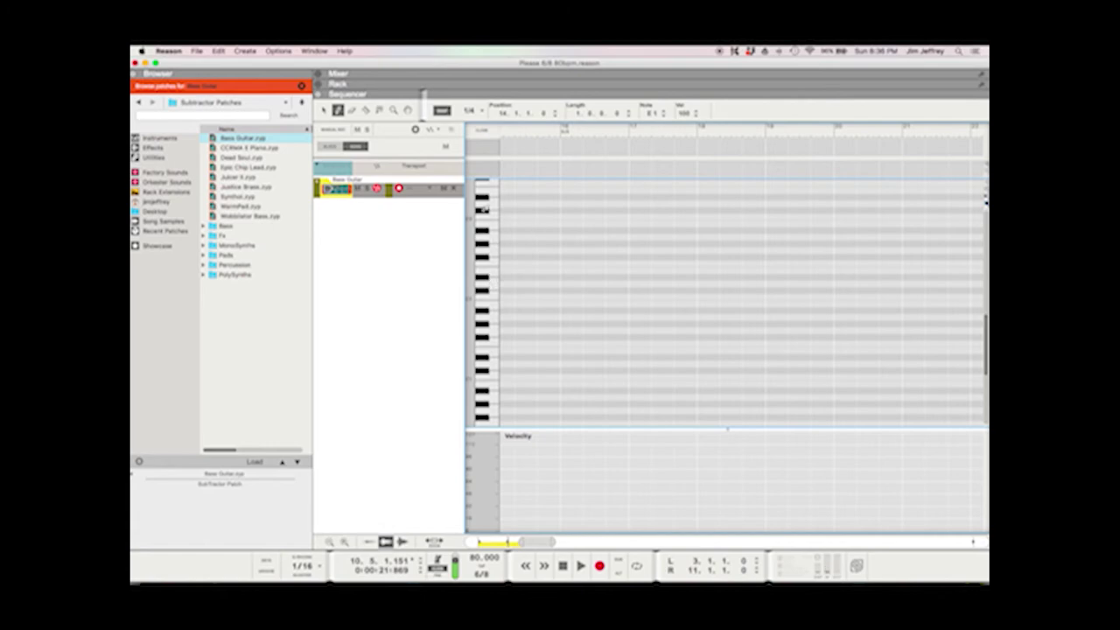
mouse_move(503, 350)
left_mouse_down()
mouse_move(533, 350)
mouse_move(548, 291)
left_mouse_up()
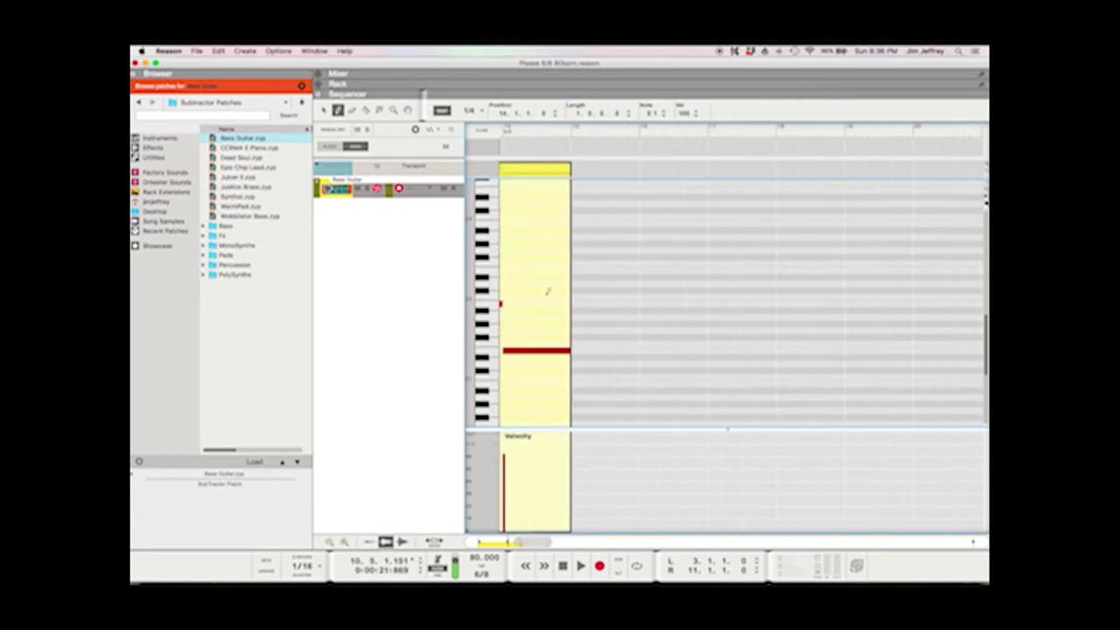
scroll(548, 291, "left", 5)
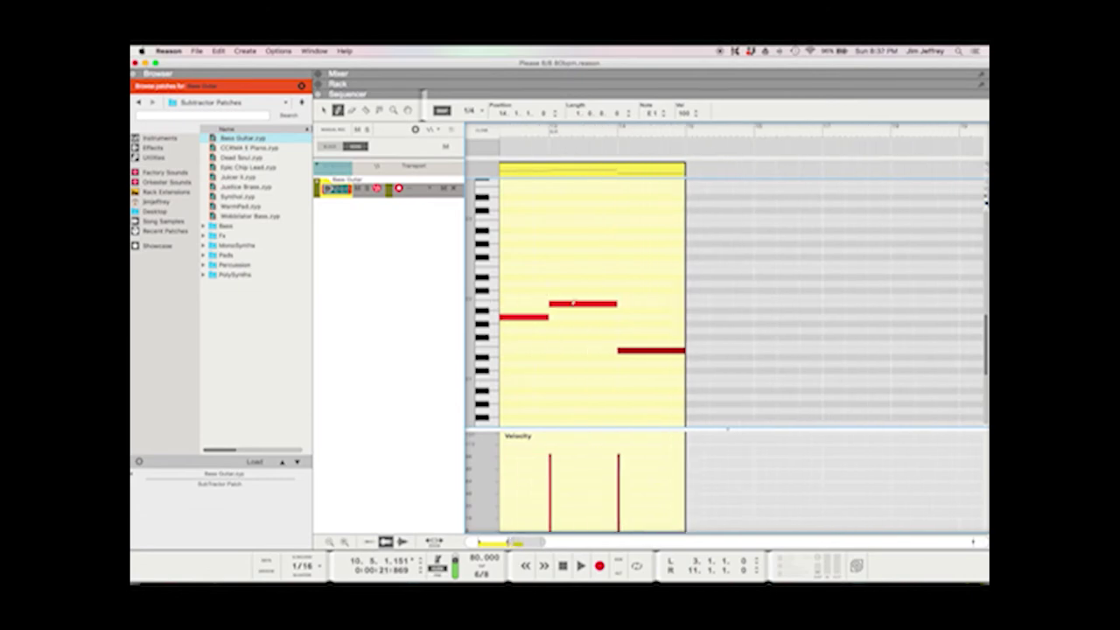
- Draw a one-bar A1 note in bar 15 and play the bass line from bar 13
scroll(633, 286, "right", 1)
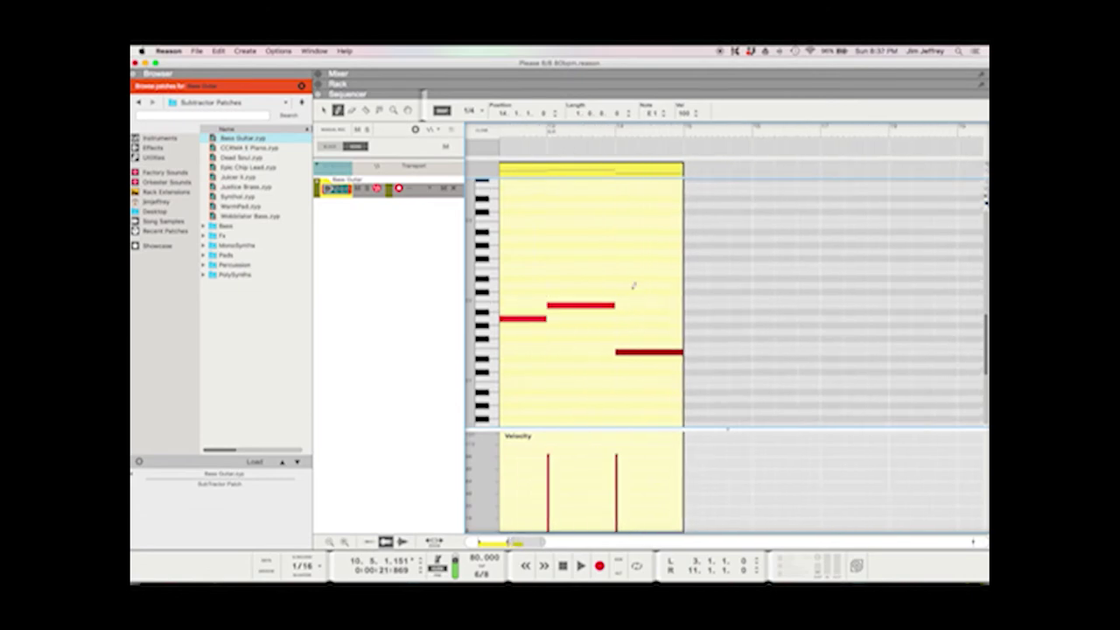
left_click_drag(704, 317, 744, 317)
scroll(737, 316, "left", 5)
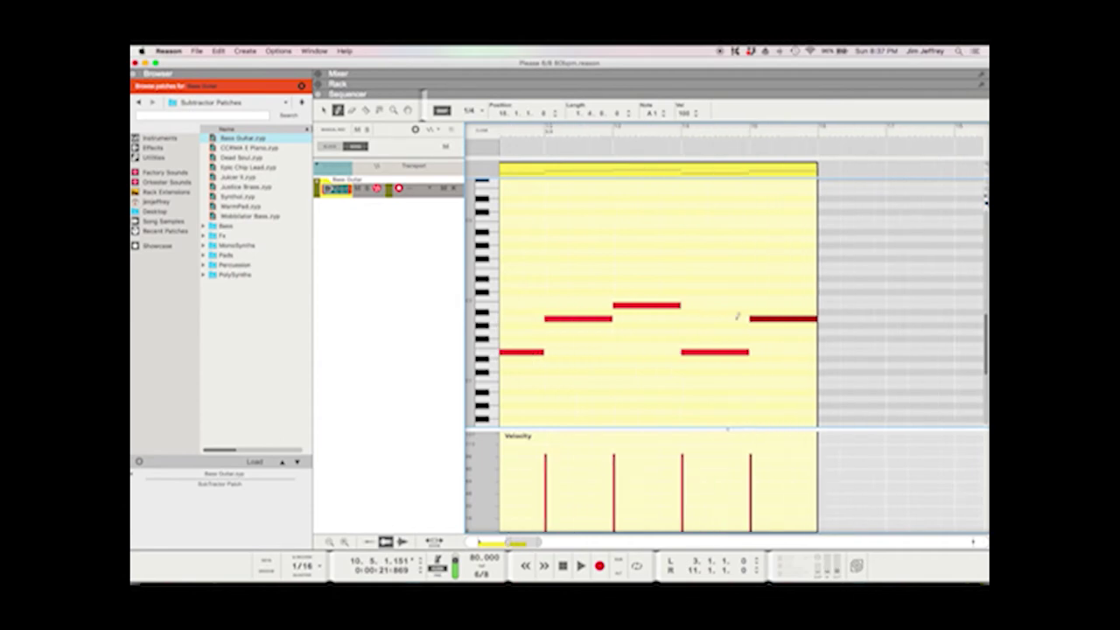
left_click(631, 132)
key("space")
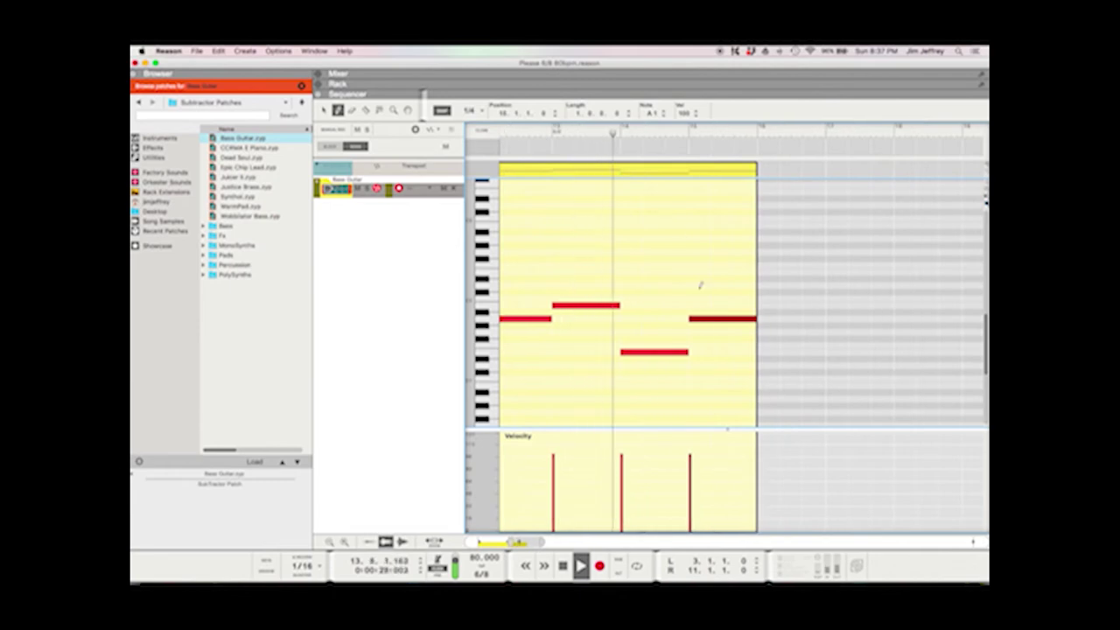
key("space")
- Move the note in bar 15 down to E1 with the Selection tool
key("q")
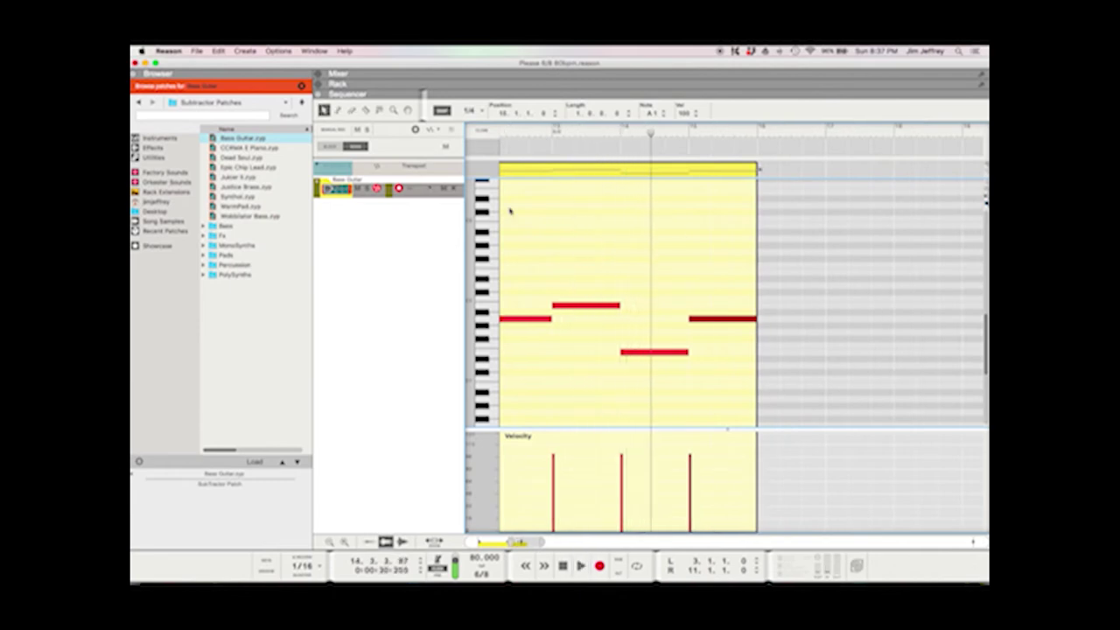
left_click(714, 320)
left_click_drag(713, 322, 712, 354)
- Draw one-bar notes A1, B1, E1 and E1 with the Pencil tool across bars 16 to 19
left_click(338, 111)
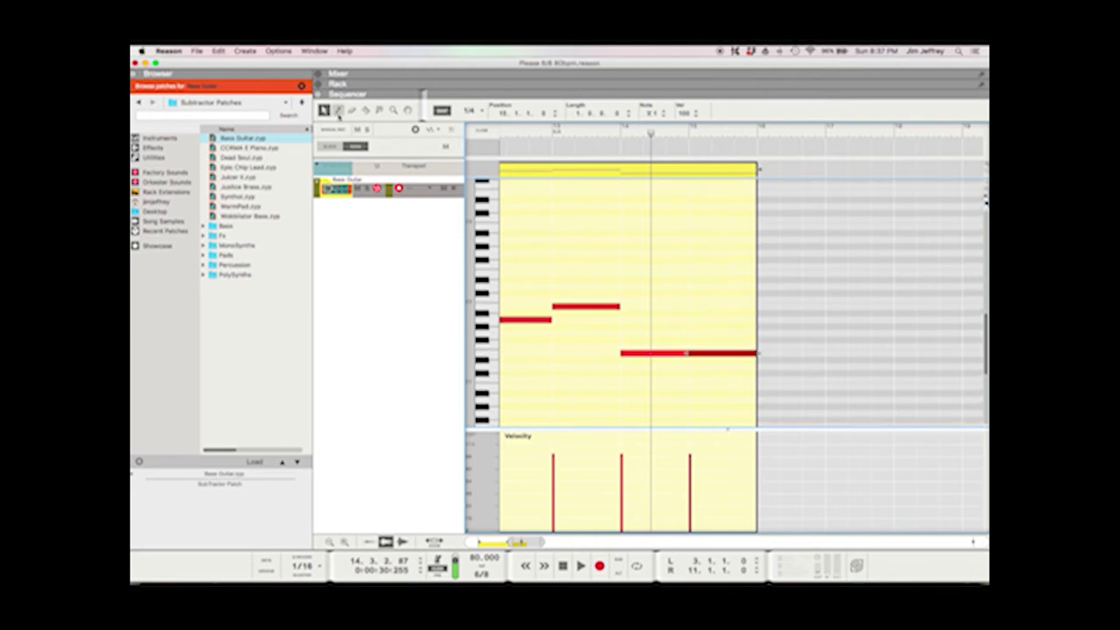
left_click(324, 110)
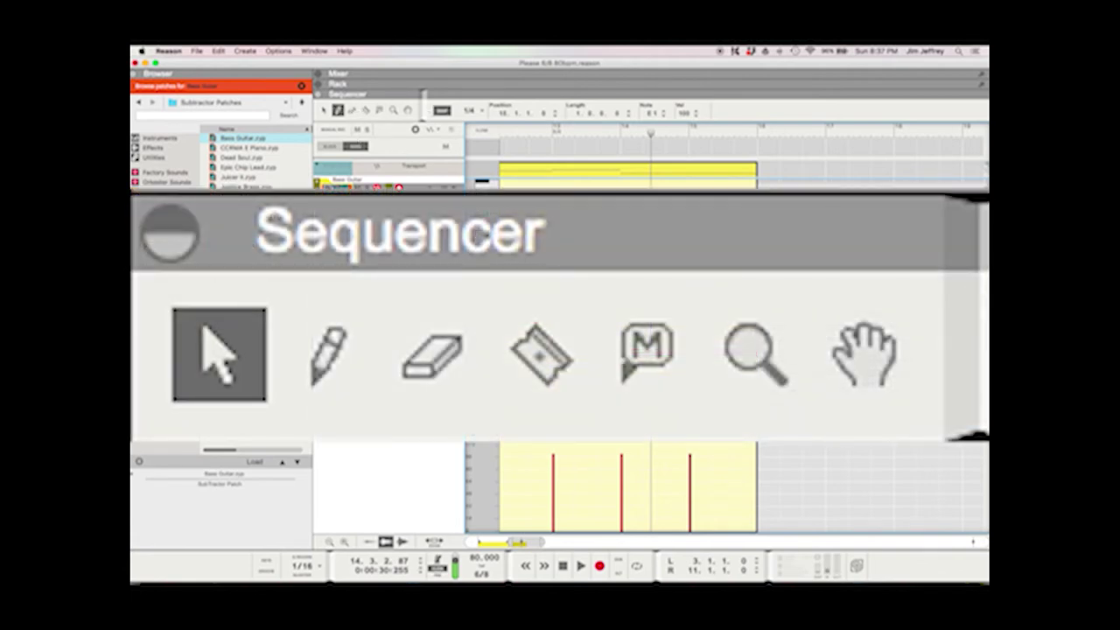
left_click_drag(759, 319, 898, 306)
scroll(886, 310, "right", 3)
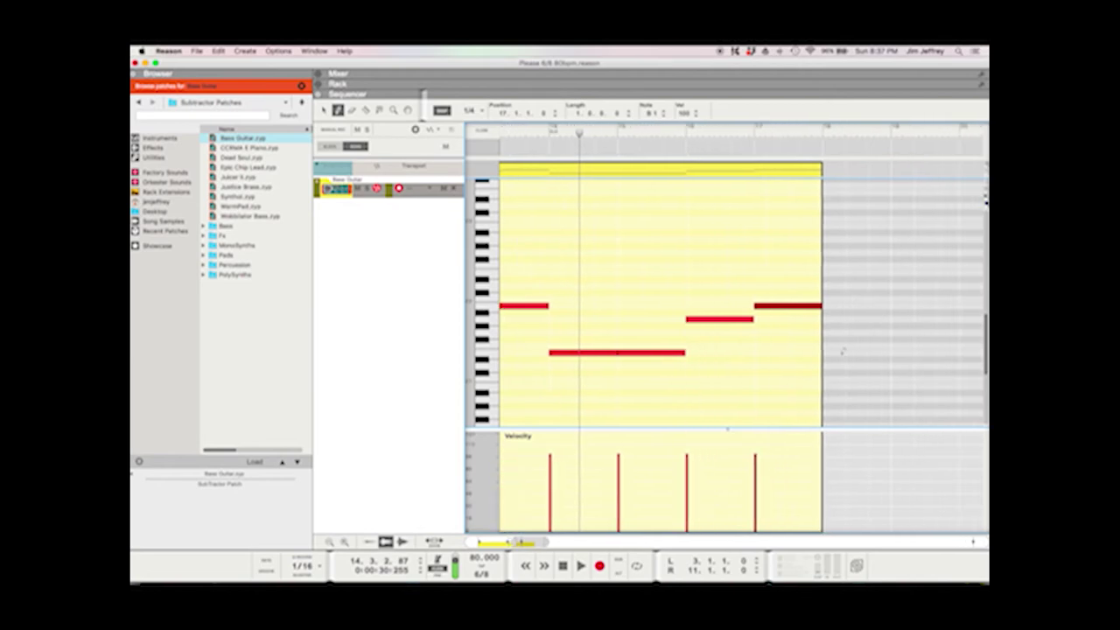
left_click_drag(827, 352, 943, 348)
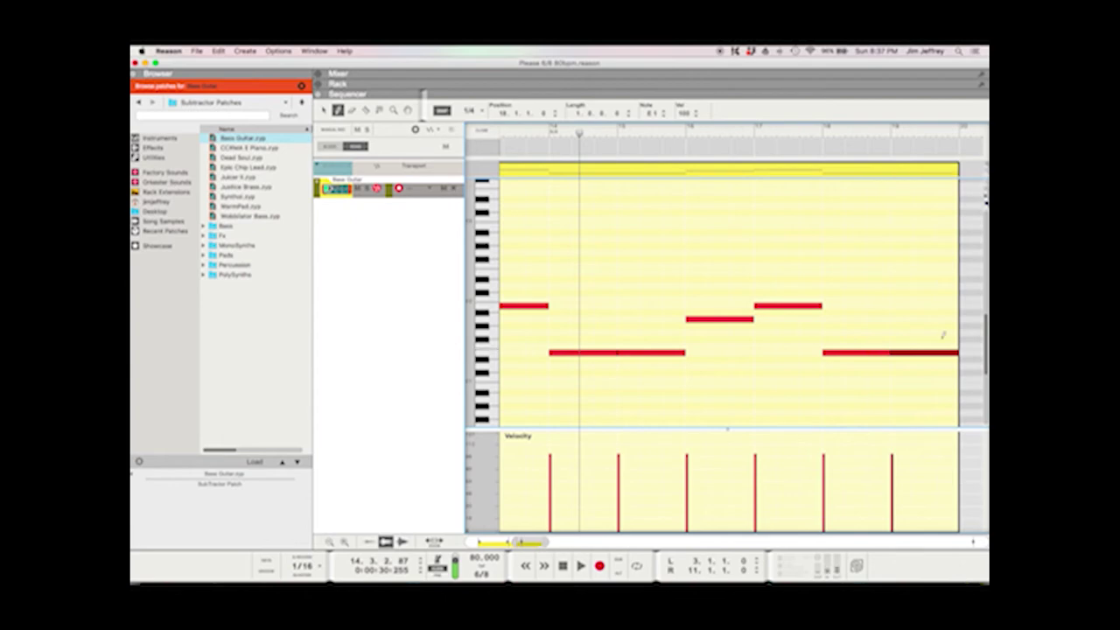
- Set the right locator to bar 20, at the end of the bass clip
left_click(961, 131, "super")
scroll(937, 134, "right", 2)
mouse_move(915, 129)
left_mouse_down()
mouse_move(866, 129)
mouse_move(952, 133)
mouse_move(920, 134)
left_mouse_up()
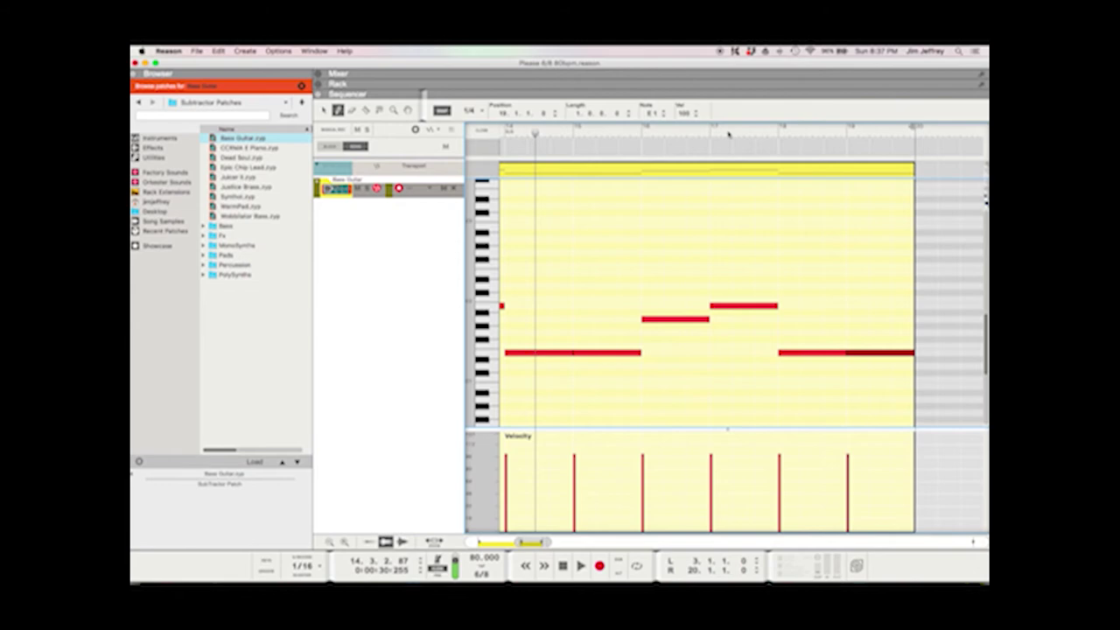
- Try moving the right locator back to around bar 15 and return it to bar 20
left_click(574, 131, "alt")
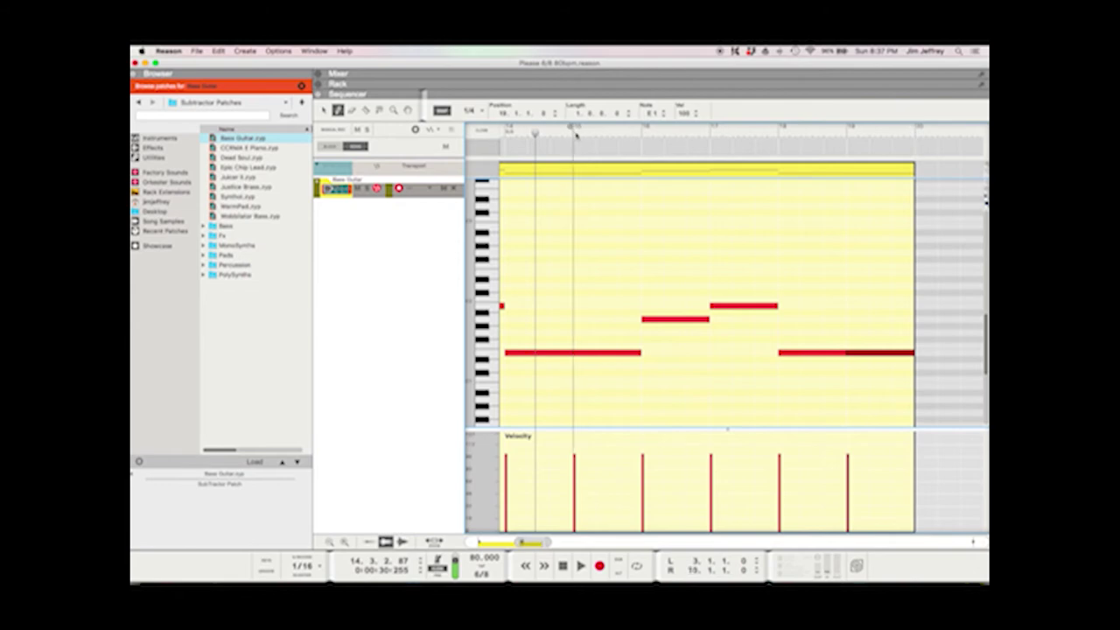
left_click(914, 133, "alt")
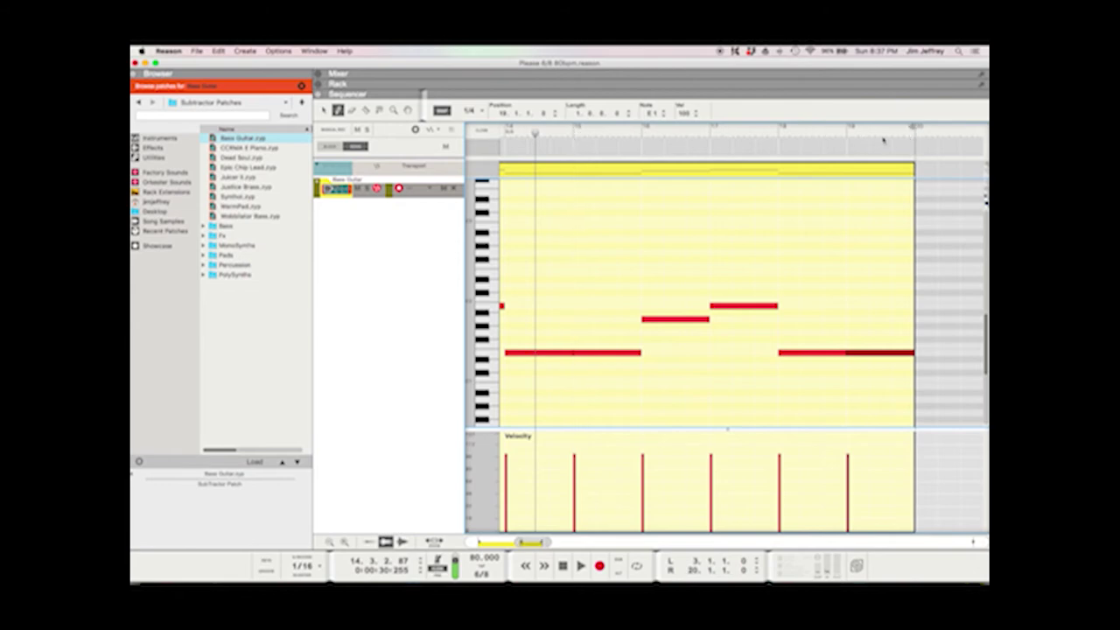
left_click(595, 133, "alt")
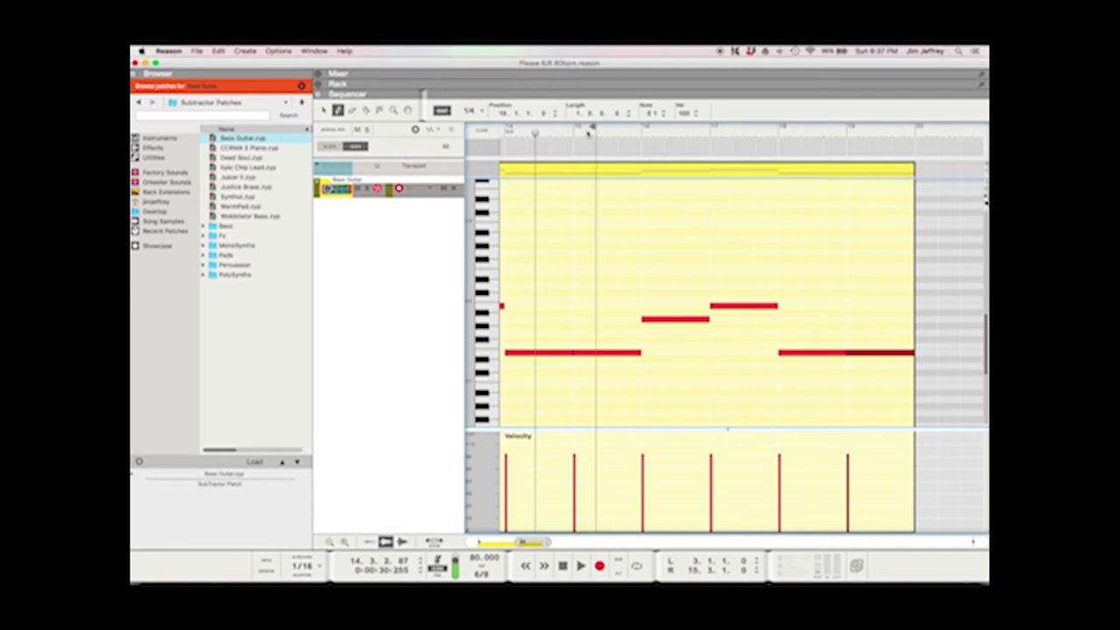
left_click_drag(610, 134, 910, 134)
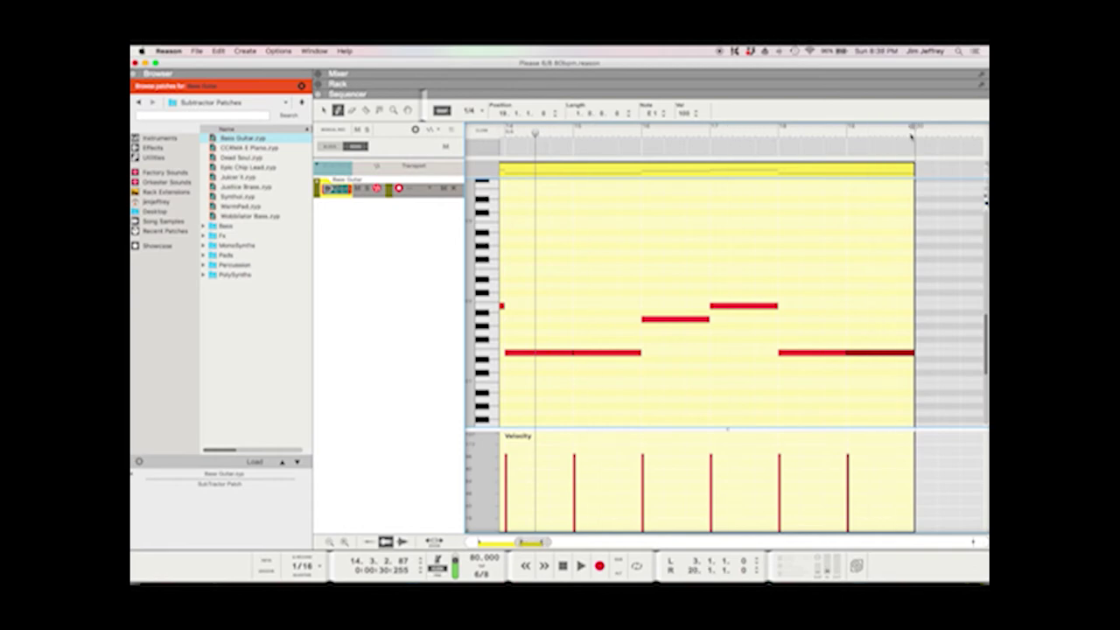
- Loop the section from bar 15 to bar 20 and play it from bar 15
left_click(582, 133, "super")
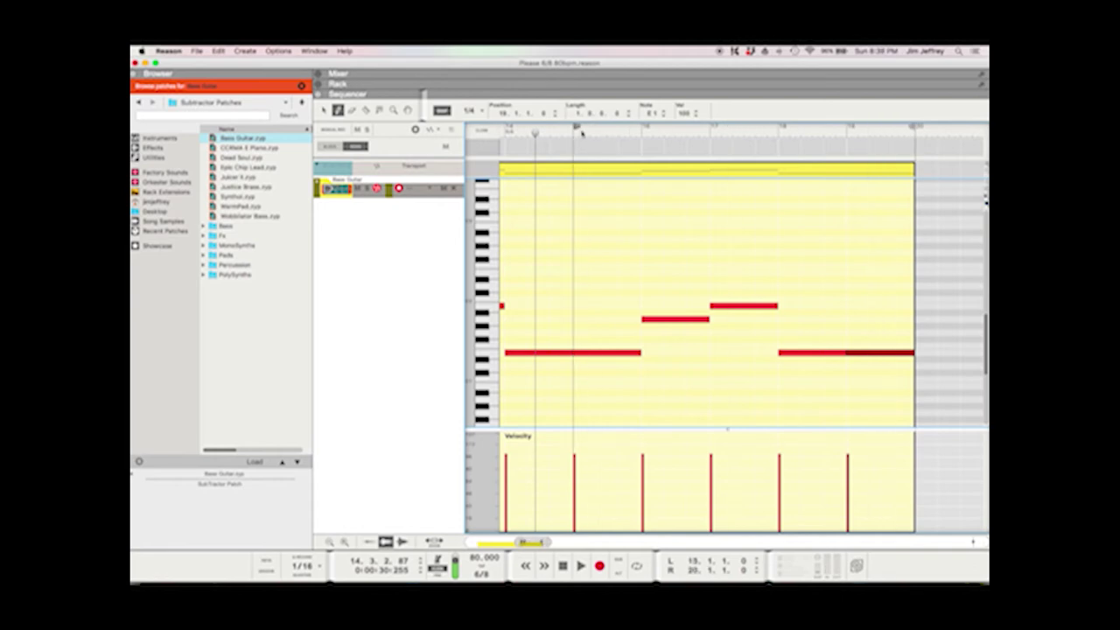
left_click(578, 135)
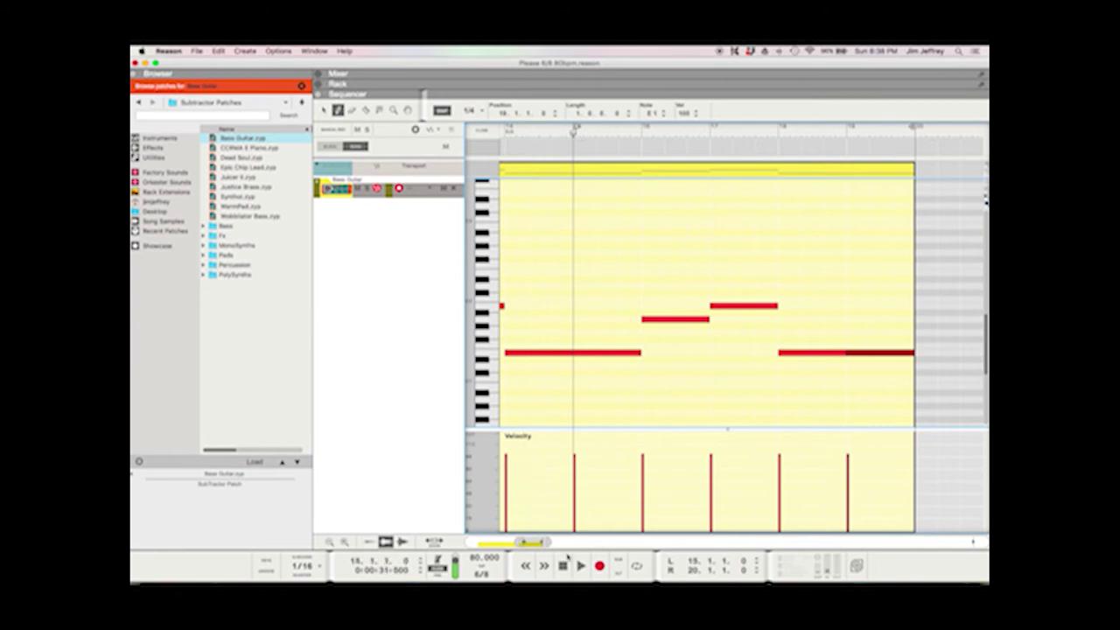
left_click(633, 566)
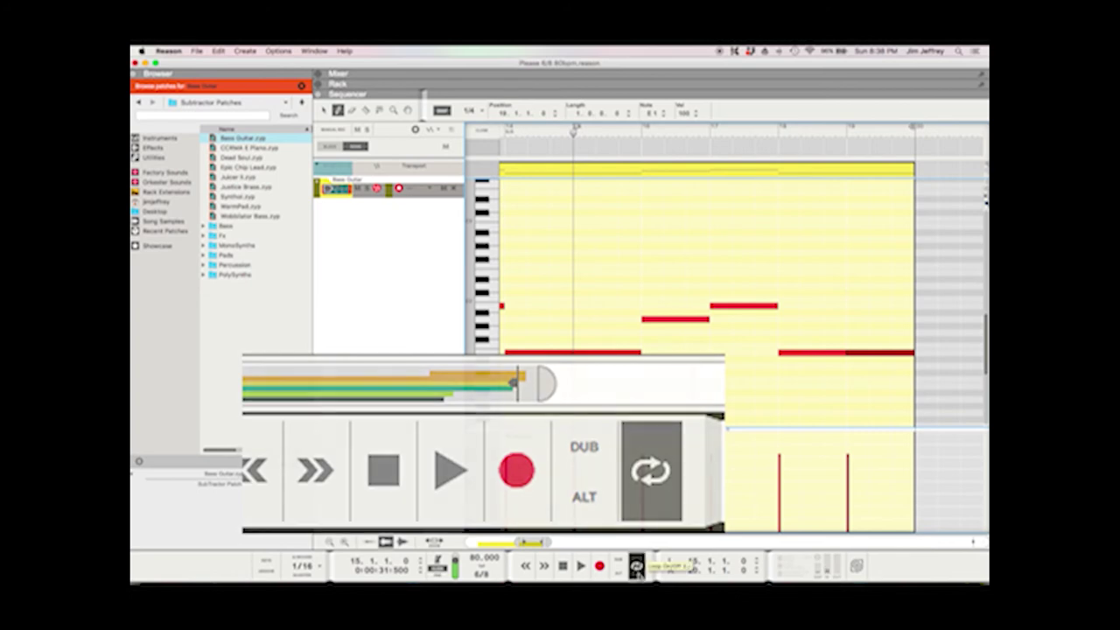
mouse_move(645, 568)
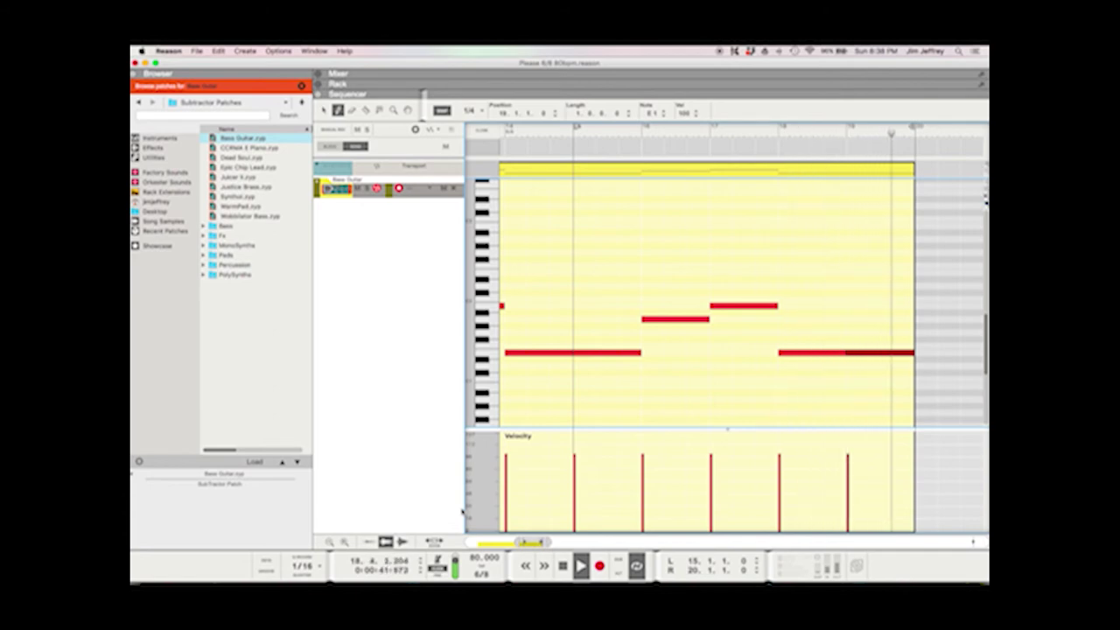
key("space")
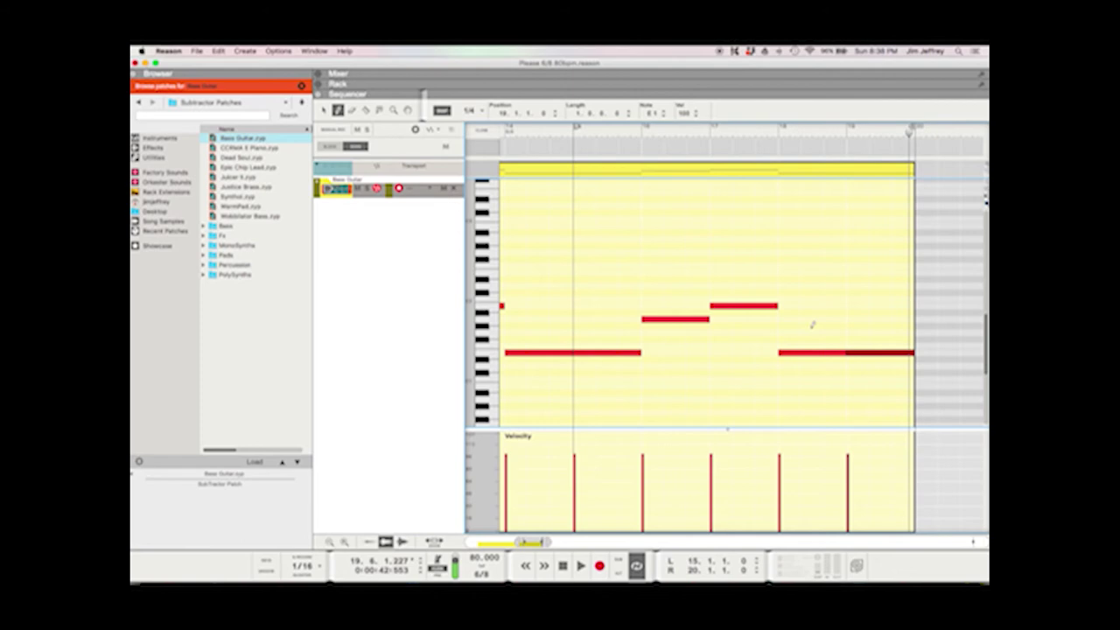
- Create two audio tracks below the Bass Guitar track
scroll(582, 222, "left", 5)
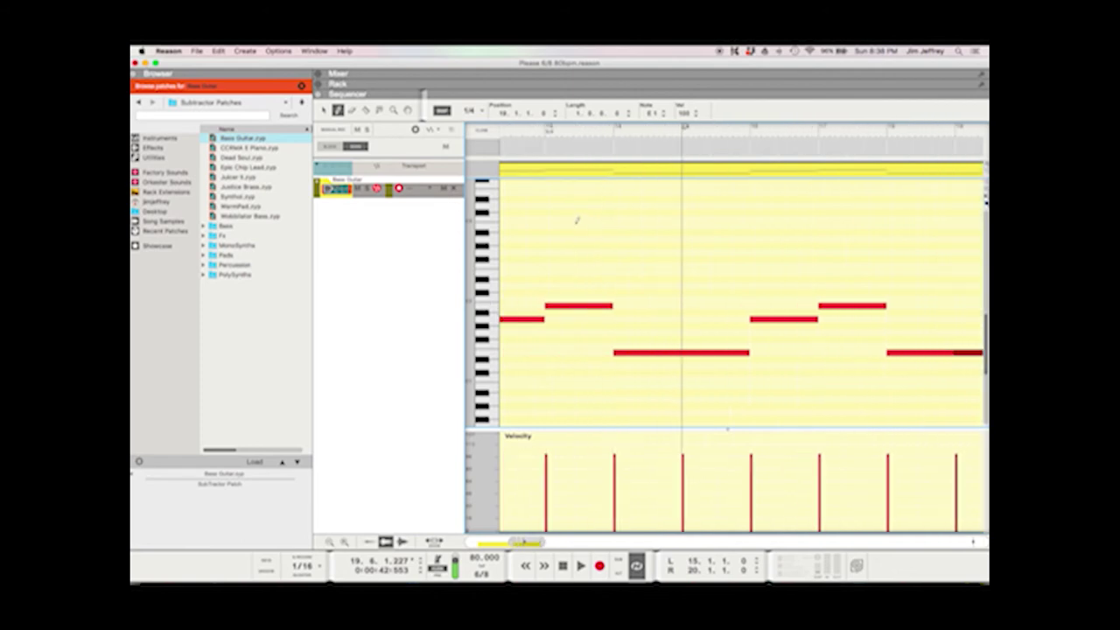
scroll(510, 210, "left", 10)
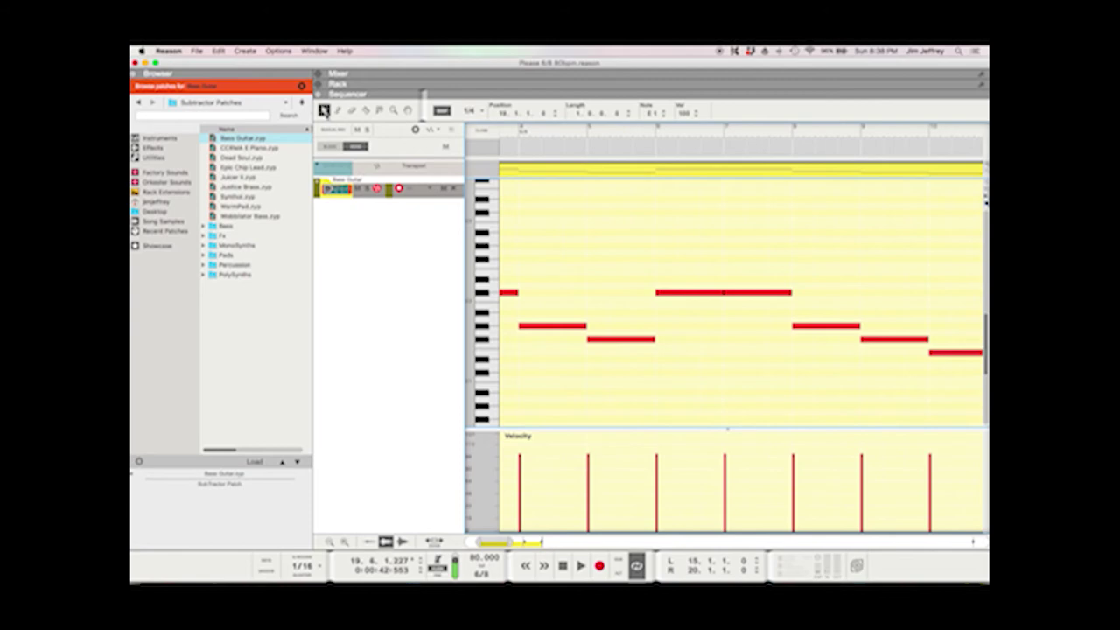
left_click(245, 51)
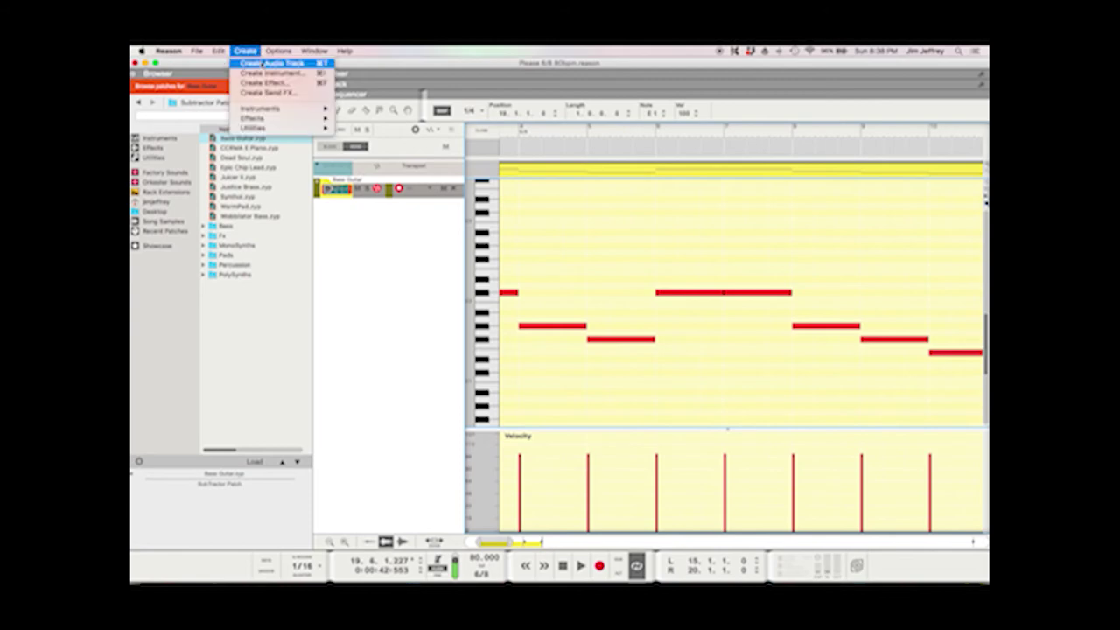
left_click(271, 63)
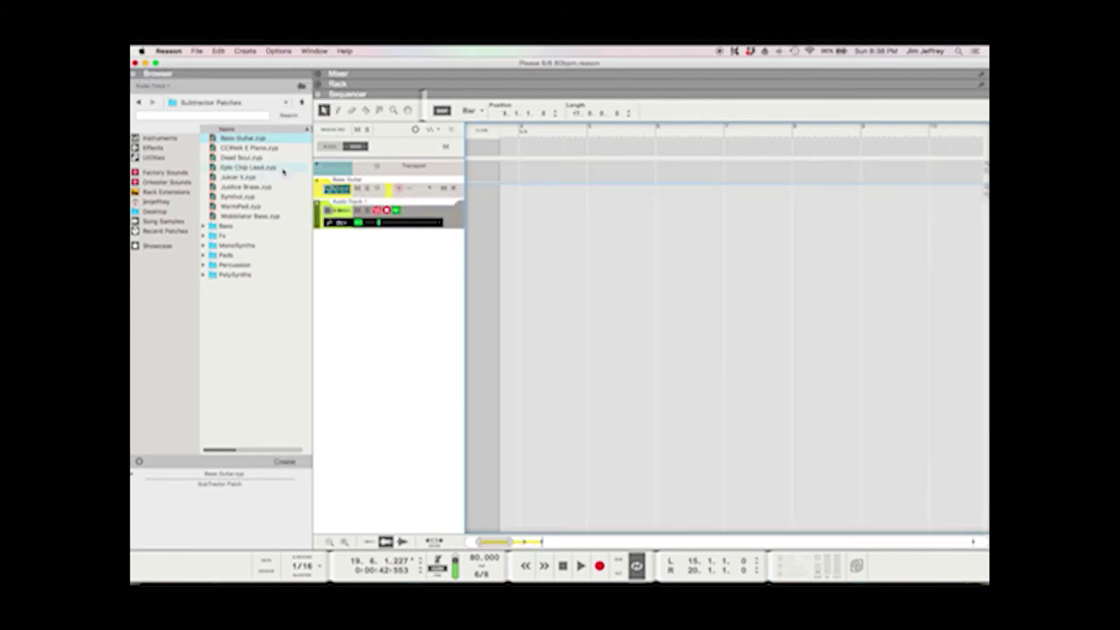
left_click(245, 50)
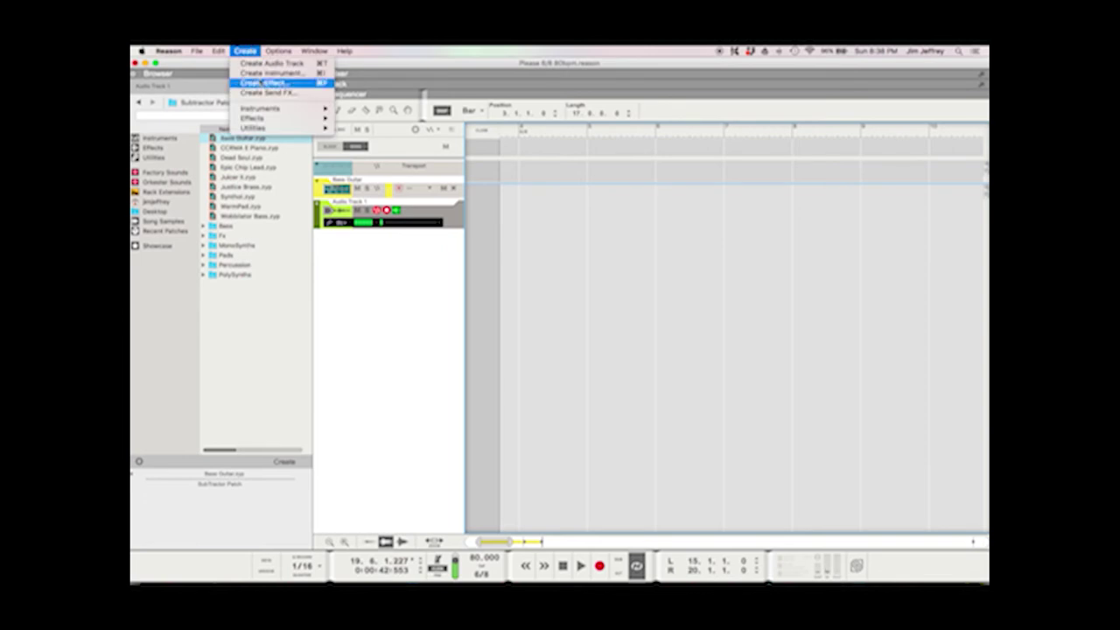
left_click(266, 73)
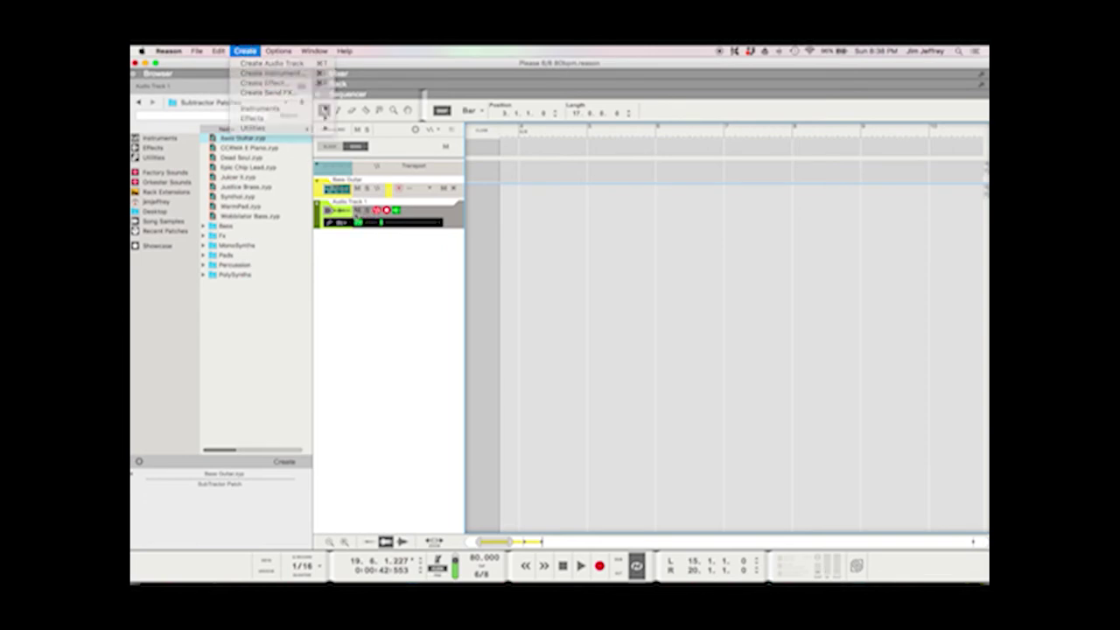
left_click(249, 51)
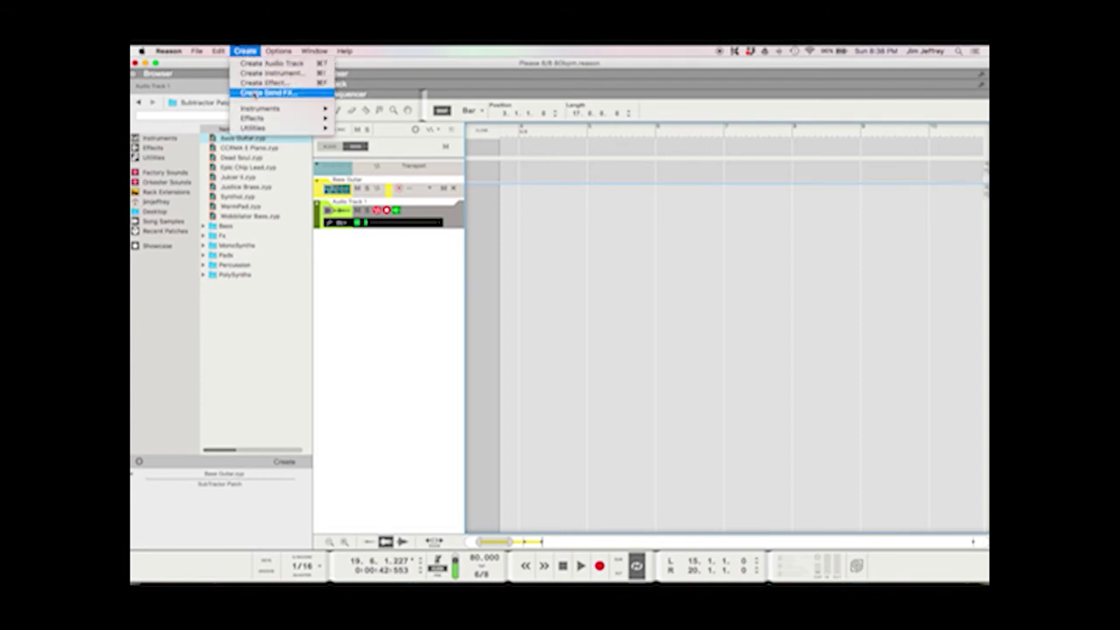
left_click(272, 63)
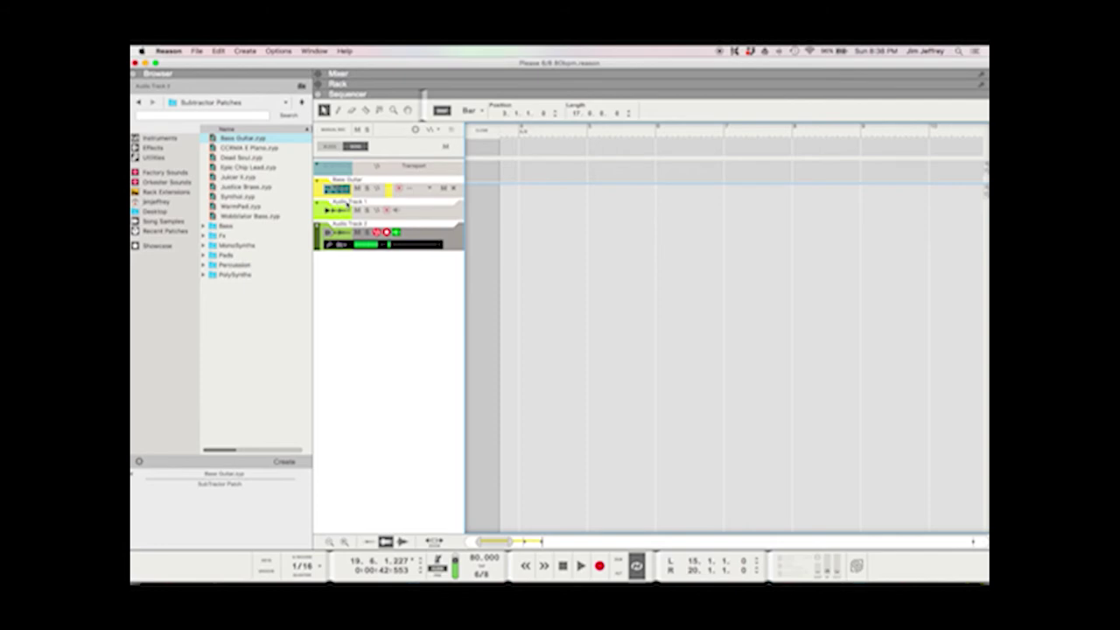
- Rename the first audio track Guitar and the second one Vocals
double_click(347, 203)
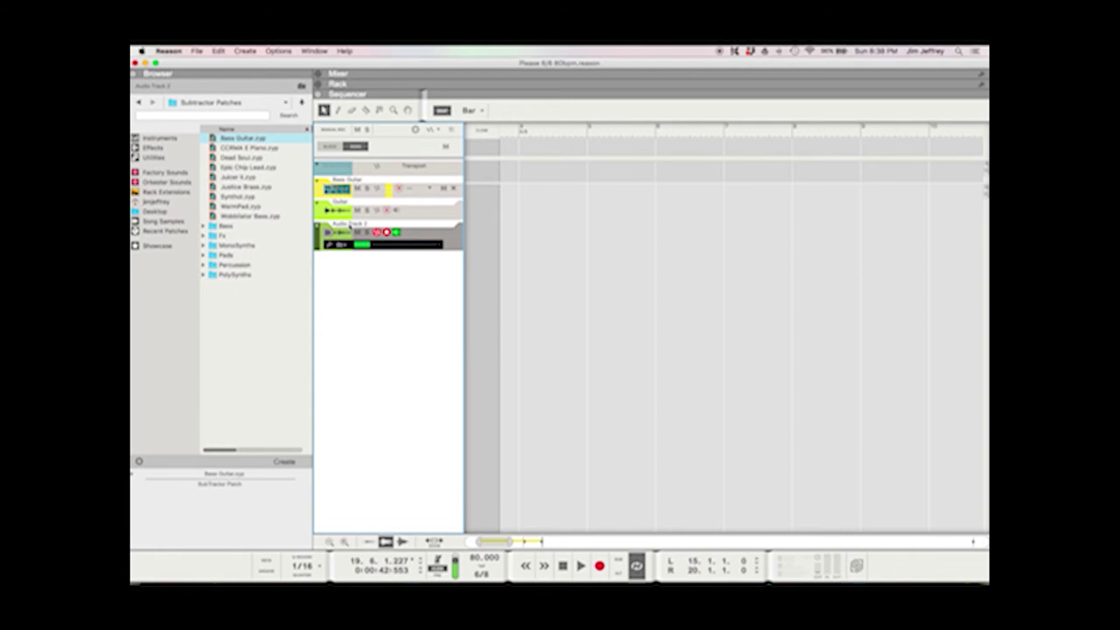
double_click(350, 224)
type("And")
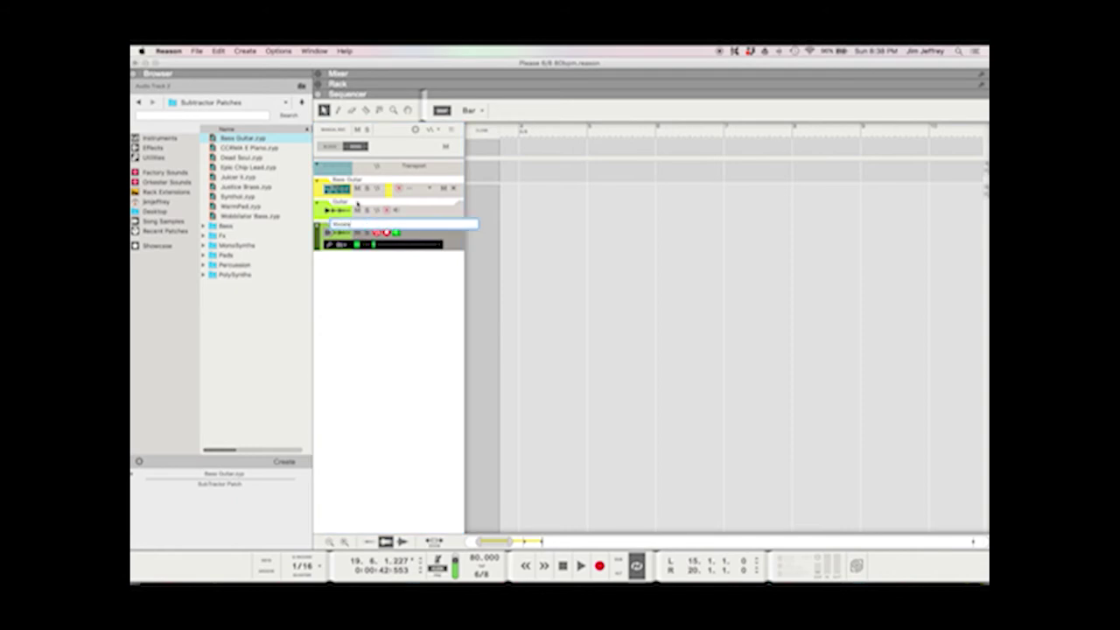
key("Return")
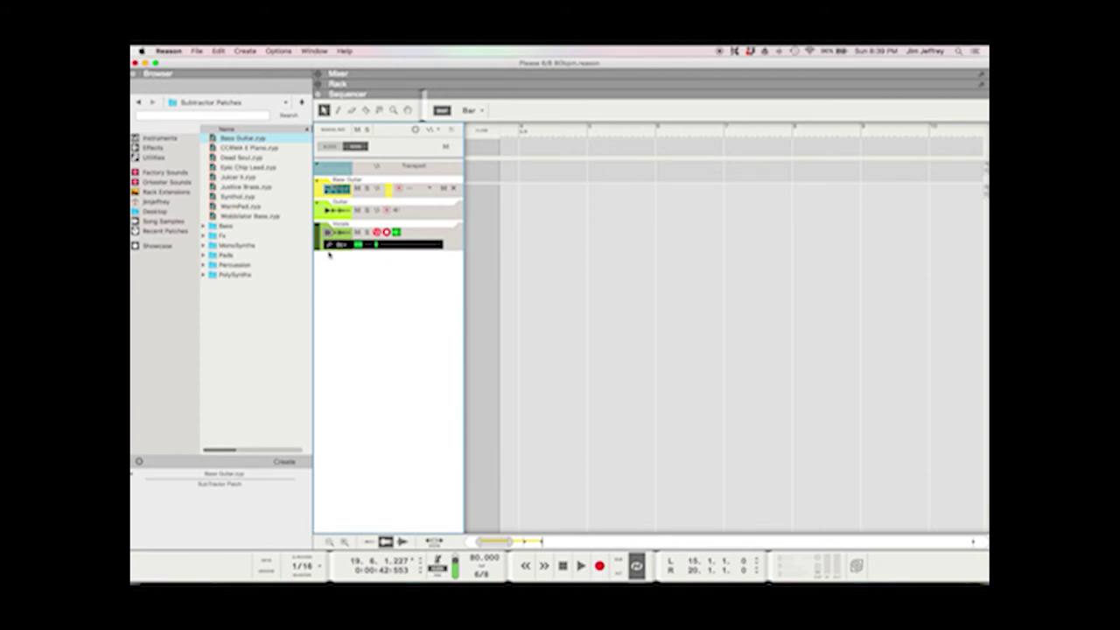
- Select the Guitar track and choose Scarlett 2i2 USB Input 1 as its mono audio input
left_click(432, 215)
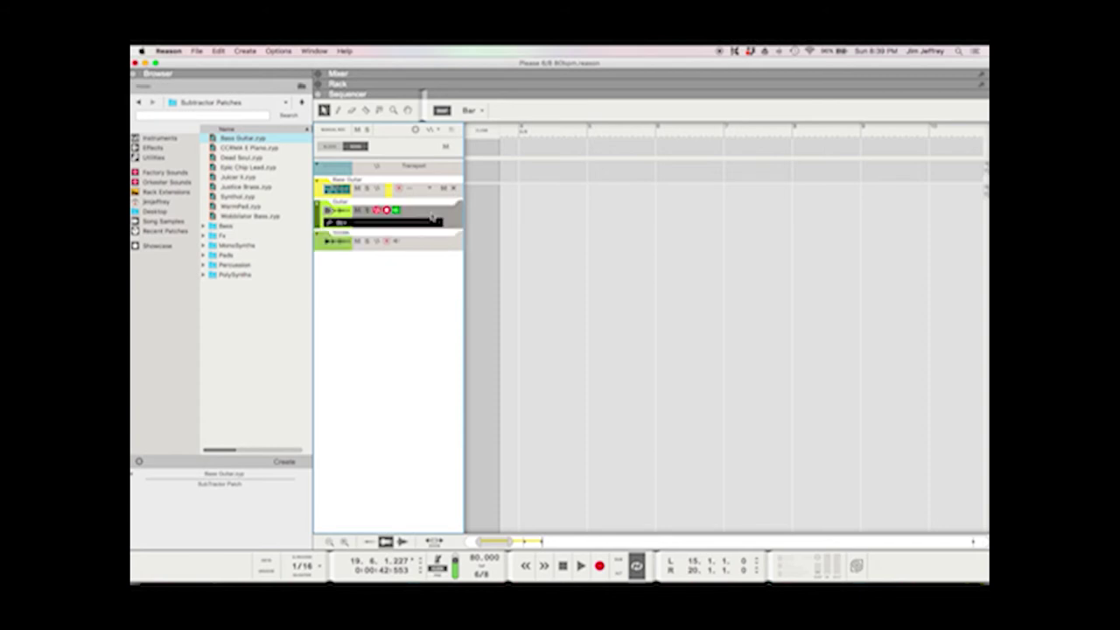
left_click(343, 225)
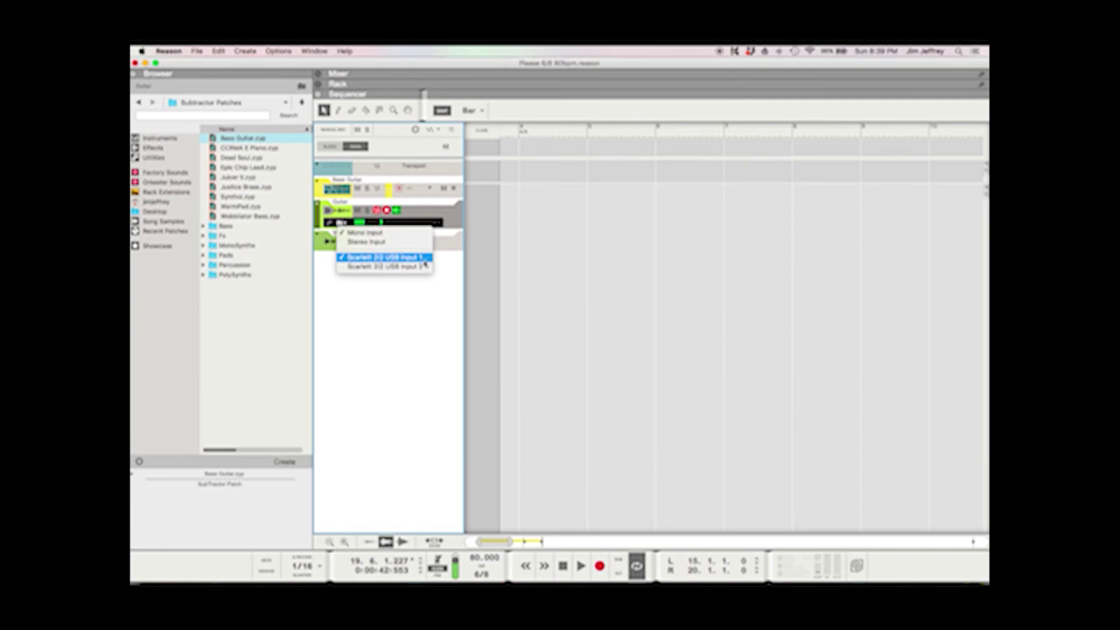
left_click(424, 263)
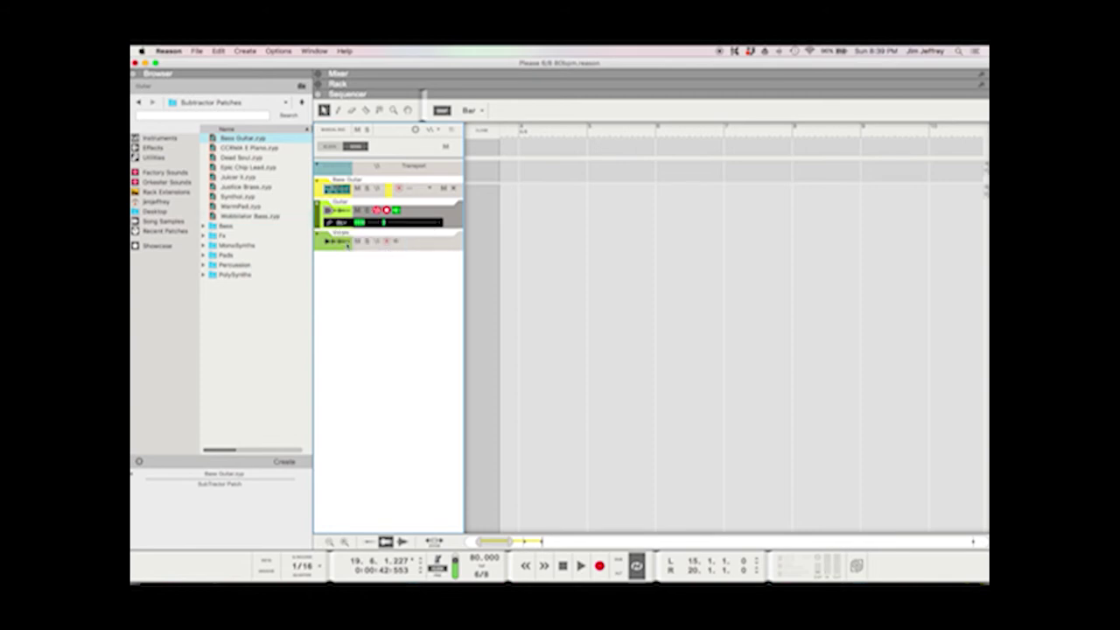
- Select the Bass Guitar track and move the playhead to the start of bar 1
scroll(543, 237, "left", 2)
scroll(538, 236, "right", 3)
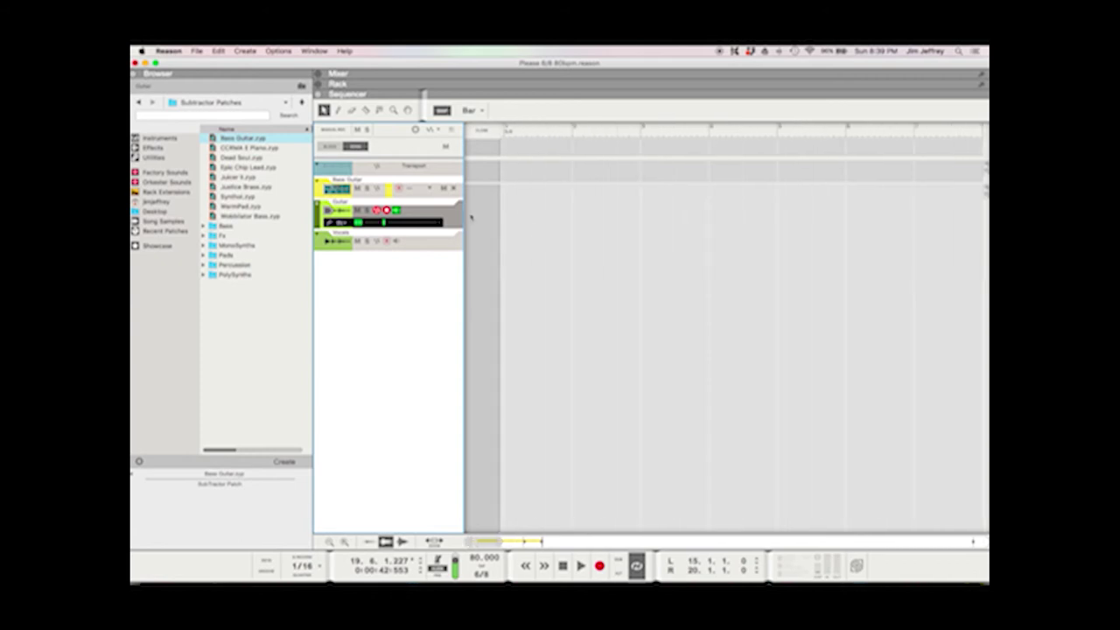
left_click(402, 199)
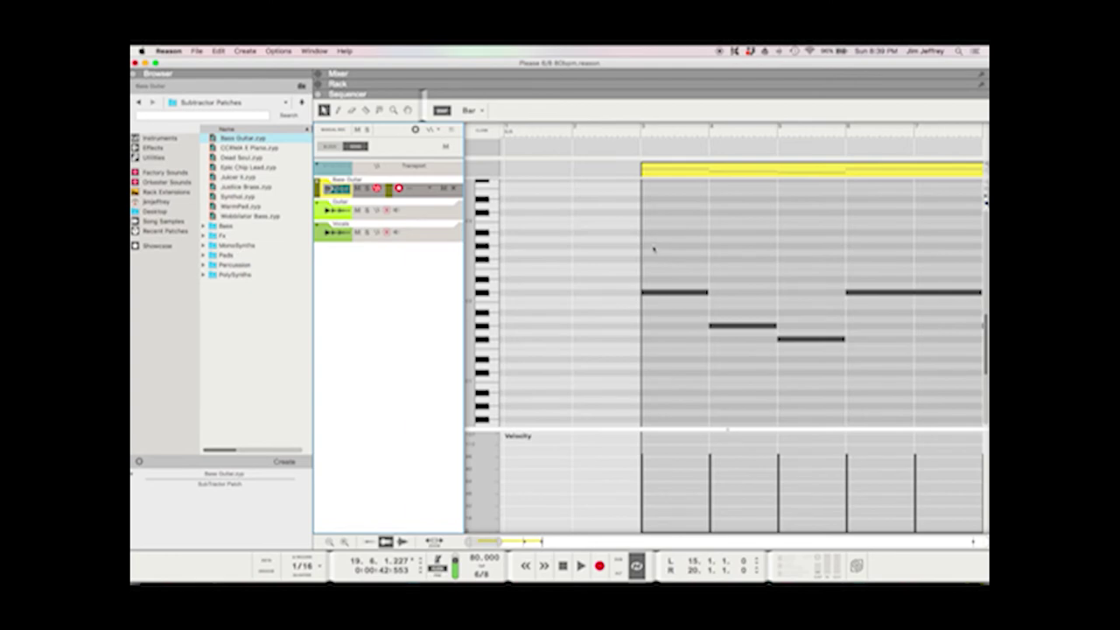
scroll(653, 249, "right", 5)
scroll(649, 246, "left", 5)
left_click(524, 133)
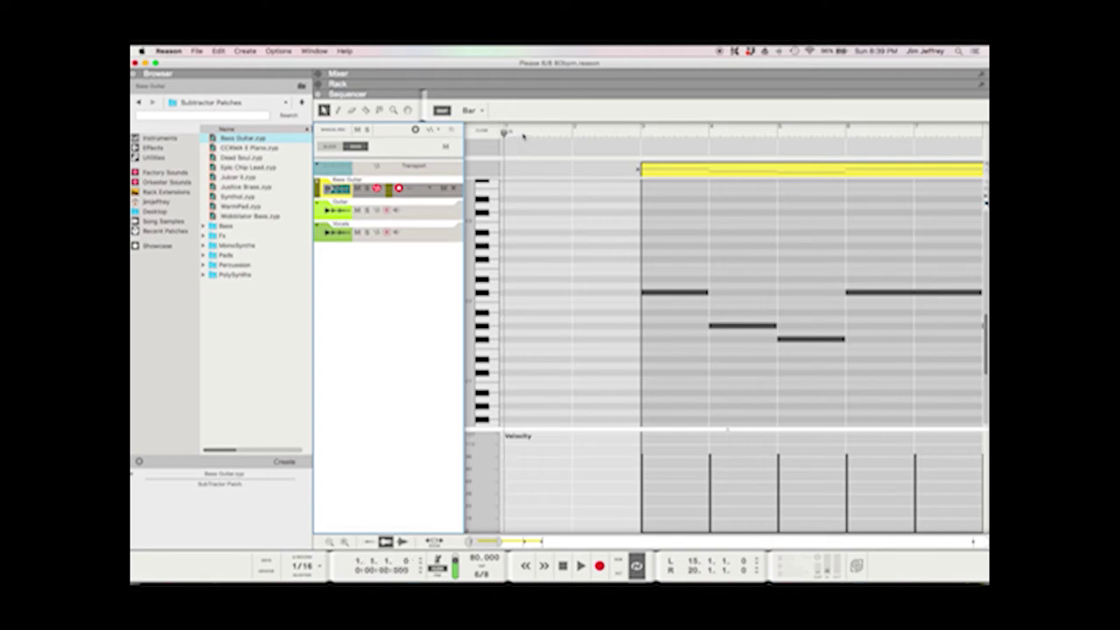
- Move the right locator to bar 21, turn looping off, and return to the beginning of the song
scroll(613, 164, "right", 10)
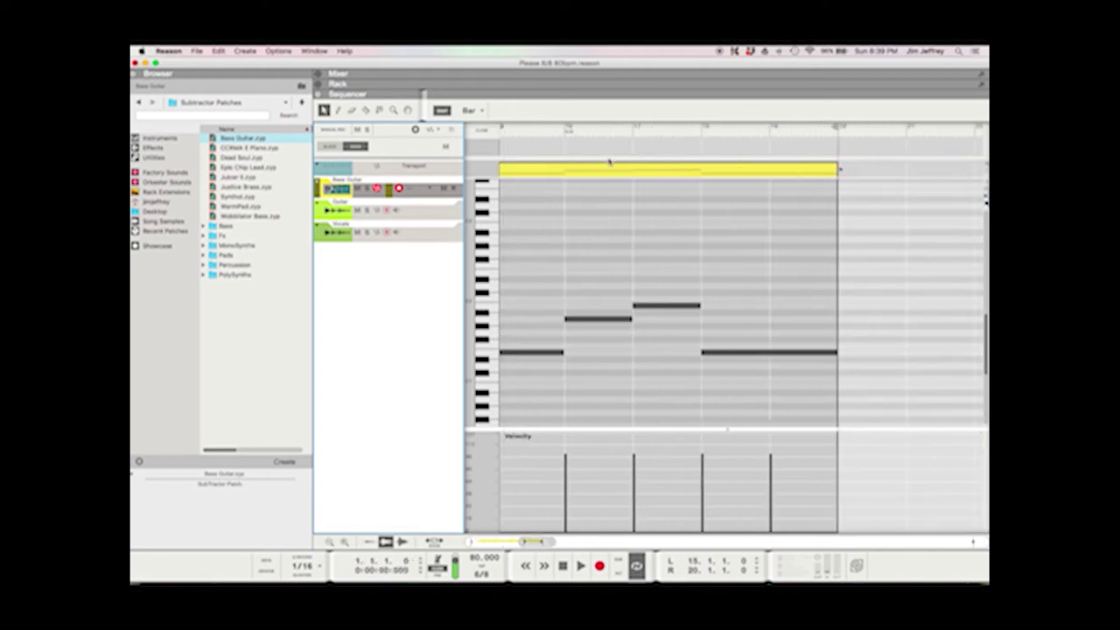
left_click_drag(834, 131, 906, 131)
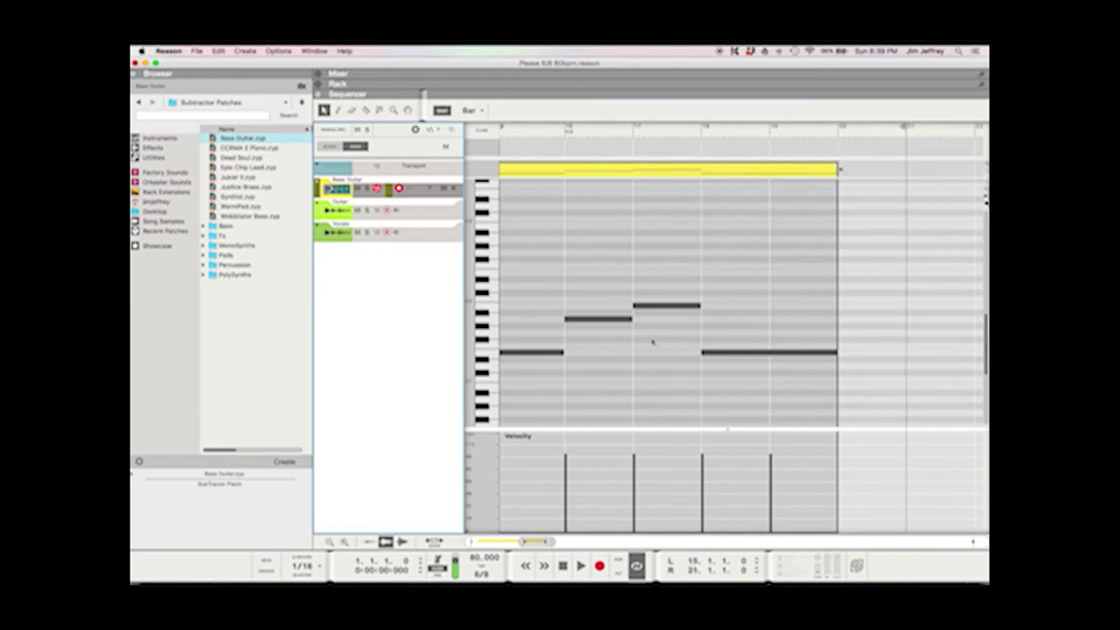
scroll(660, 478, "left", 5)
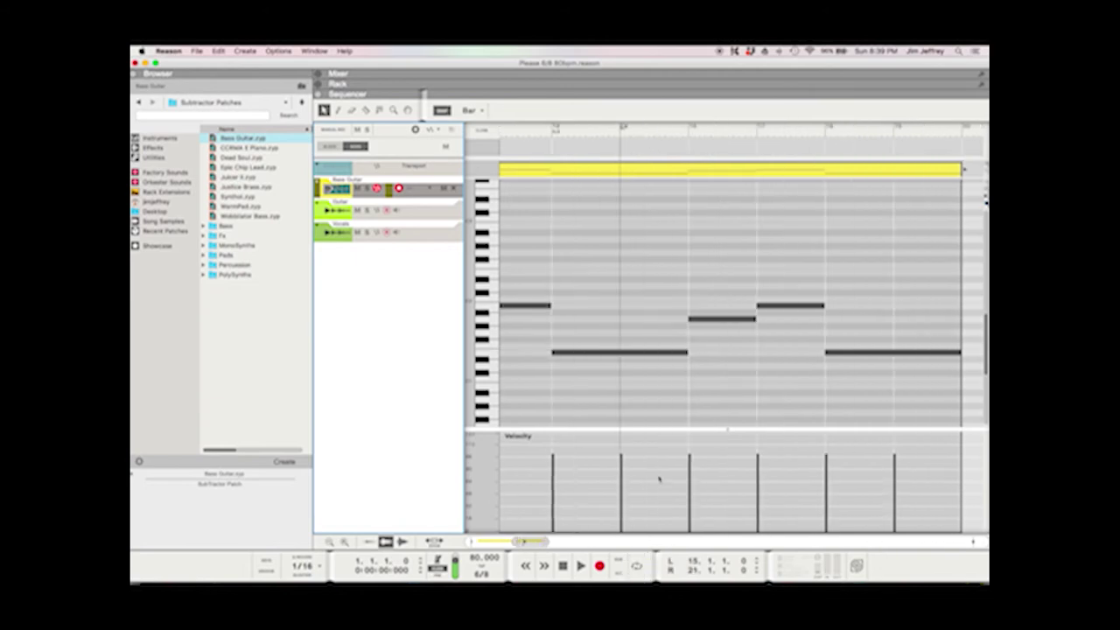
scroll(660, 477, "left", 2)
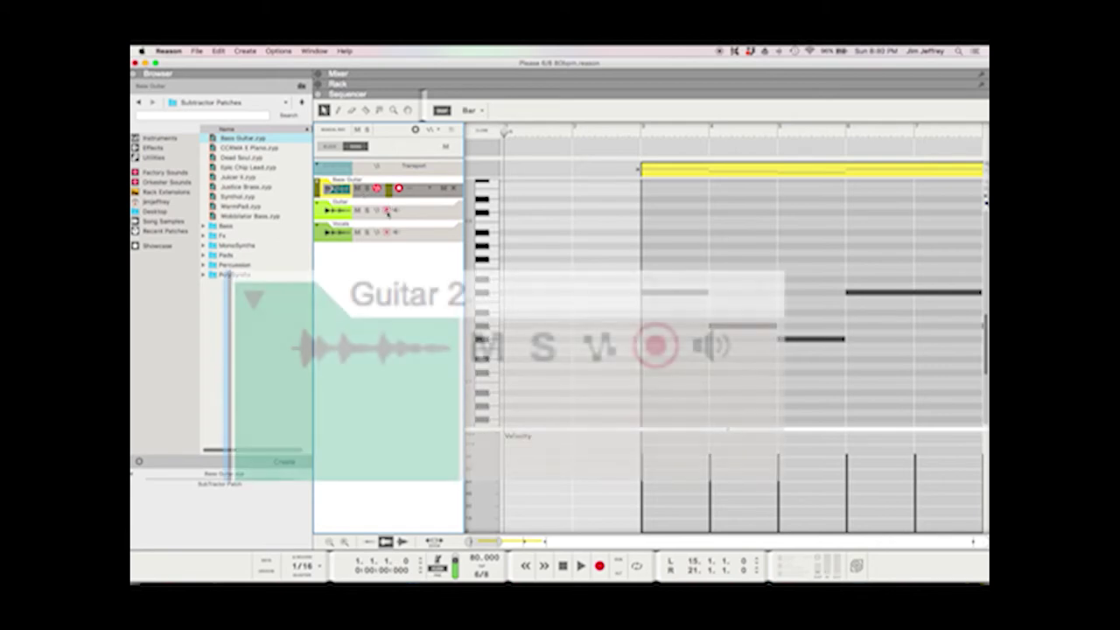
- Arm the Guitar track, record a take from bar 1 to just past bar 20, and disarm the track
left_click(387, 211)
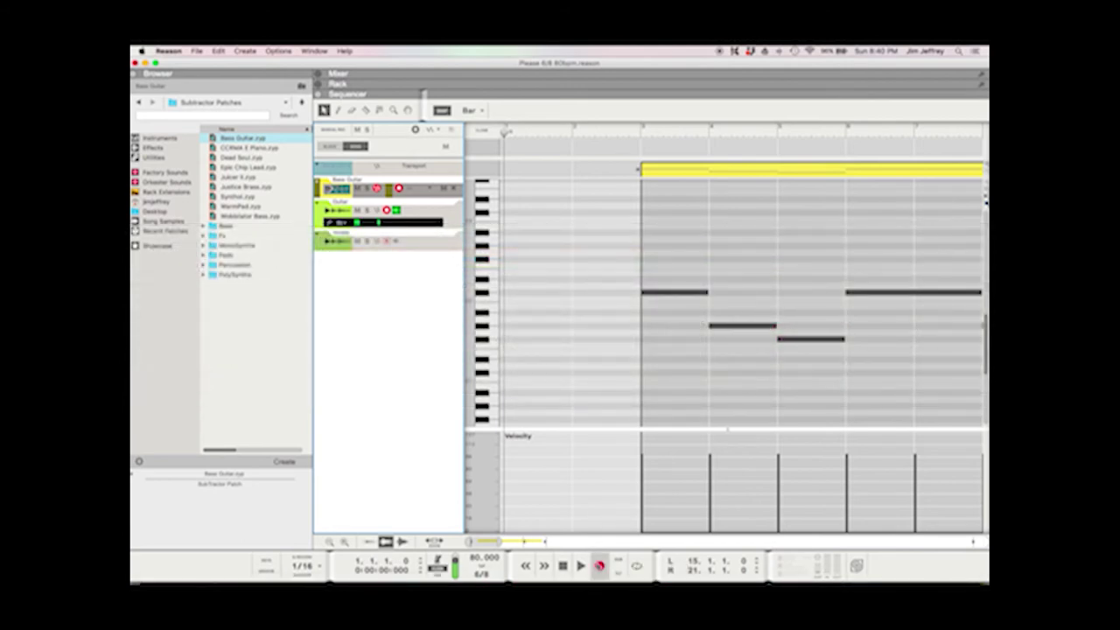
left_click(599, 566)
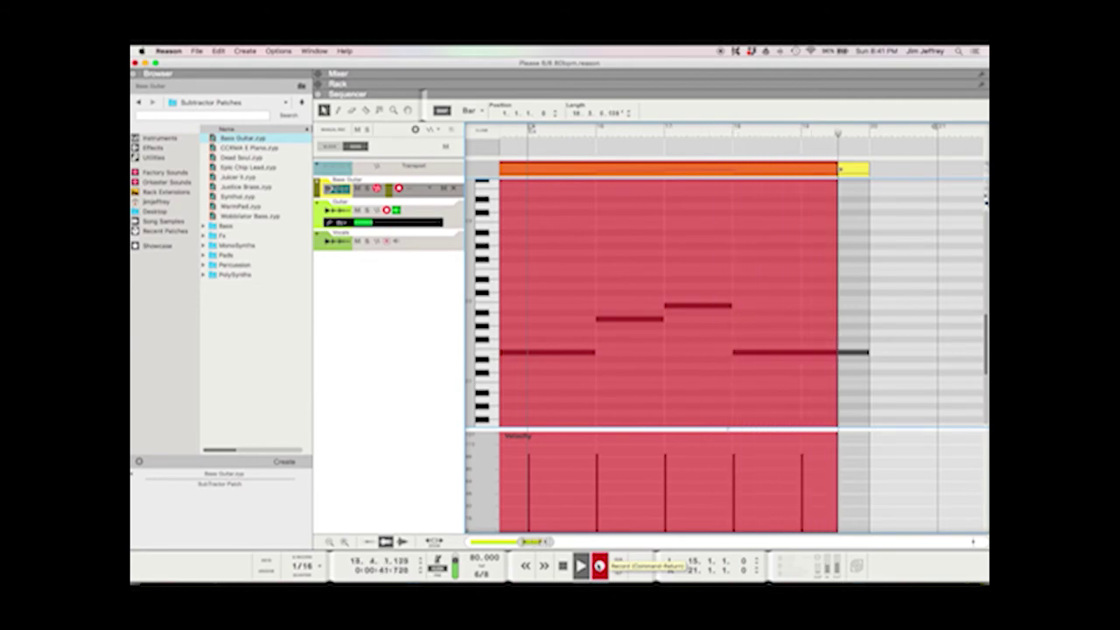
key("space")
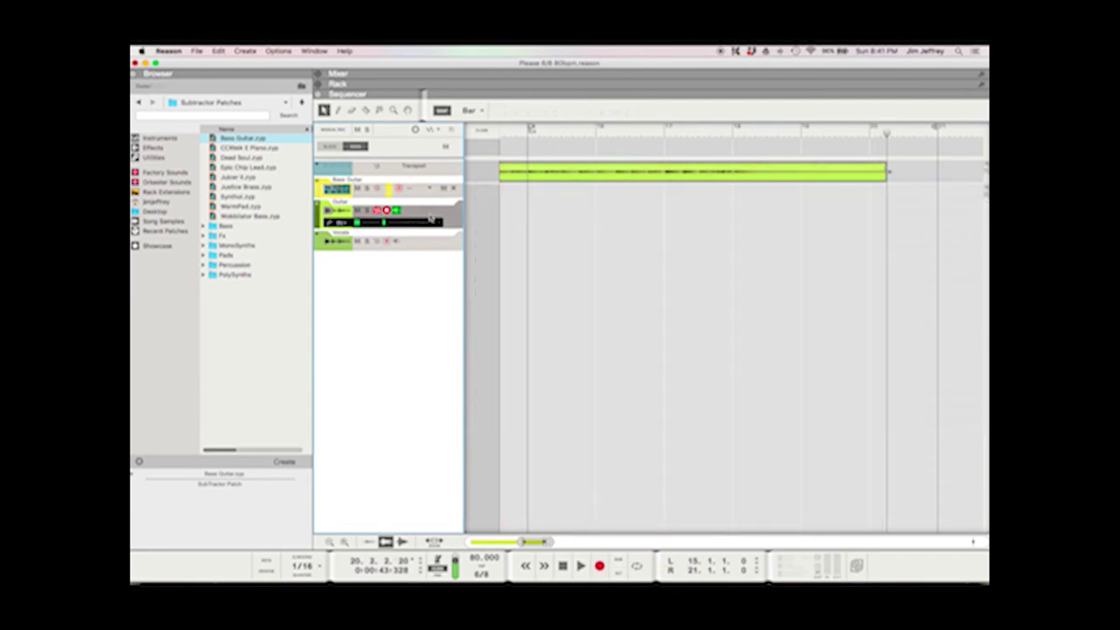
left_click(393, 212)
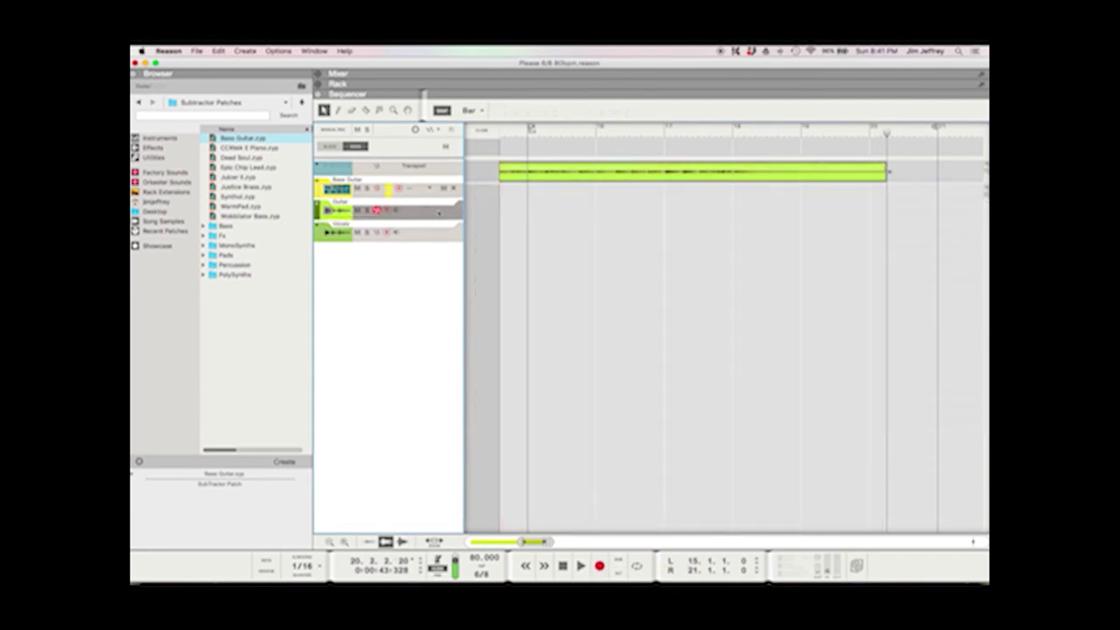
- Turn off the metronome click, play the song back from bar 2, and show the mixer above the sequencer before stopping playback
scroll(508, 175, "up", 5)
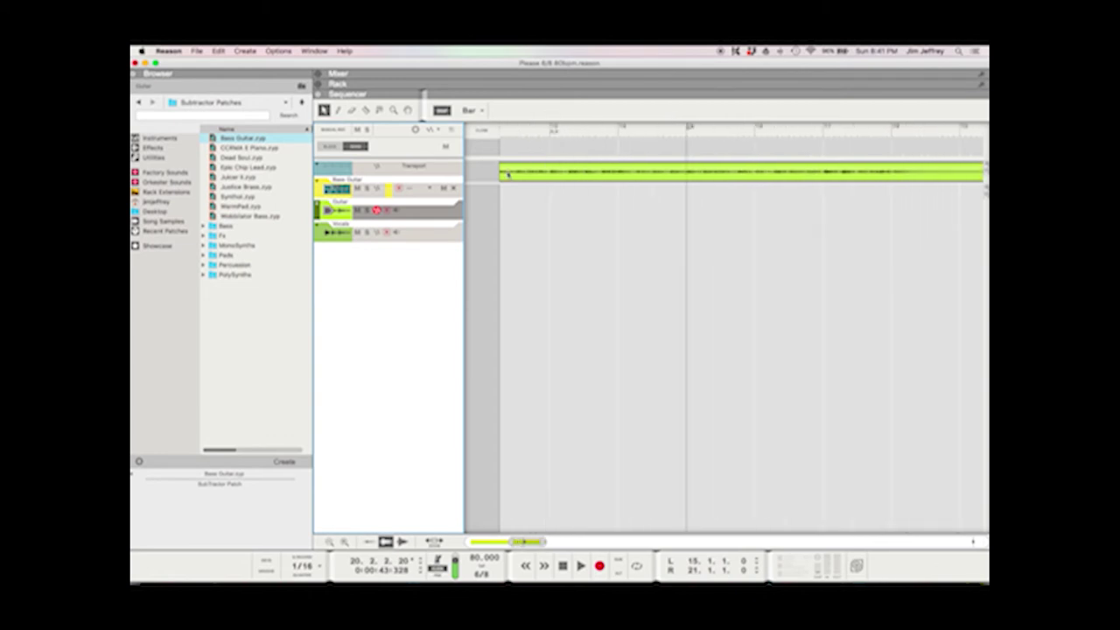
scroll(509, 175, "up", 2)
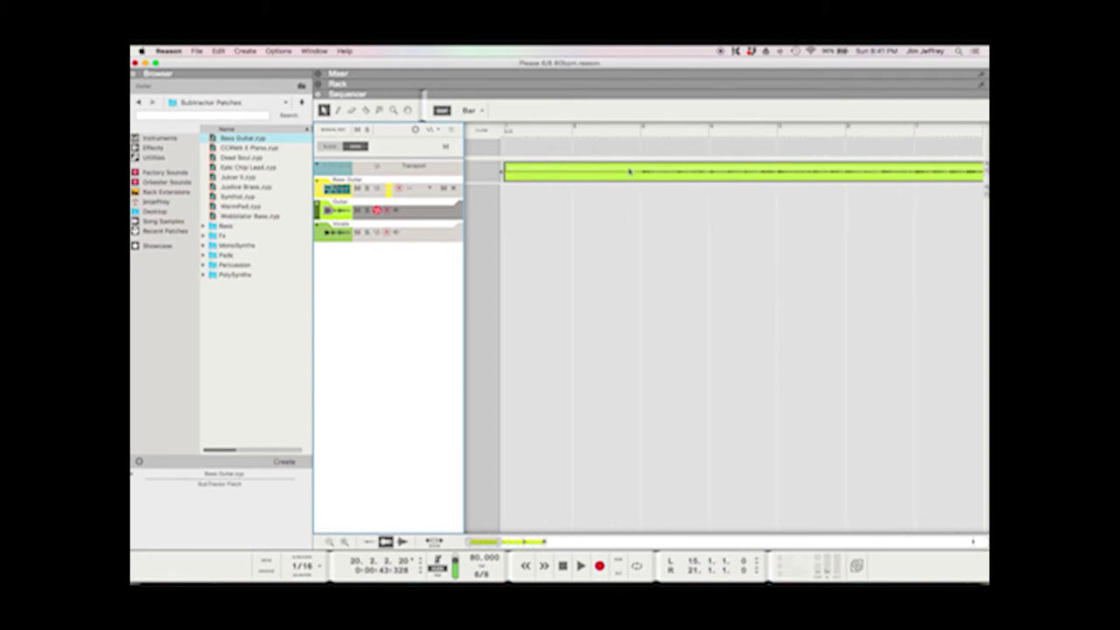
left_click(584, 136)
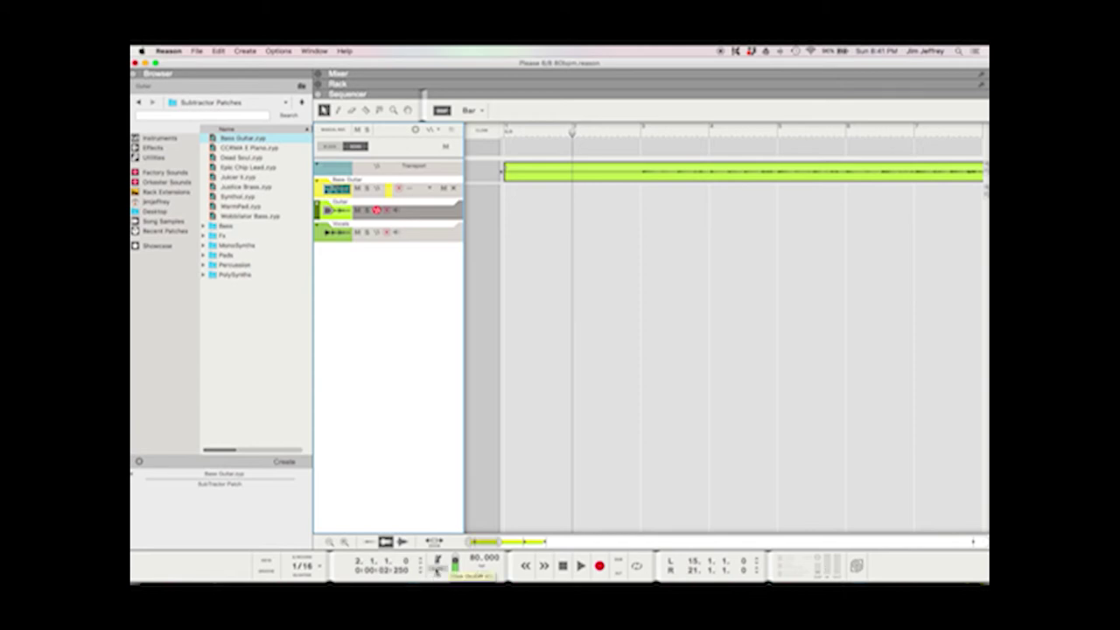
key("space")
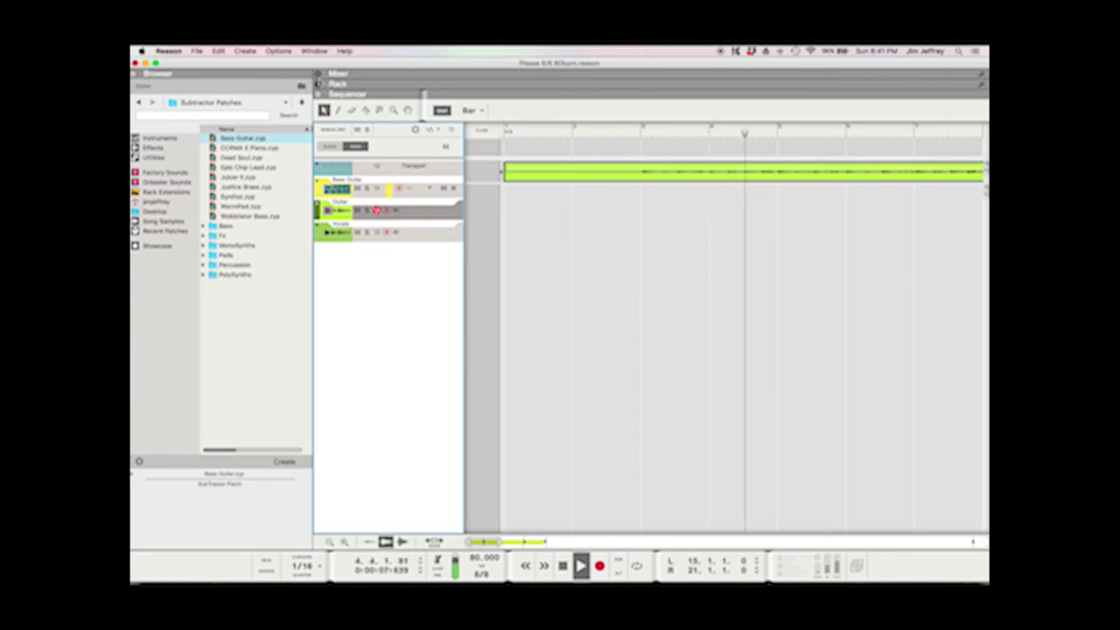
key("F5")
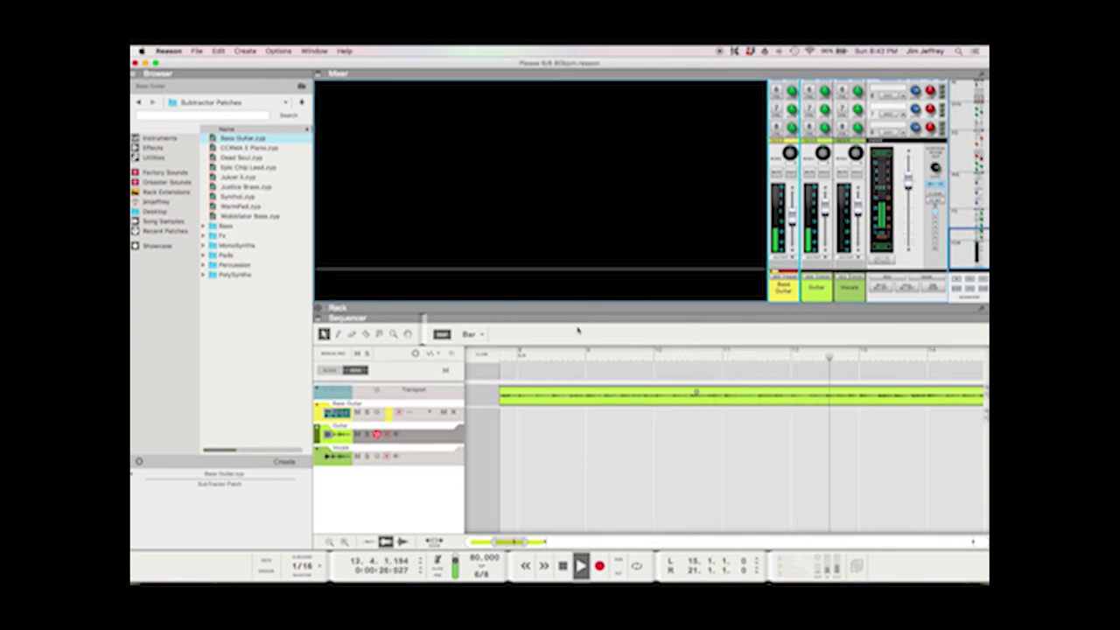
key("space")
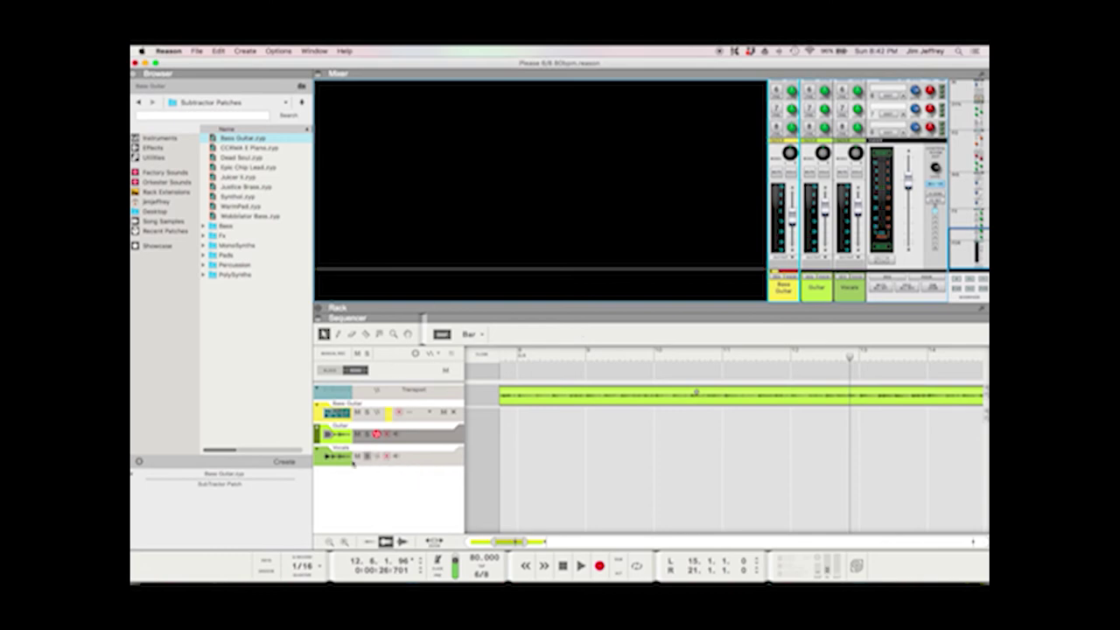
- Select the Vocals track, check its audio input choices, and place the playhead at the start of bar 1
left_click(414, 461)
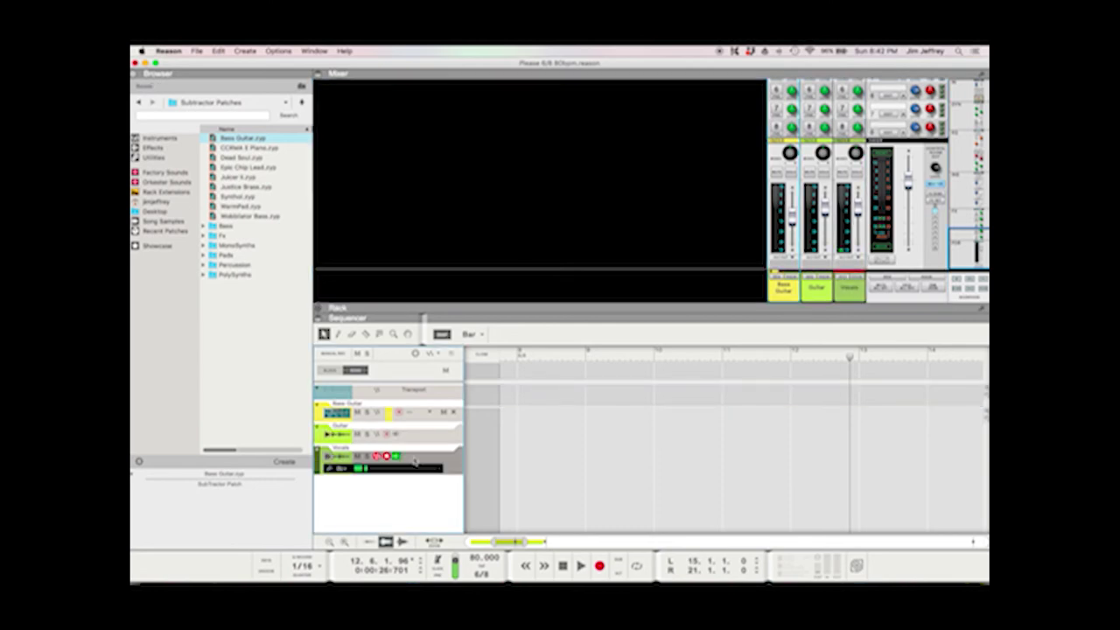
left_click(346, 469)
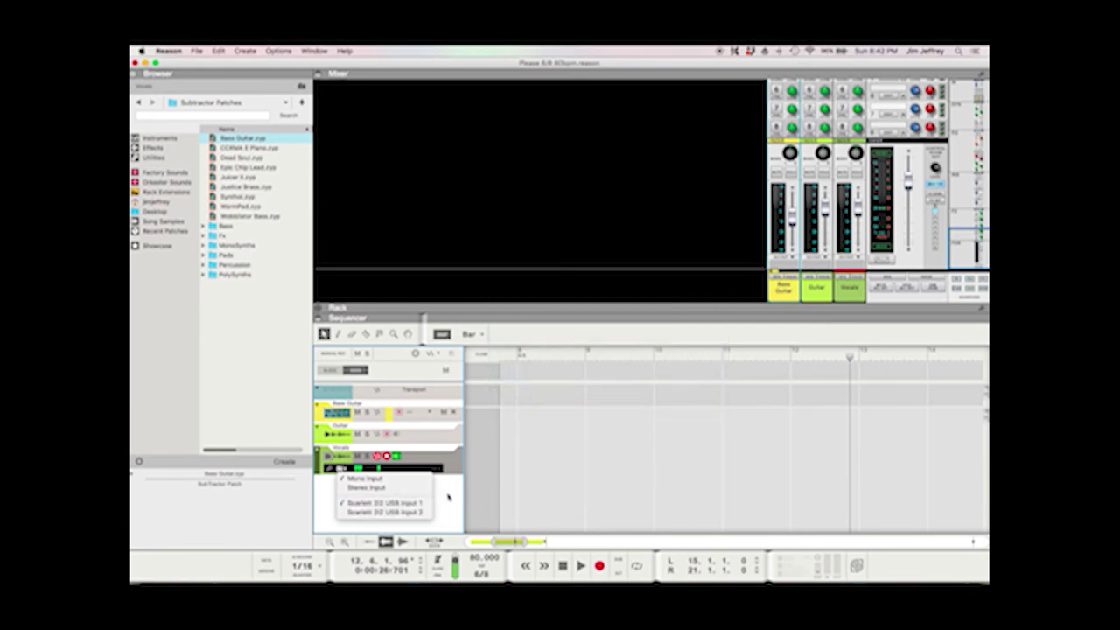
left_click(448, 497)
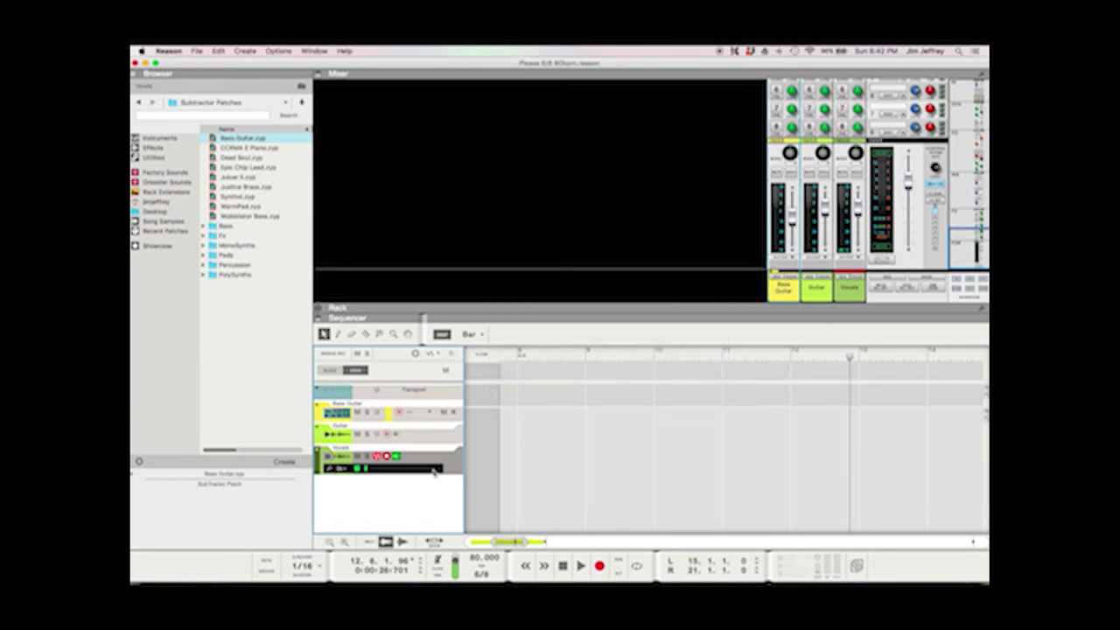
scroll(550, 358, "up", 2)
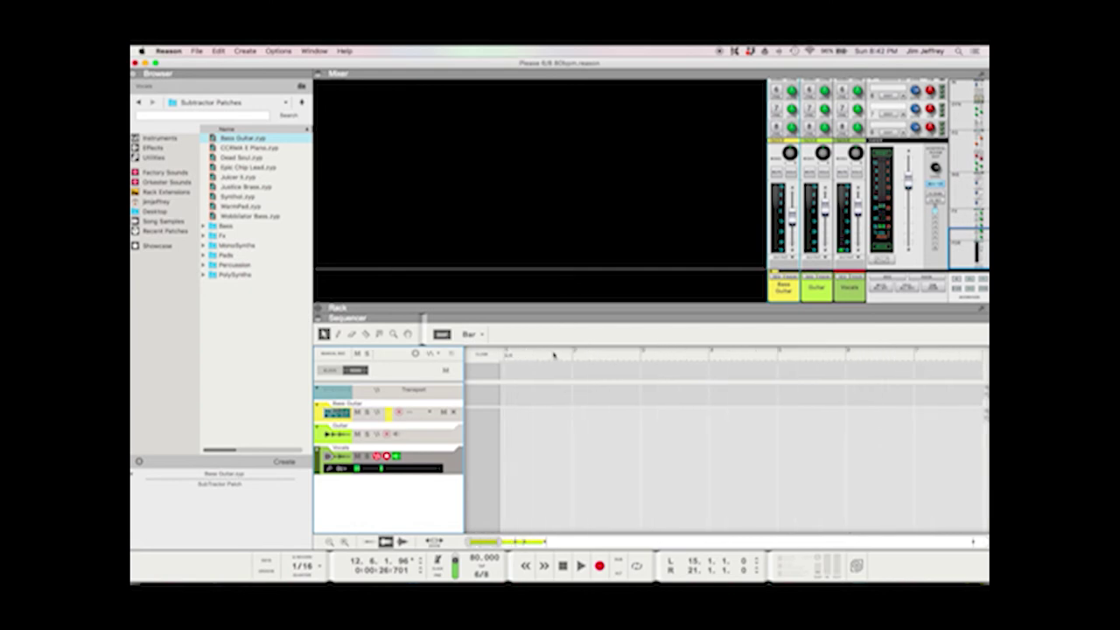
left_click(506, 356)
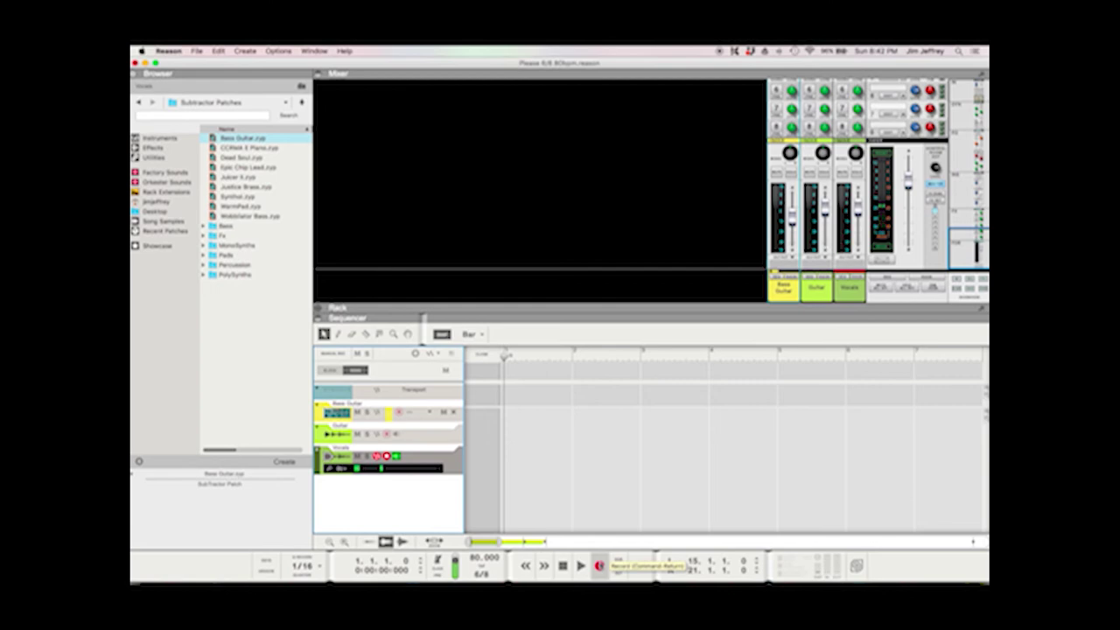
left_click(600, 566)
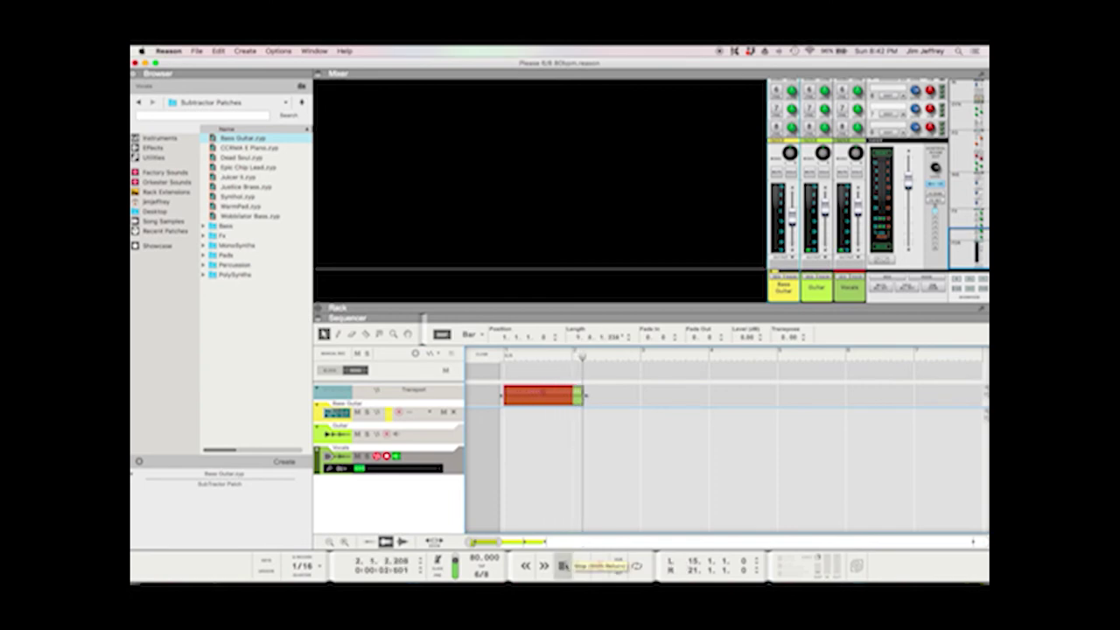
left_click(562, 566)
key("super+z")
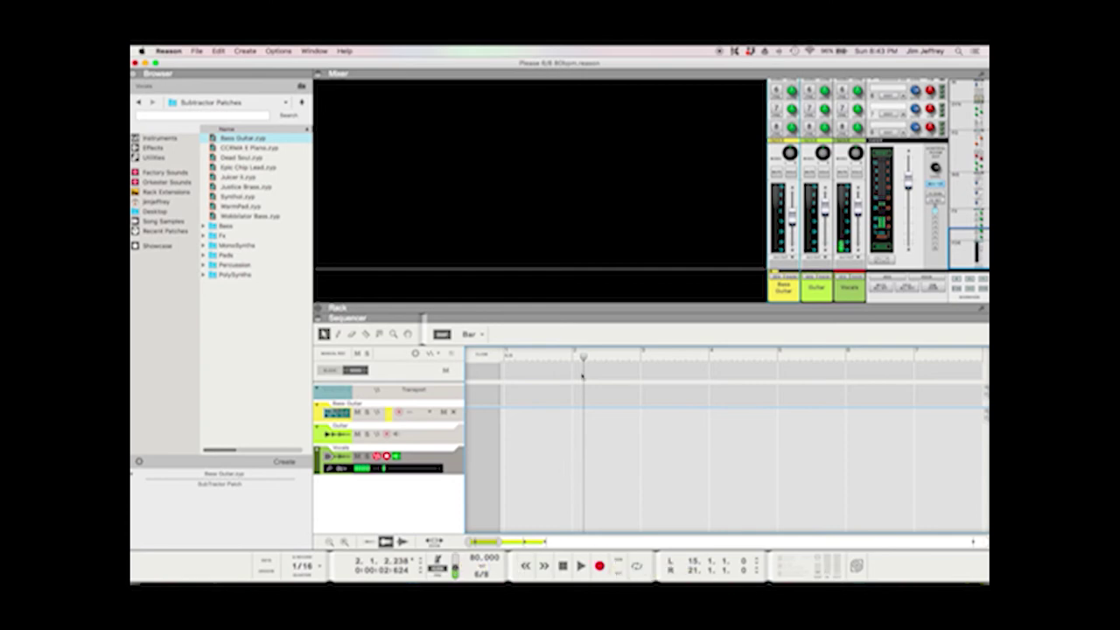
- Record a vocal take with the click on from bar 1 to just past bar 20, adjusting the Guitar channel's level fader during recording
left_click_drag(585, 358, 504, 362)
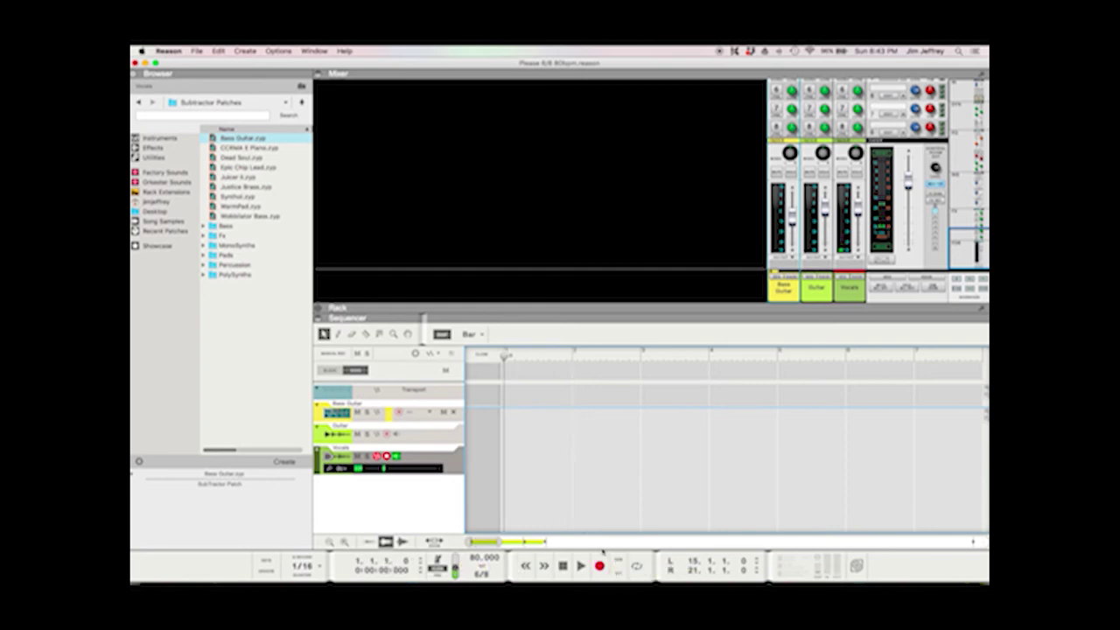
left_click(599, 565)
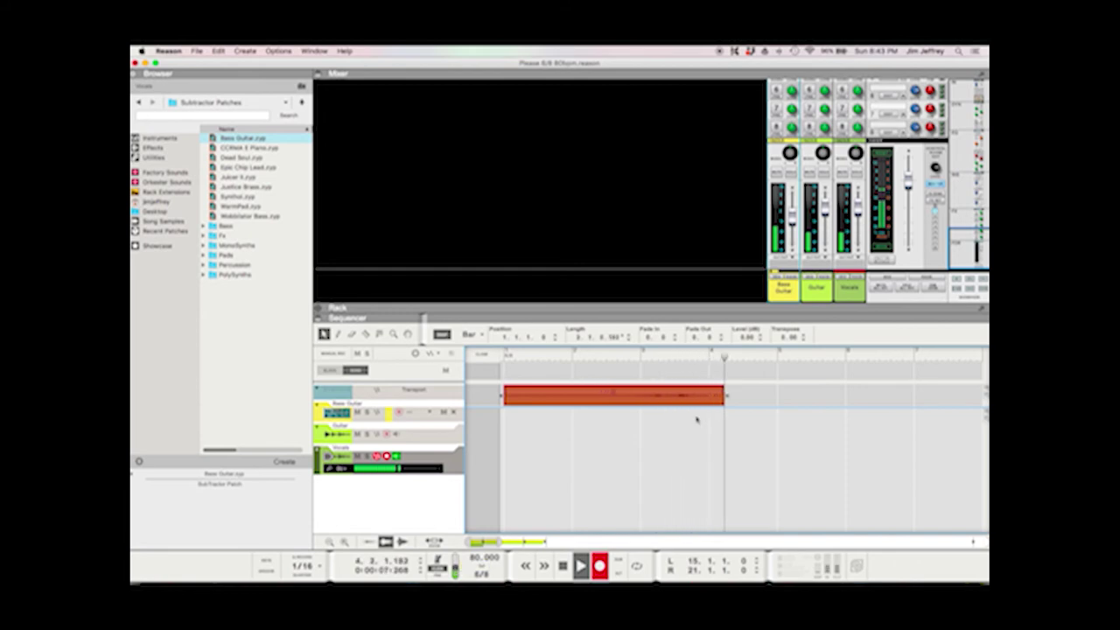
left_click(824, 211)
left_click_drag(824, 211, 824, 210)
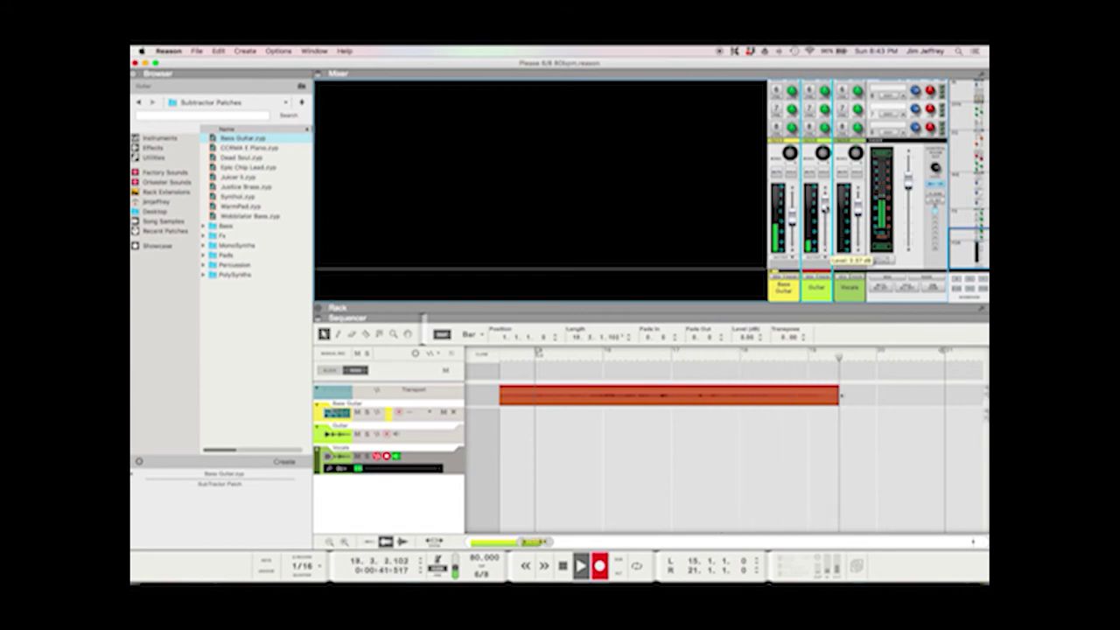
key("space")
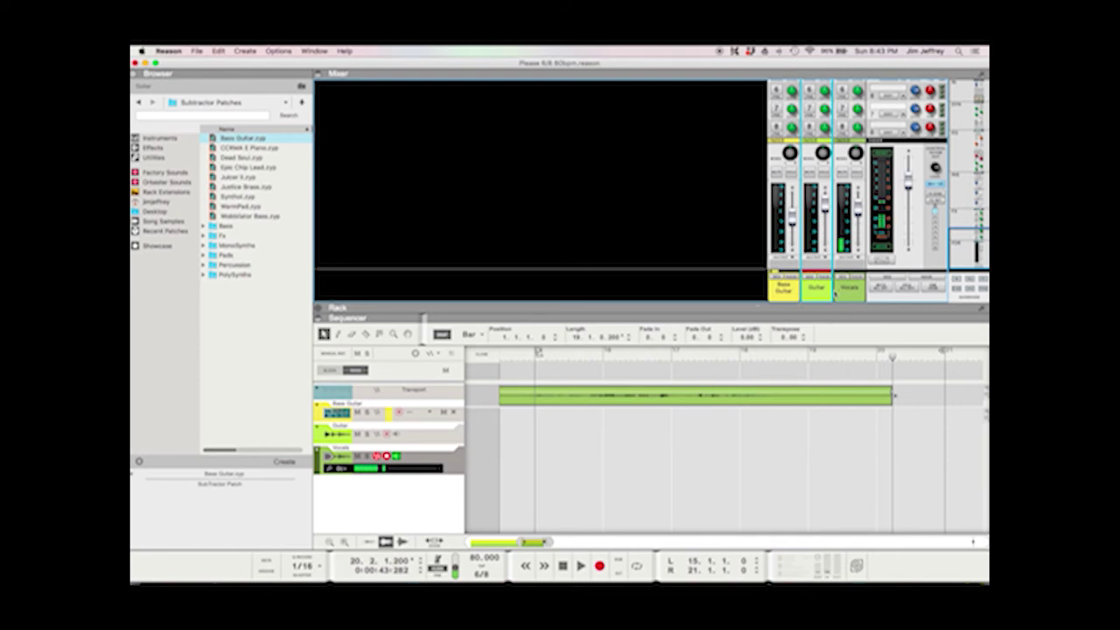
scroll(878, 175, "up", 10)
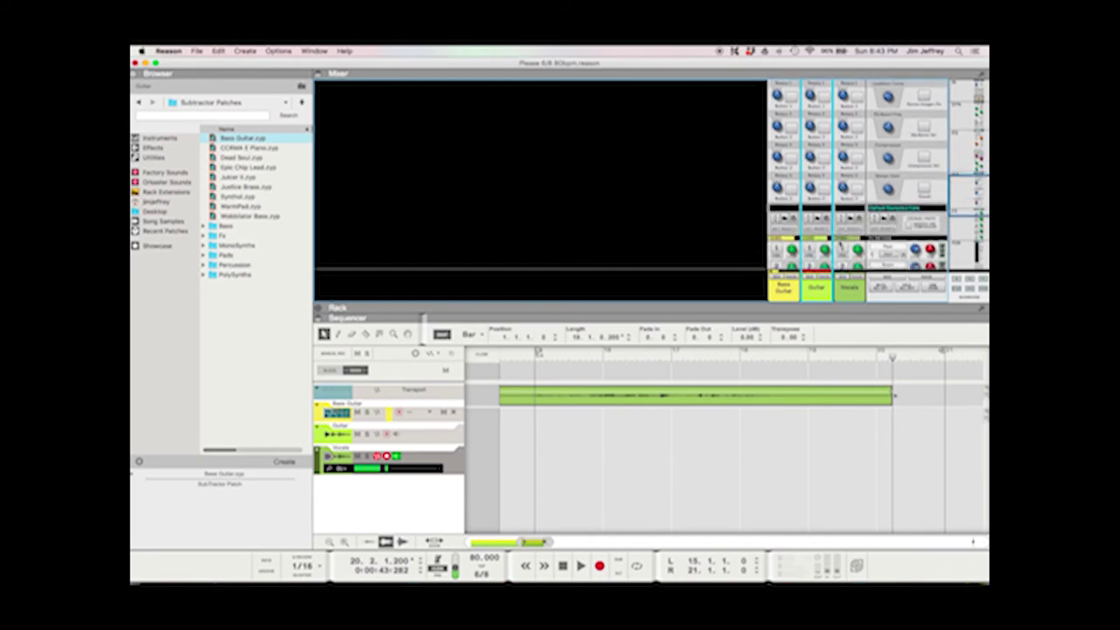
scroll(878, 175, "down", 5)
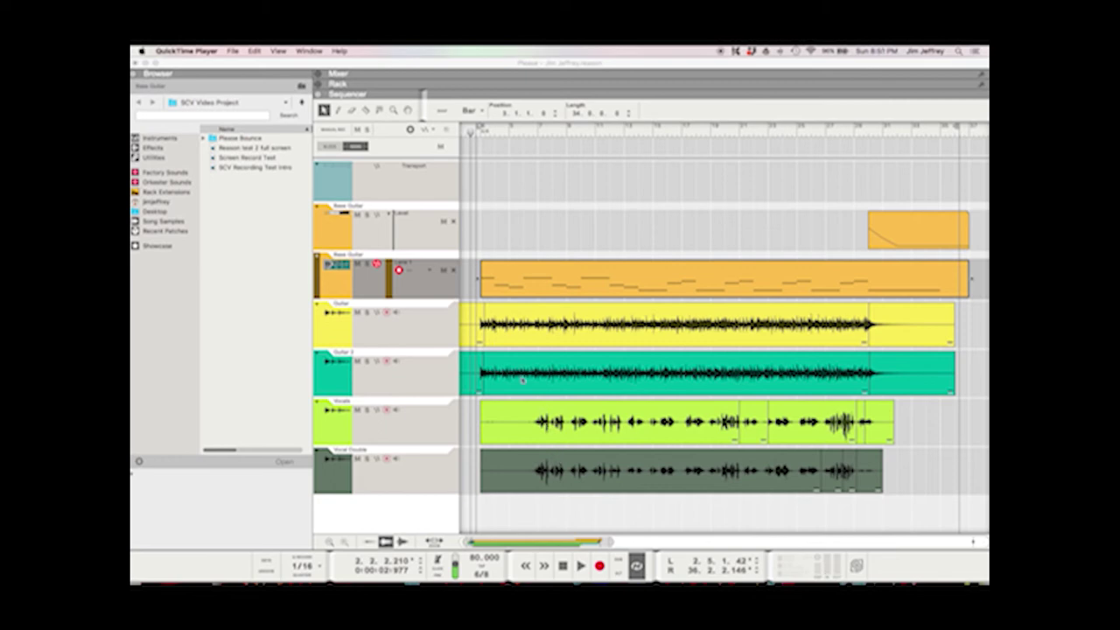
- View the notes inside the Bass Guitar clip in the finished song, and return to the full track arrangement
left_click(541, 291)
double_click(541, 291)
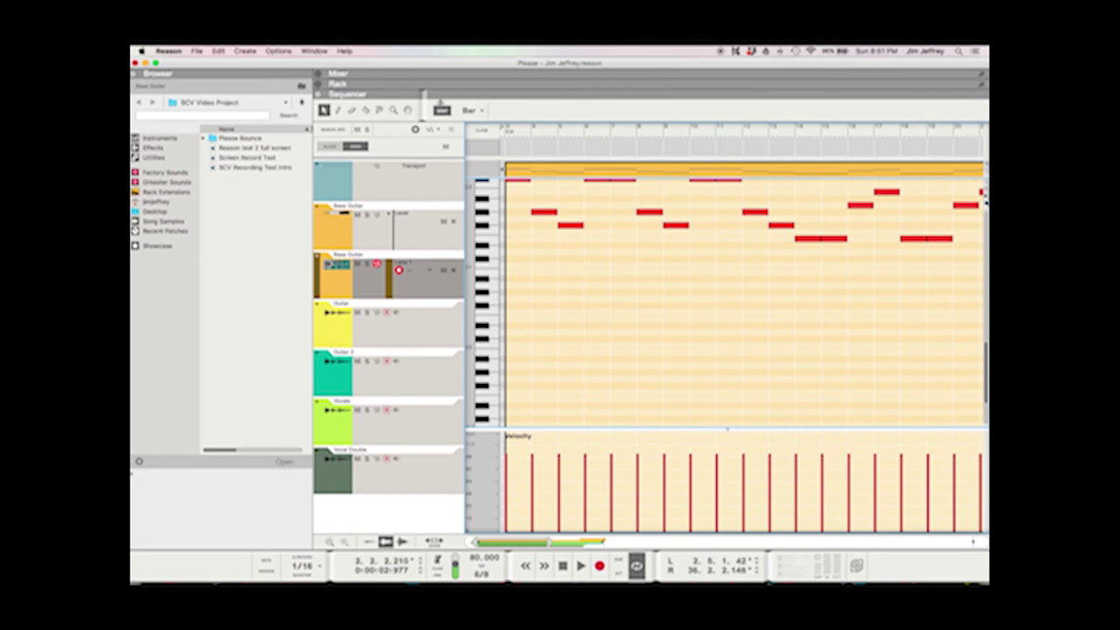
key("super+e")
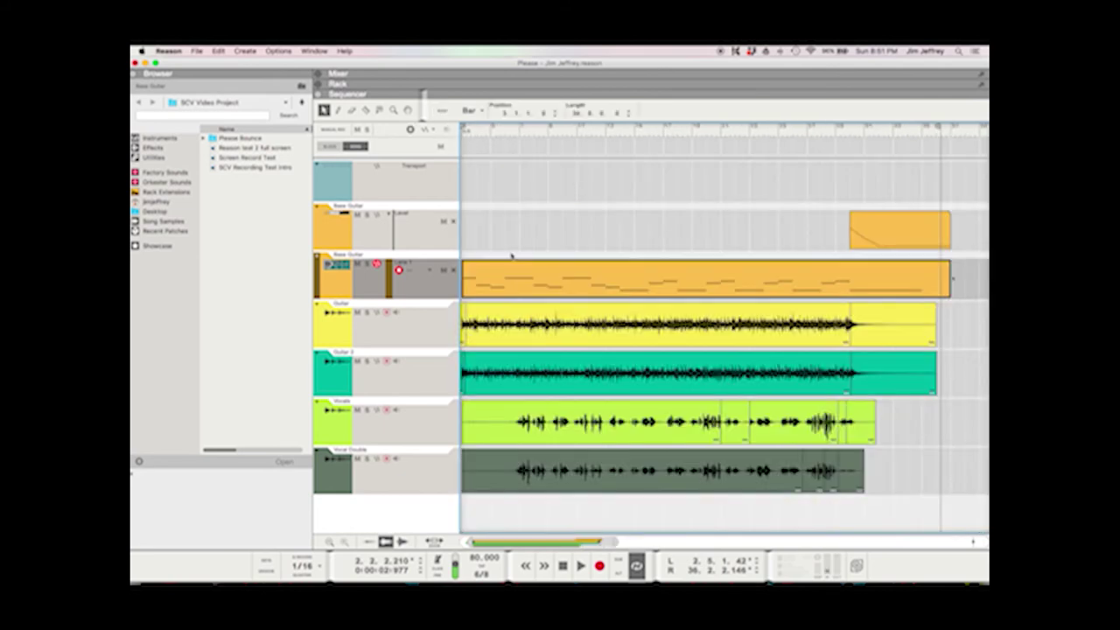
scroll(533, 325, "left", 2)
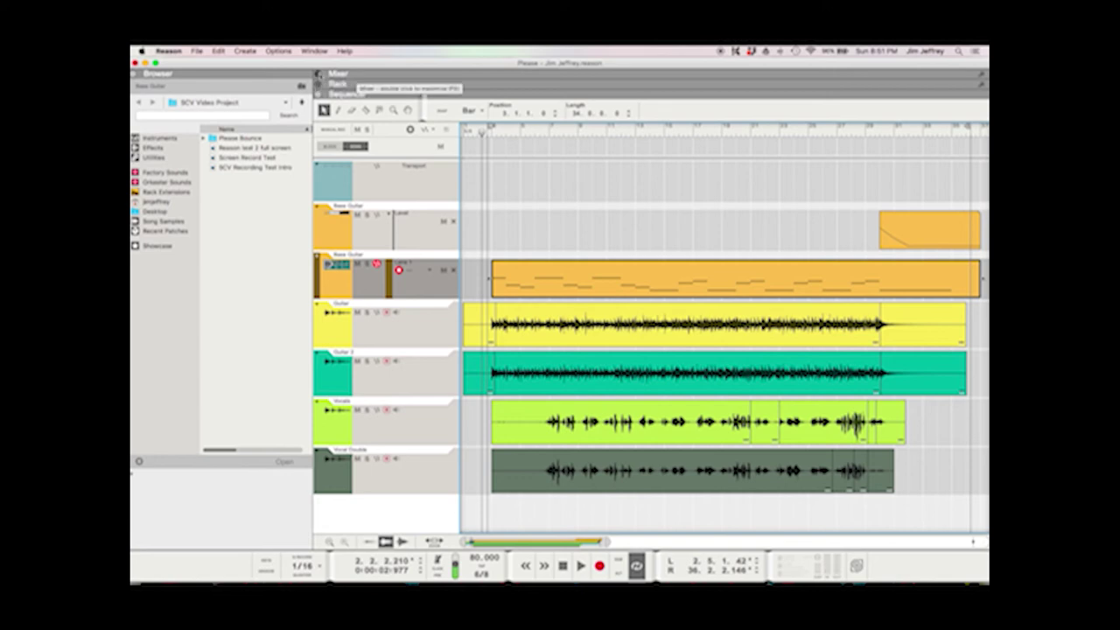
- Show the mixer with the sequencer collapsed, and examine the channel strips from the EQ and insert sections down to the faders
left_click(317, 74)
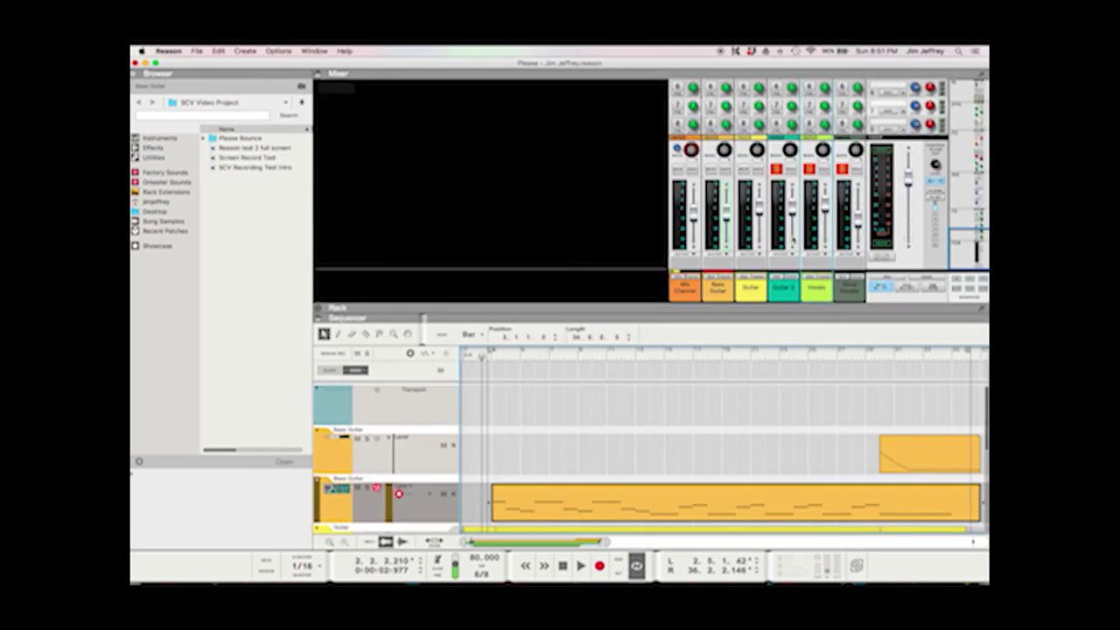
scroll(589, 270, "down", 5)
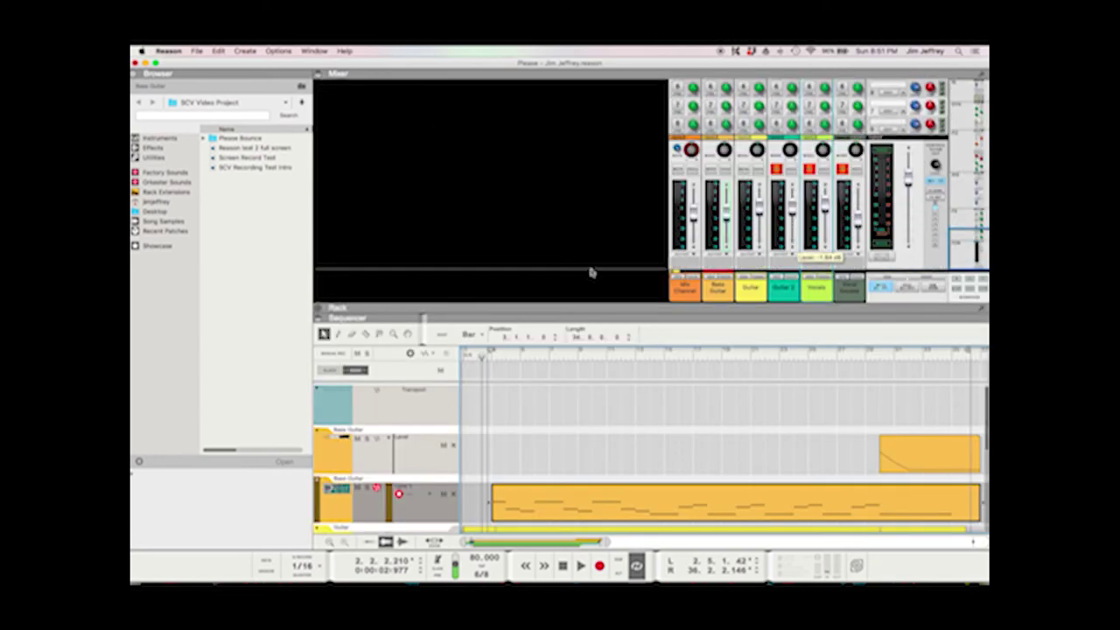
left_click(320, 319)
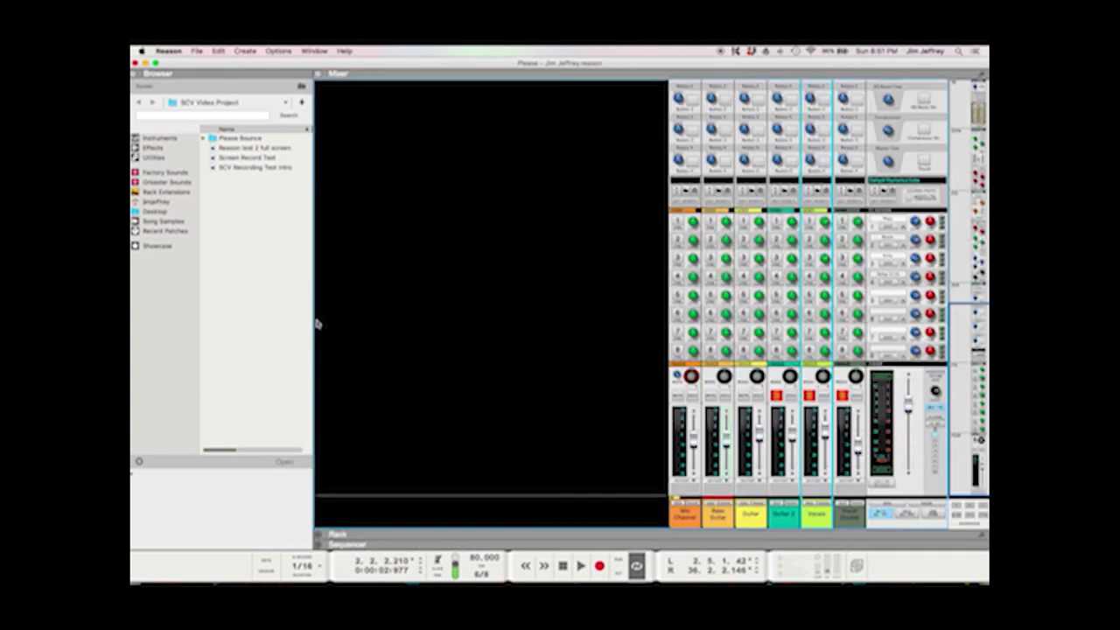
scroll(735, 383, "up", 10)
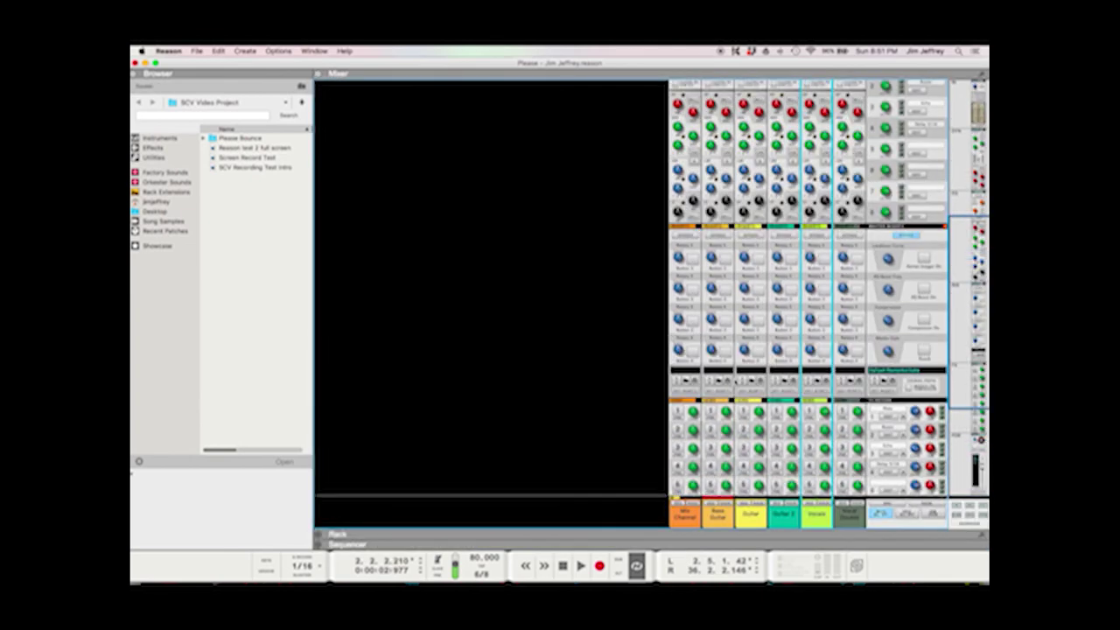
scroll(734, 383, "down", 10)
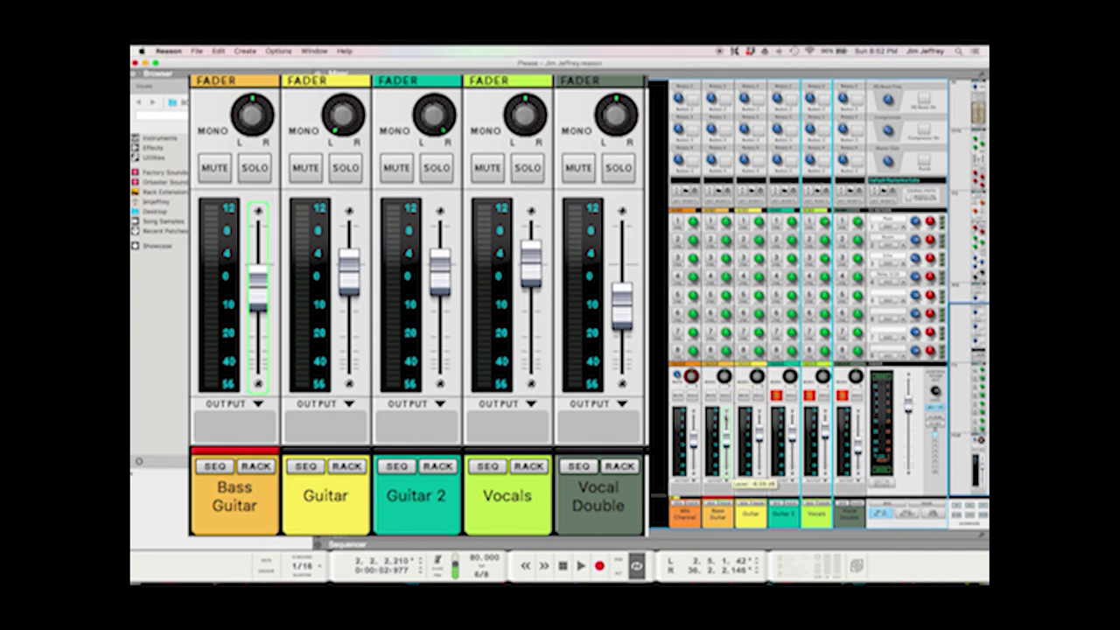
- Play the song with the Bass Guitar channel soloed, adjust its level fader and pan knob, and clear the solo
key("space")
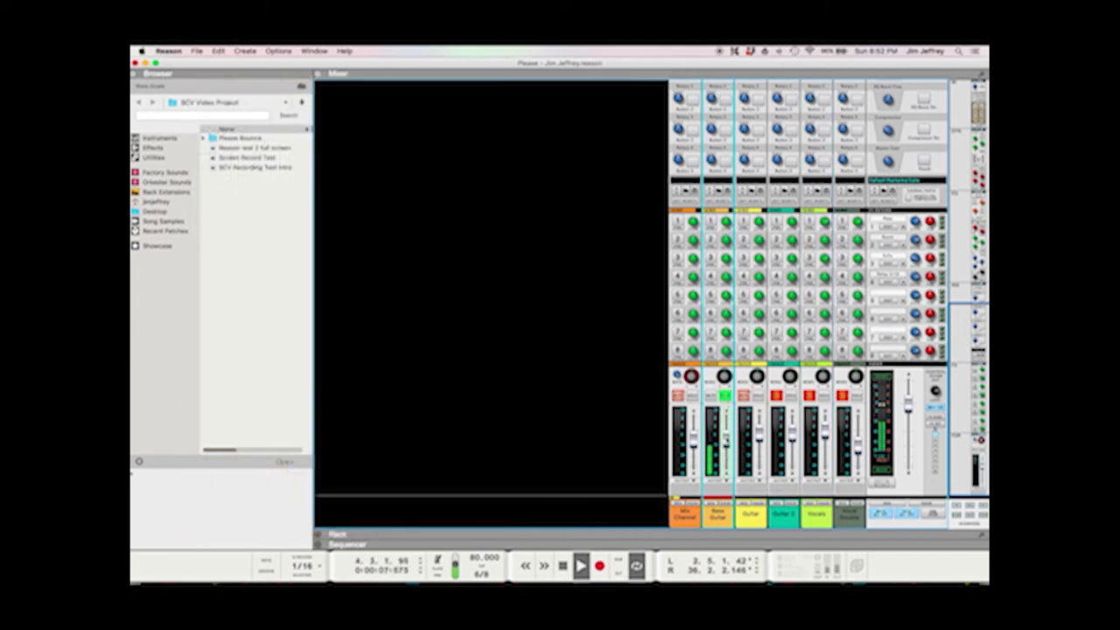
mouse_move(725, 442)
left_mouse_down()
mouse_move(725, 429)
mouse_move(725, 442)
left_mouse_up()
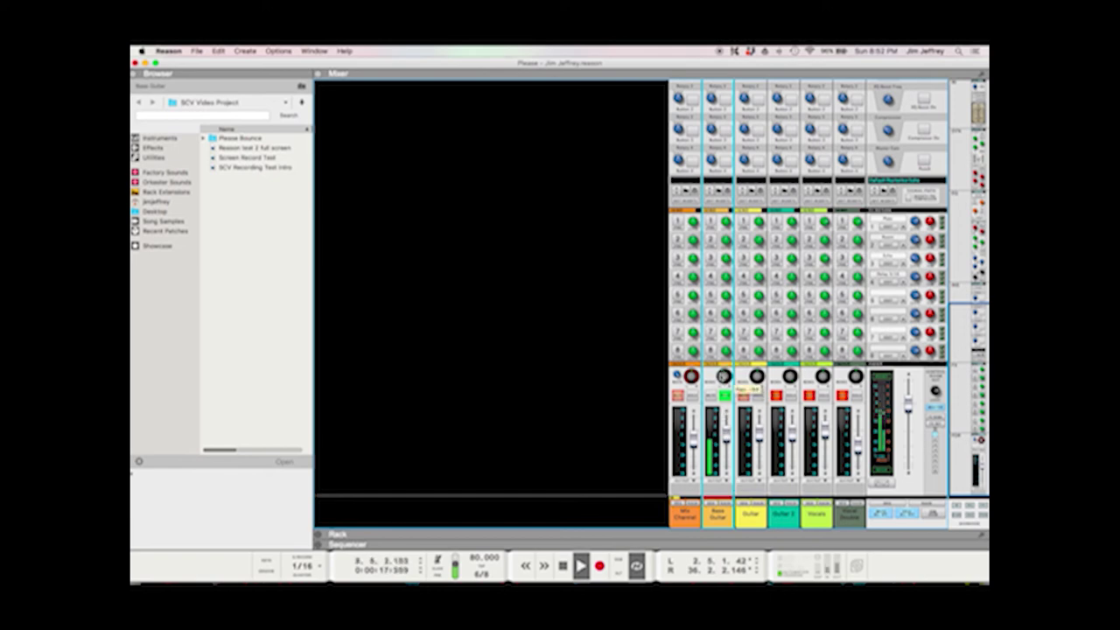
left_click_drag(724, 377, 723, 379)
left_click(724, 395)
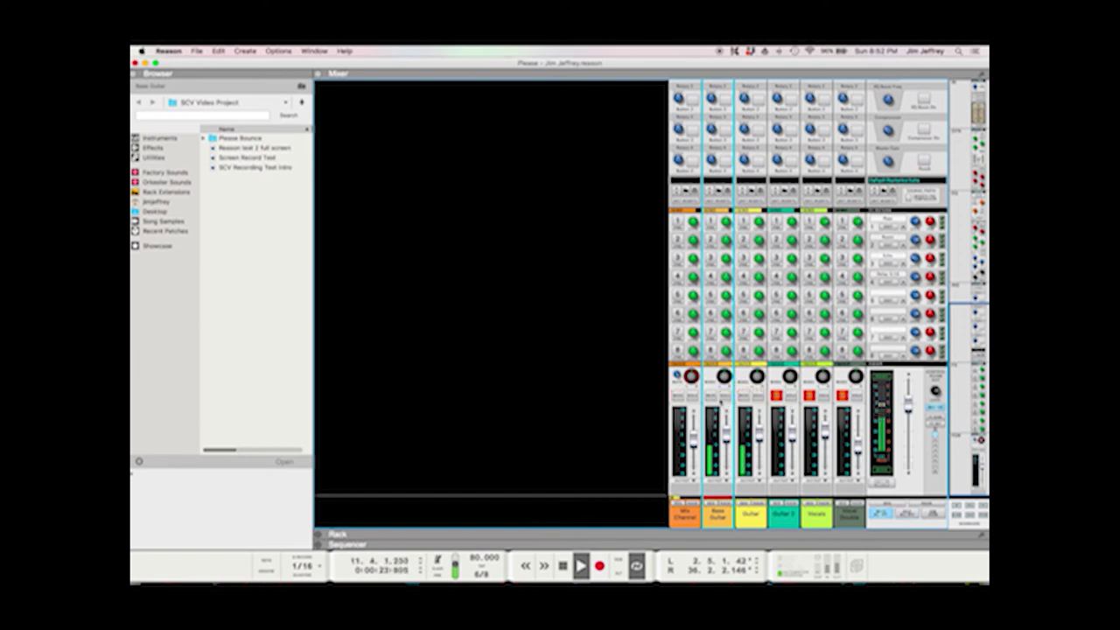
- Compare the mix with Bass Guitar muted and unmuted during playback, stop the song, and leave Bass Guitar muted
left_click(710, 396)
left_click(711, 396)
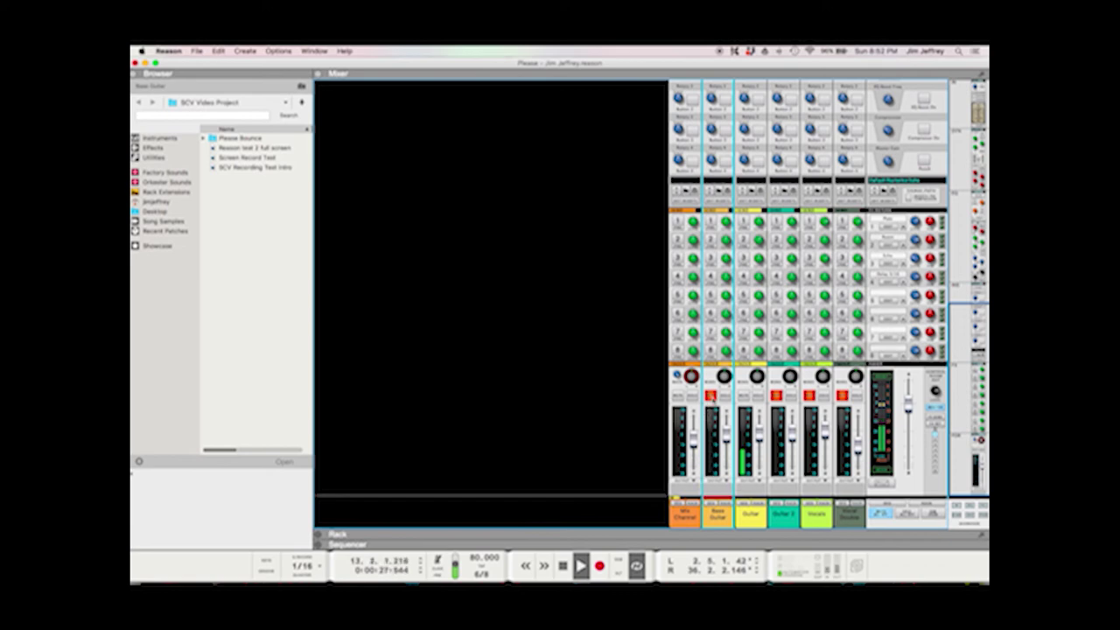
left_click(710, 395)
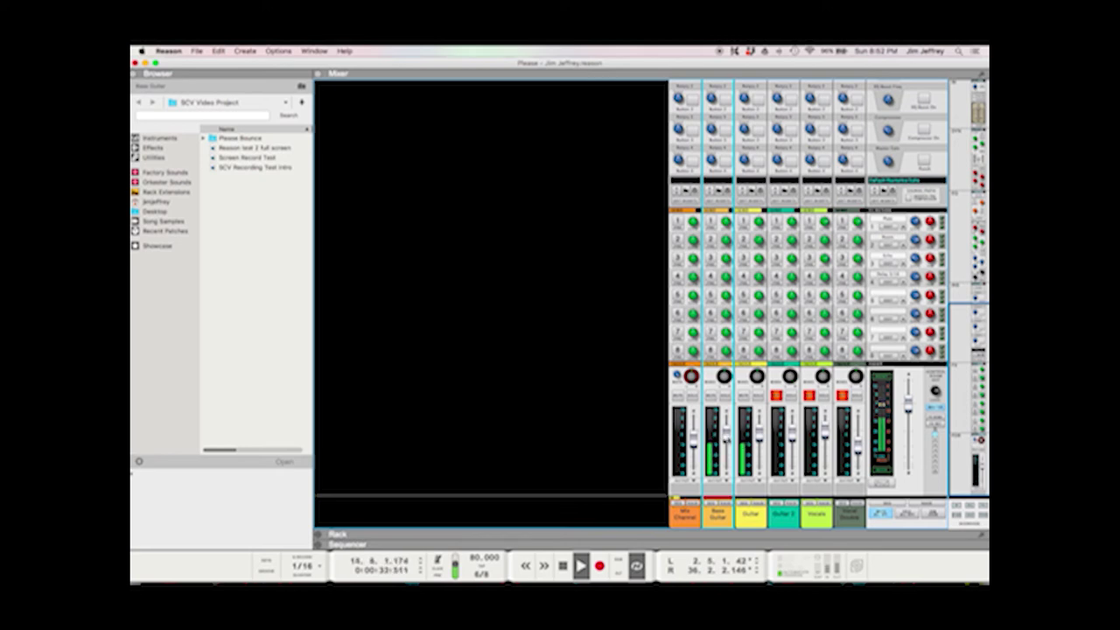
key("space")
left_click(711, 396)
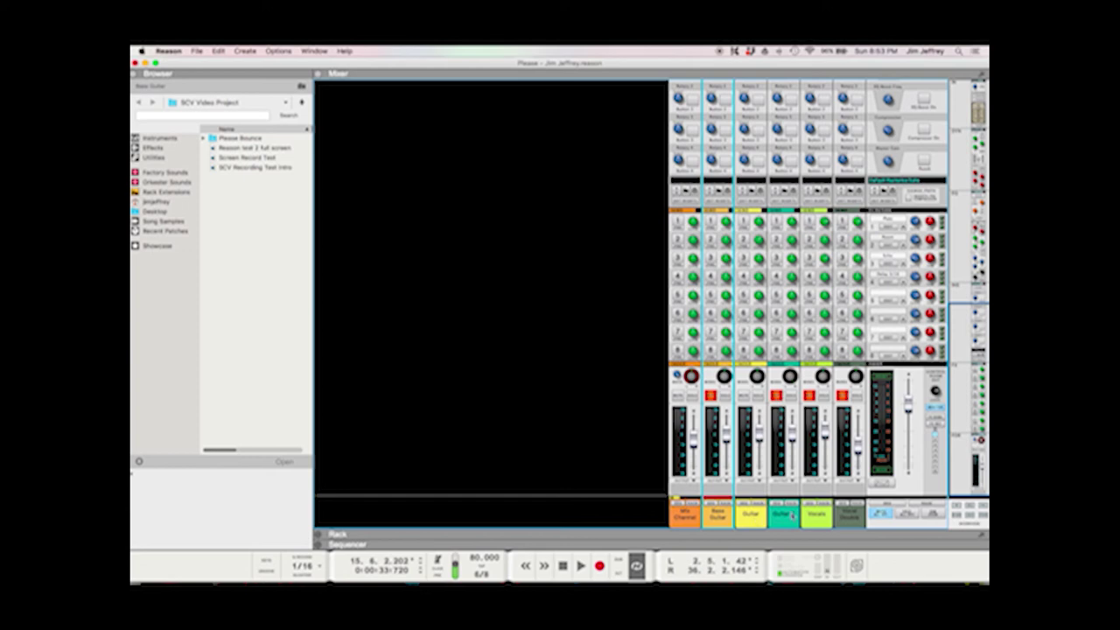
- Resume playback with Bass Guitar muted, unmute the Guitar 2 channel to hear both guitars together, and stop
key("space")
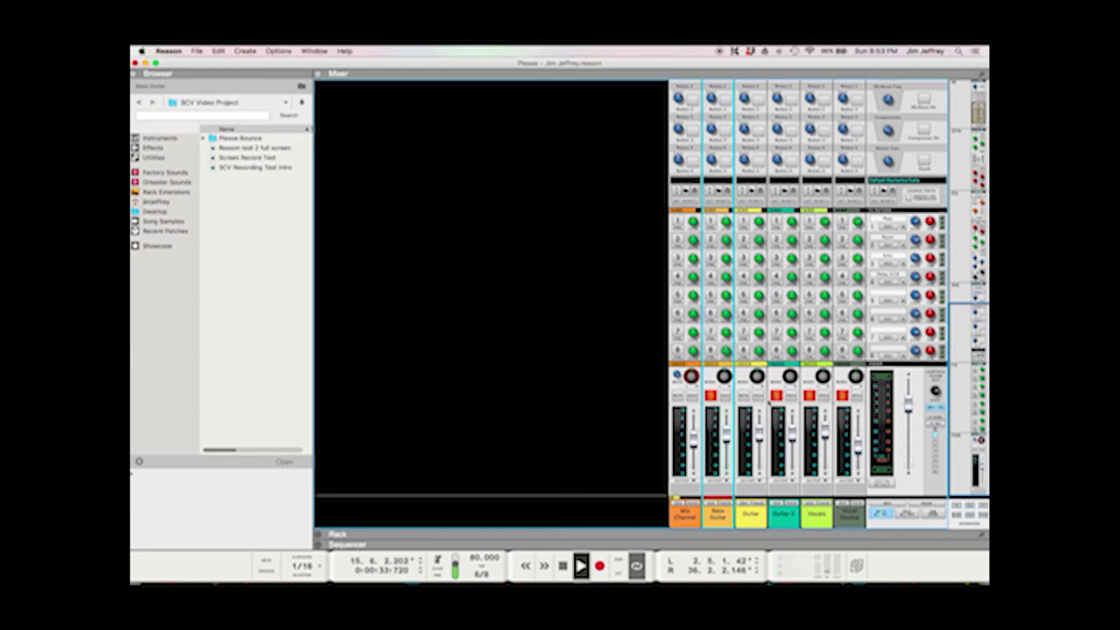
left_click(776, 397)
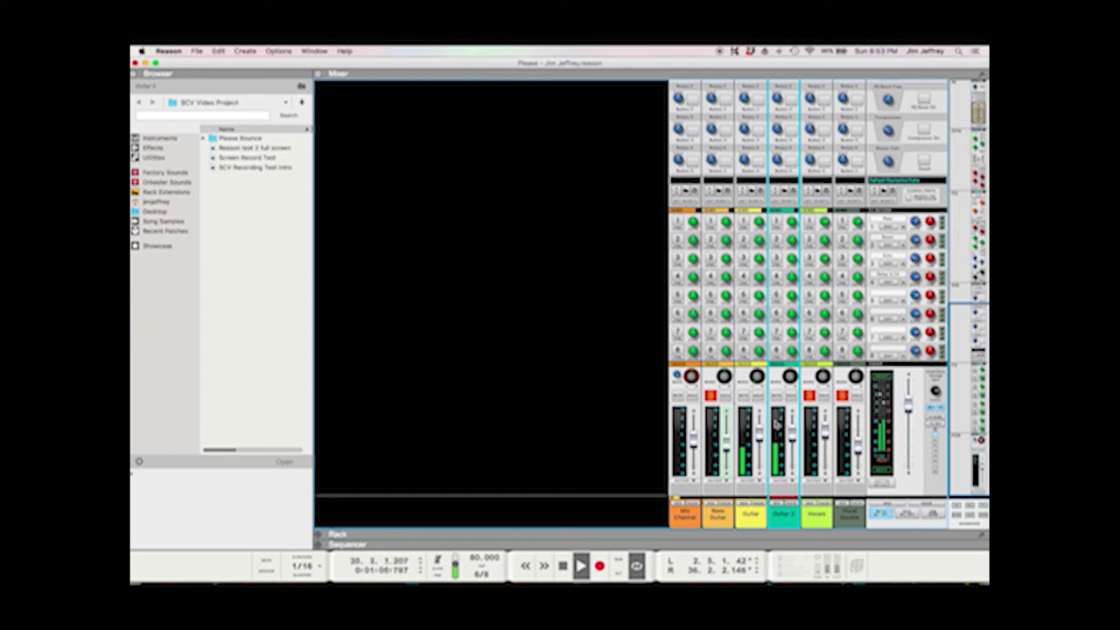
key("space")
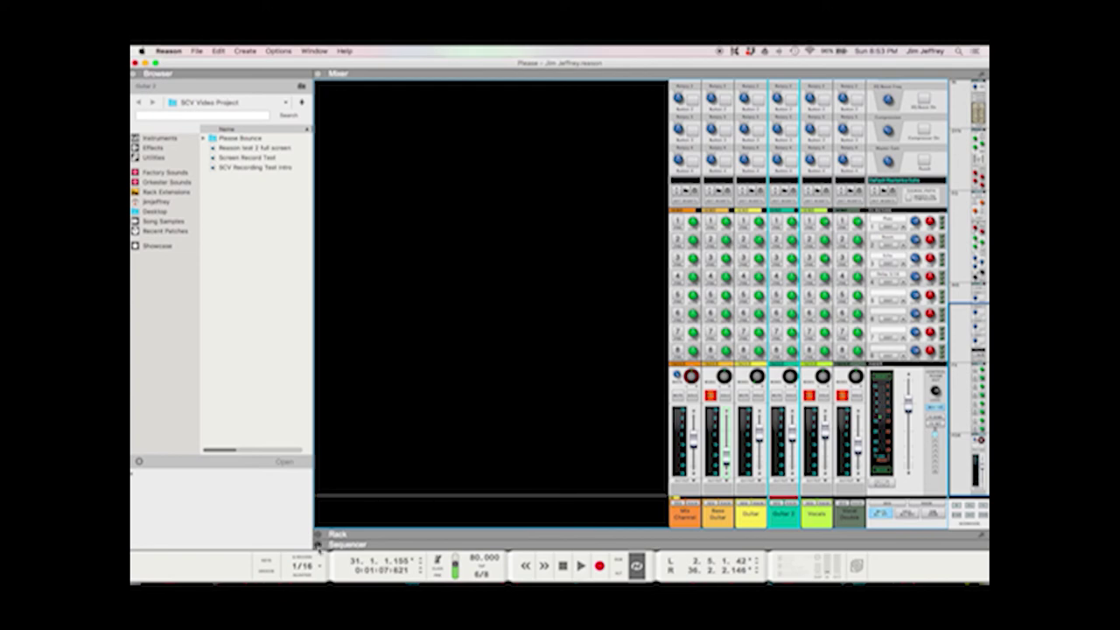
- Show the sequencer below the mixer and move the left loop locator to bar 7
key("F7")
scroll(700, 374, "down", 4)
mouse_move(491, 354)
left_mouse_down()
mouse_move(607, 358)
mouse_move(551, 358)
left_mouse_up()
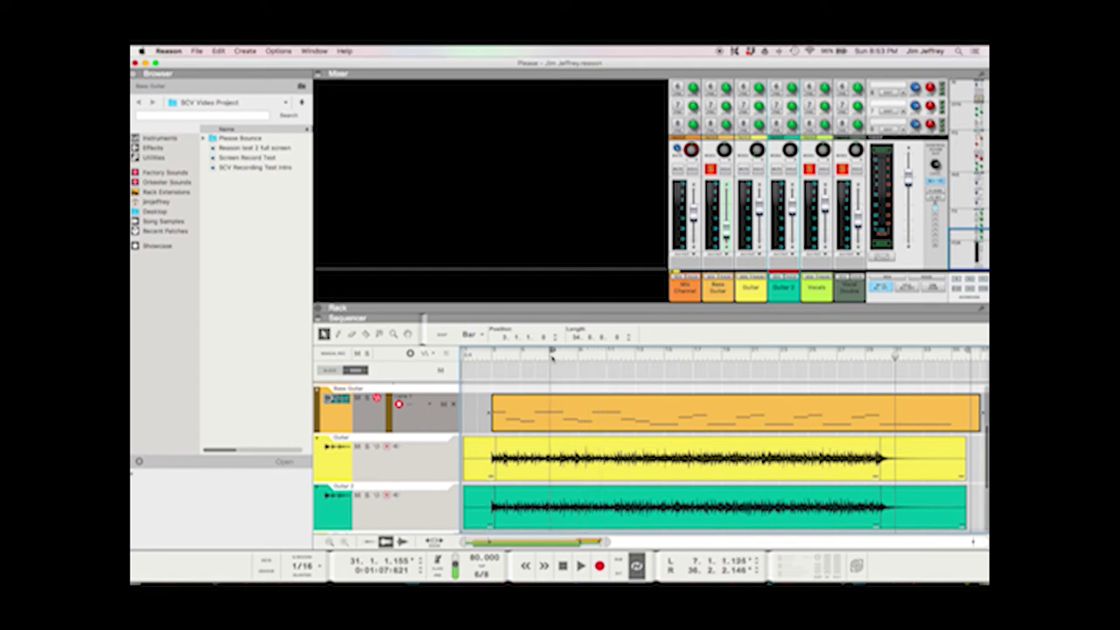
key("space")
key("space")
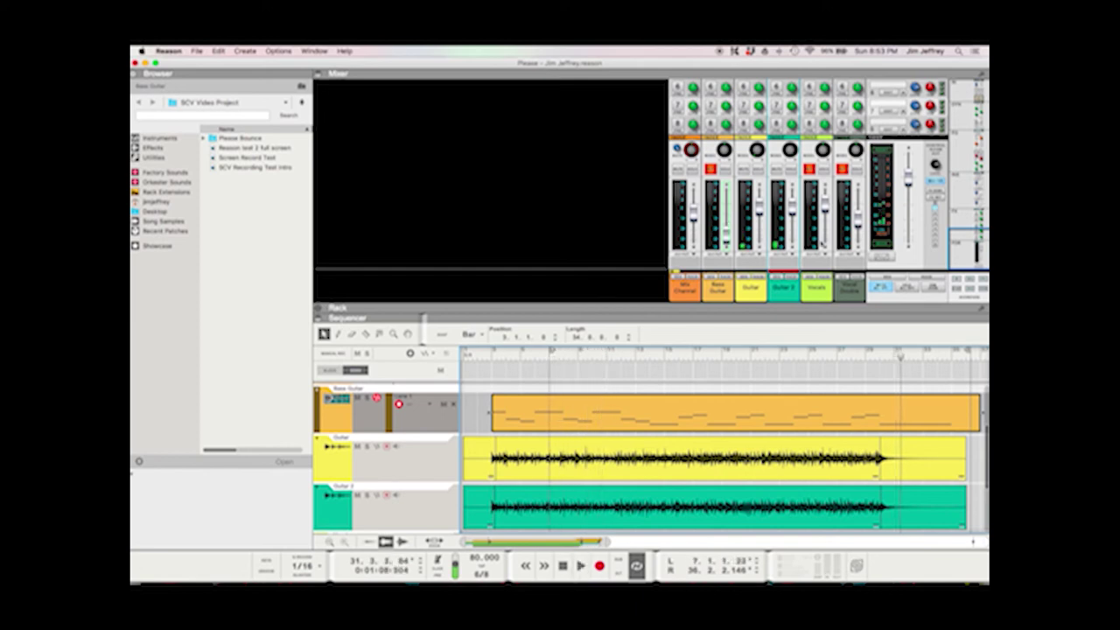
- Unmute Vocals, move the right loop locator to near the end of bar 29, and start playback from bar 6
left_click(807, 174)
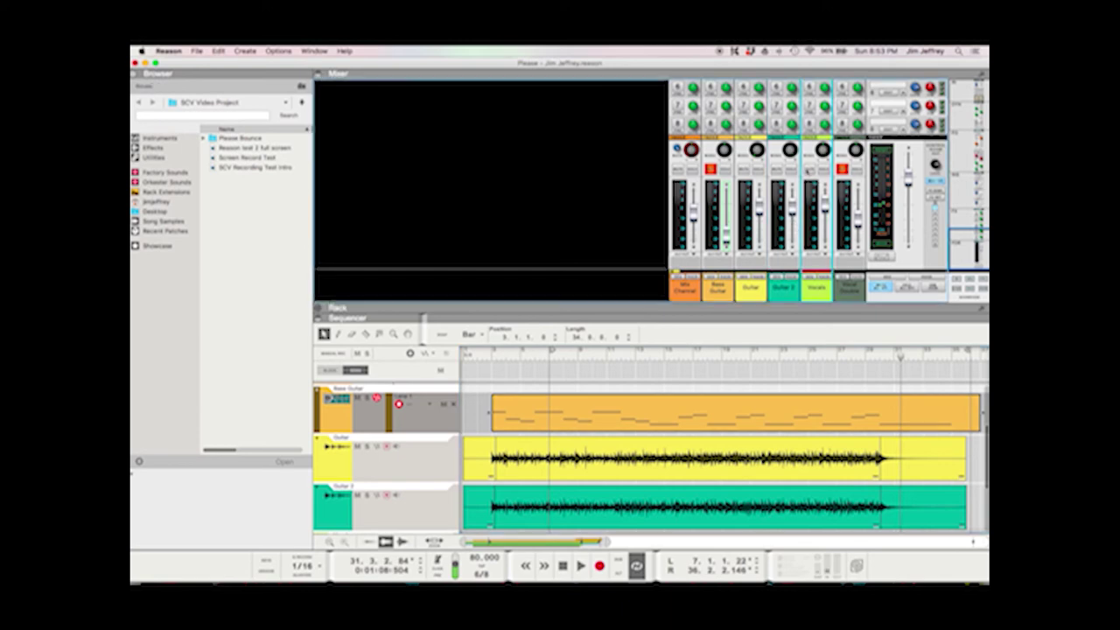
left_click(543, 357)
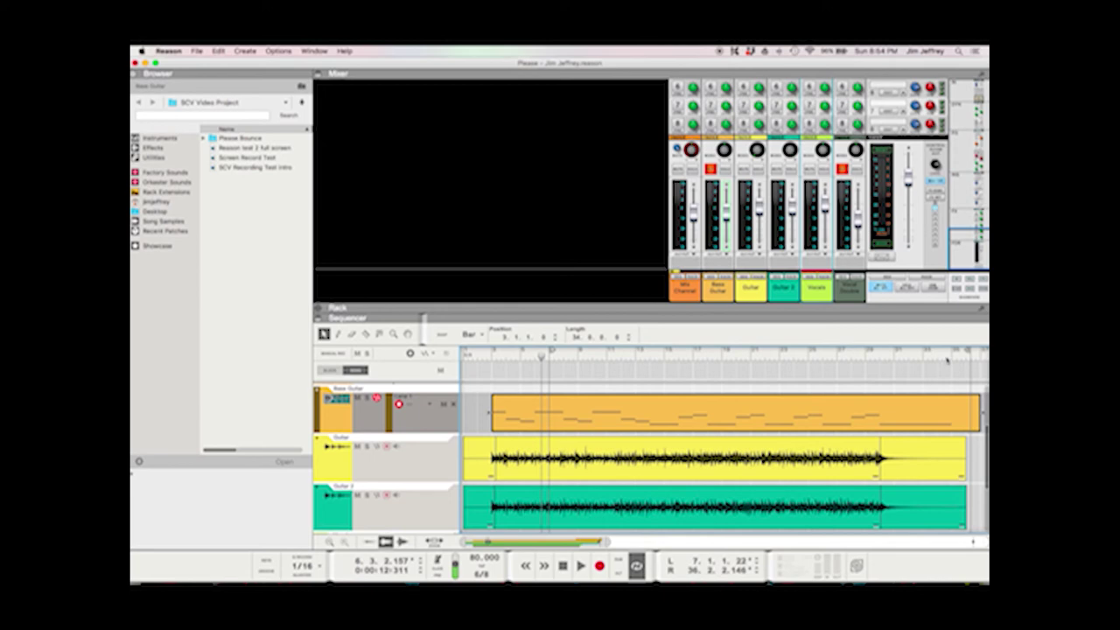
left_click_drag(968, 353, 874, 370)
key("space")
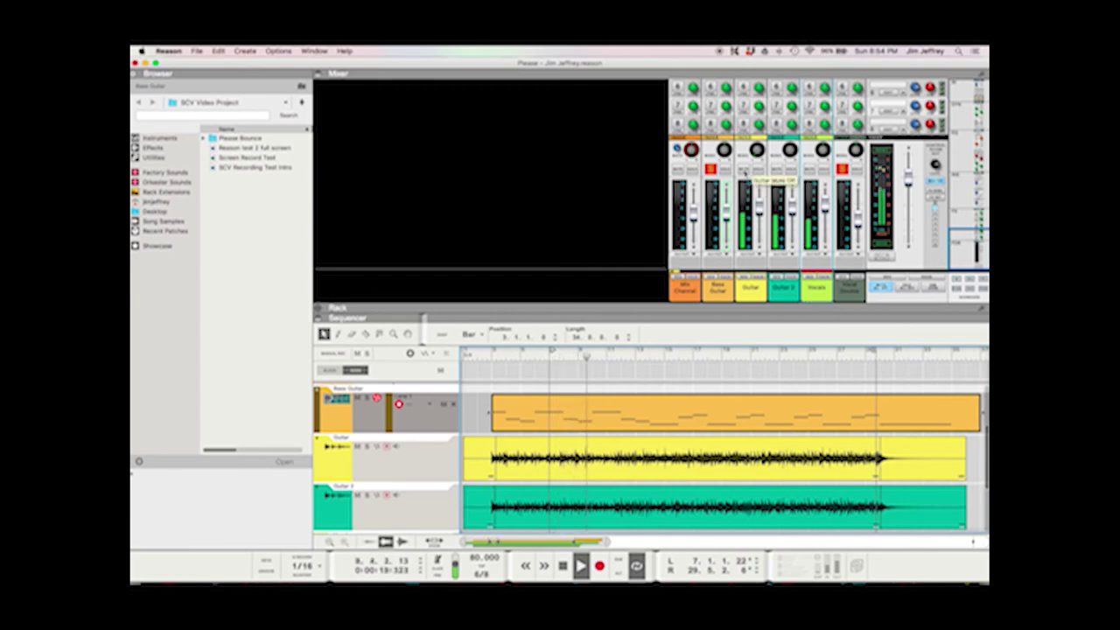
- Mute the Guitar and Guitar 2 channels while the loop plays, and adjust the Vocals level fader
left_click(776, 169)
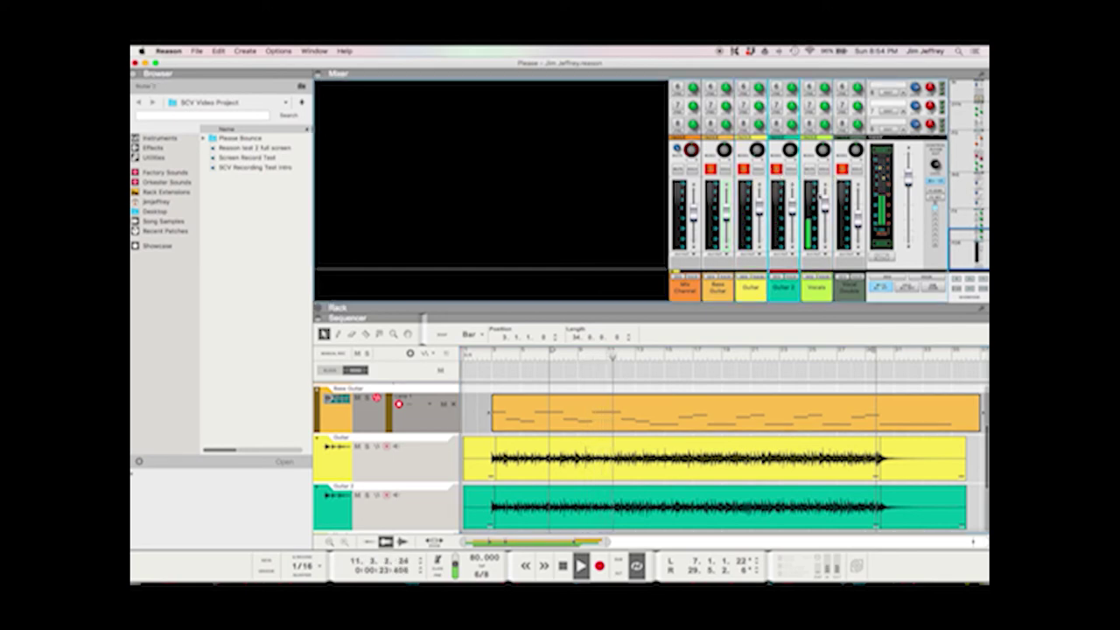
left_click_drag(823, 203, 824, 212)
mouse_move(823, 154)
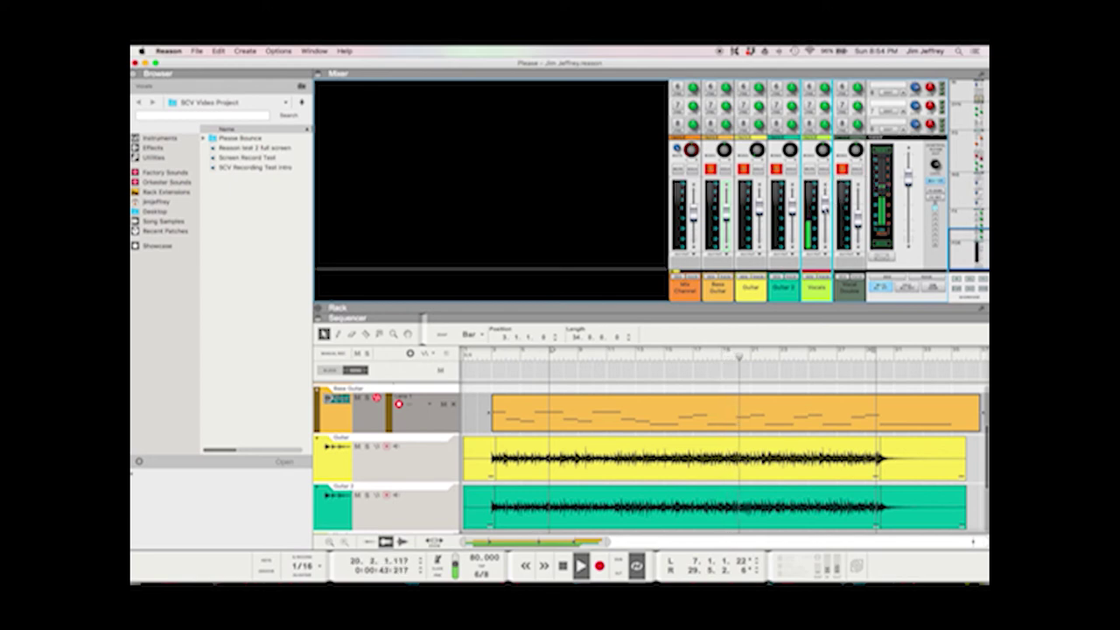
left_click(809, 169)
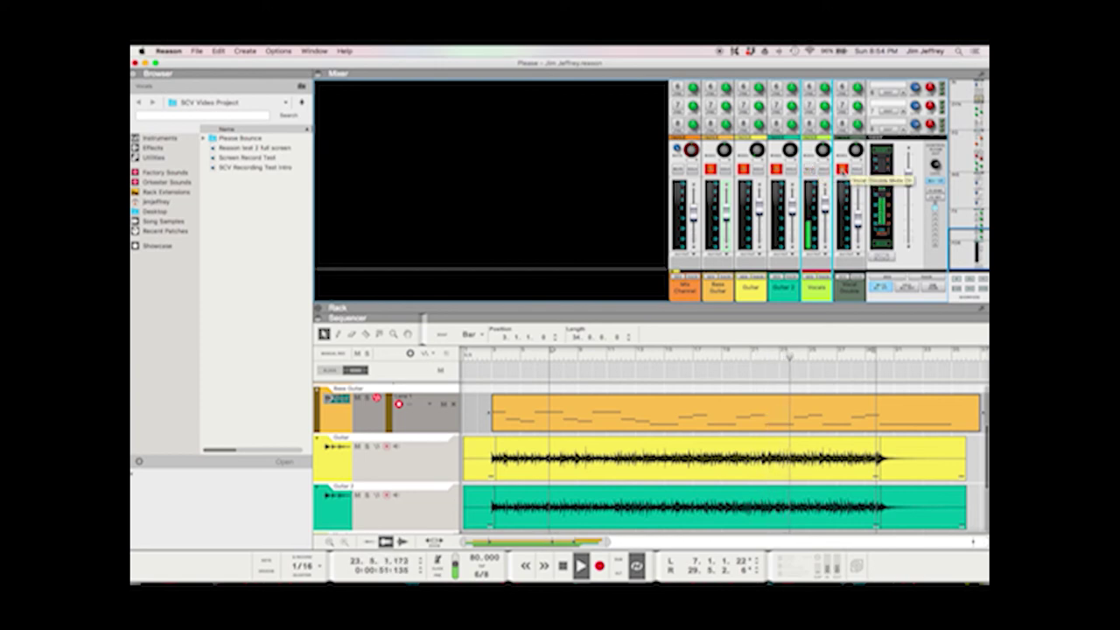
- Unmute Vocal Double, try its level at about -2.8 dB during playback, and lower the fader again beneath the main vocal
left_click(842, 170)
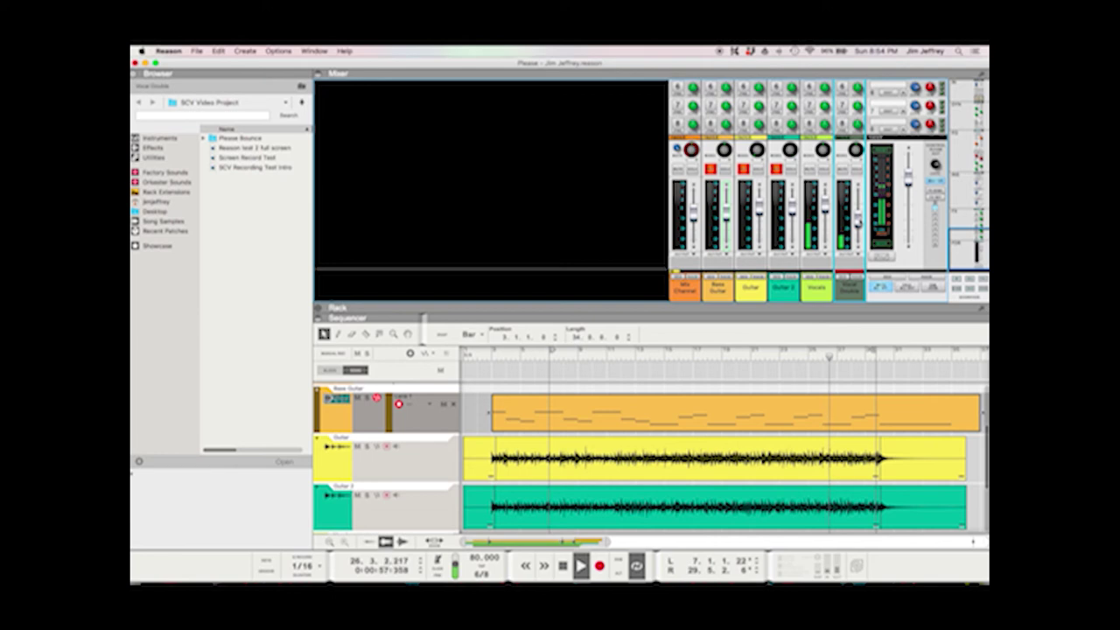
mouse_move(858, 224)
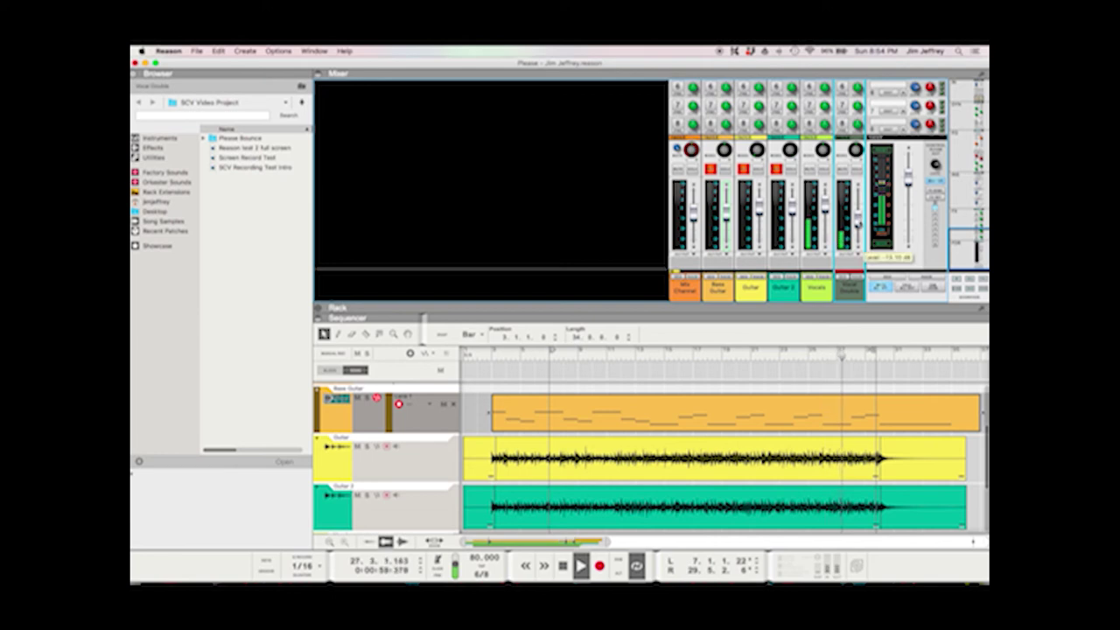
left_click_drag(859, 223, 859, 212)
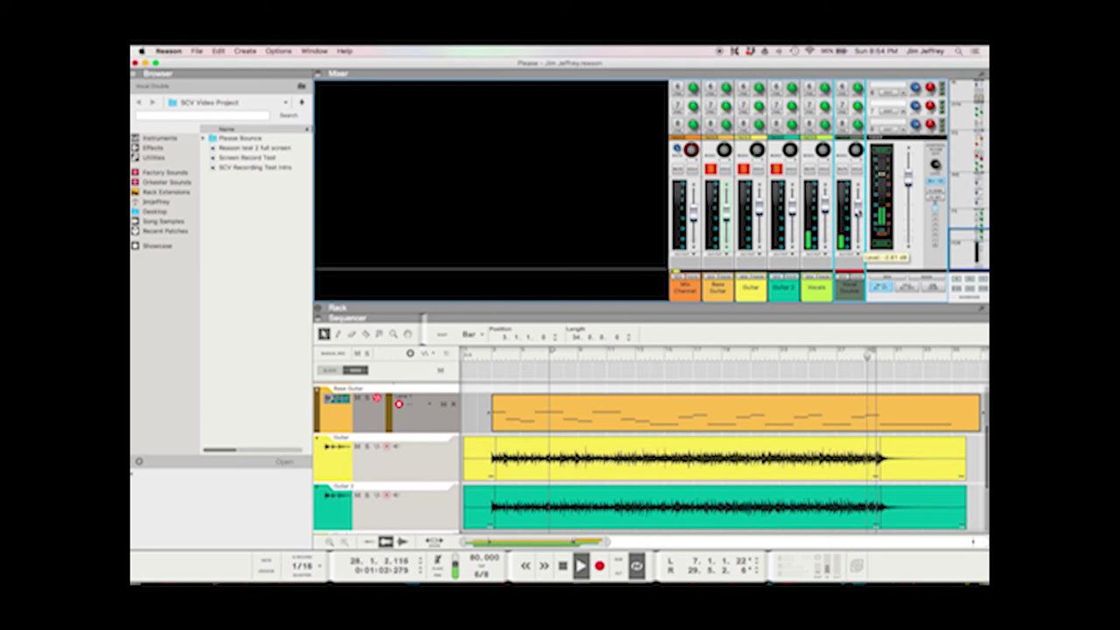
left_click_drag(857, 211, 857, 224)
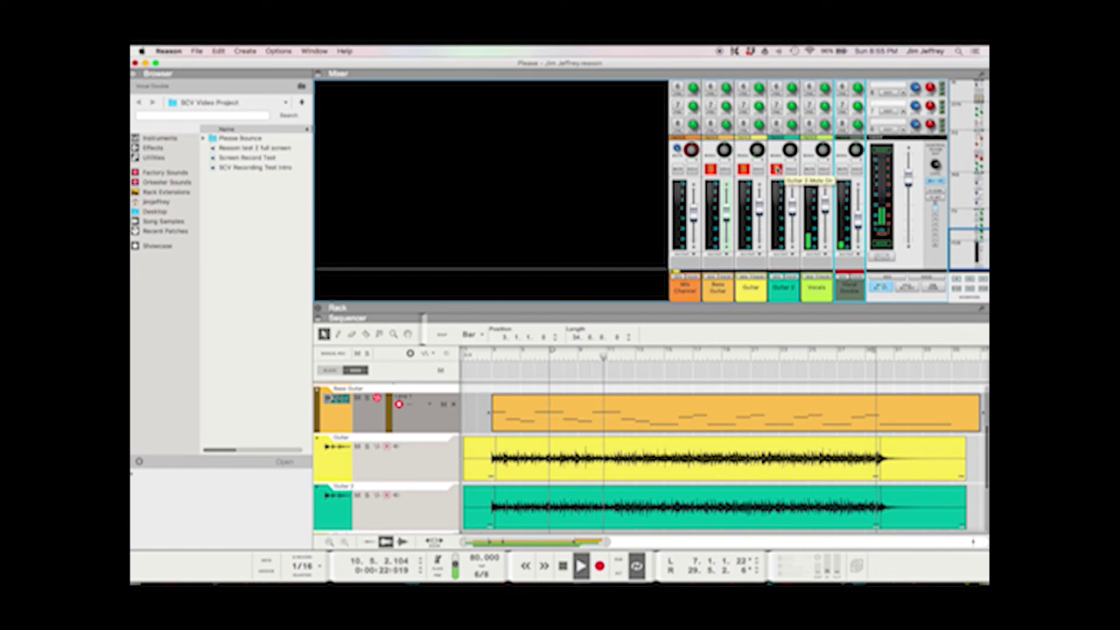
- Unmute Guitar 2, Guitar and Bass Guitar to hear the full mix, and stop playback
left_click(776, 168)
left_click(742, 168)
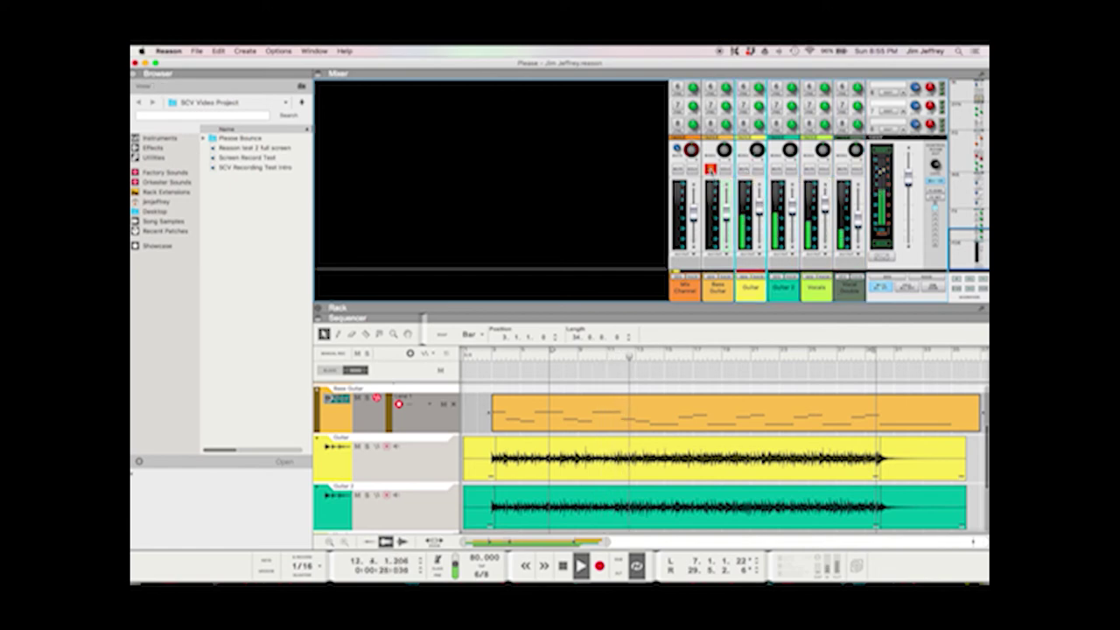
left_click(710, 168)
mouse_move(726, 212)
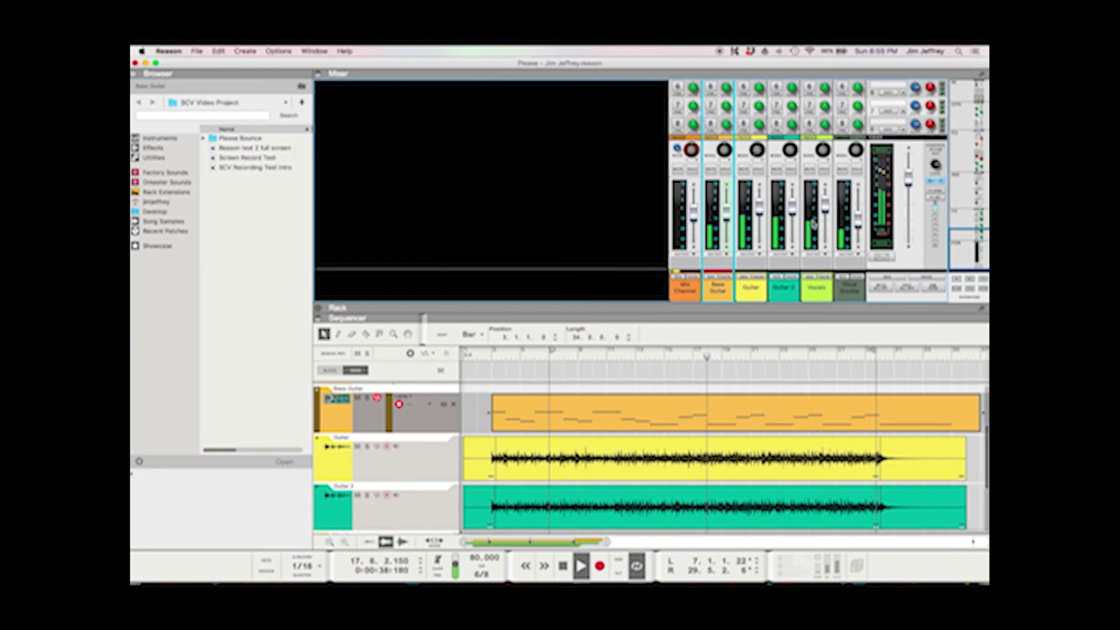
key("space")
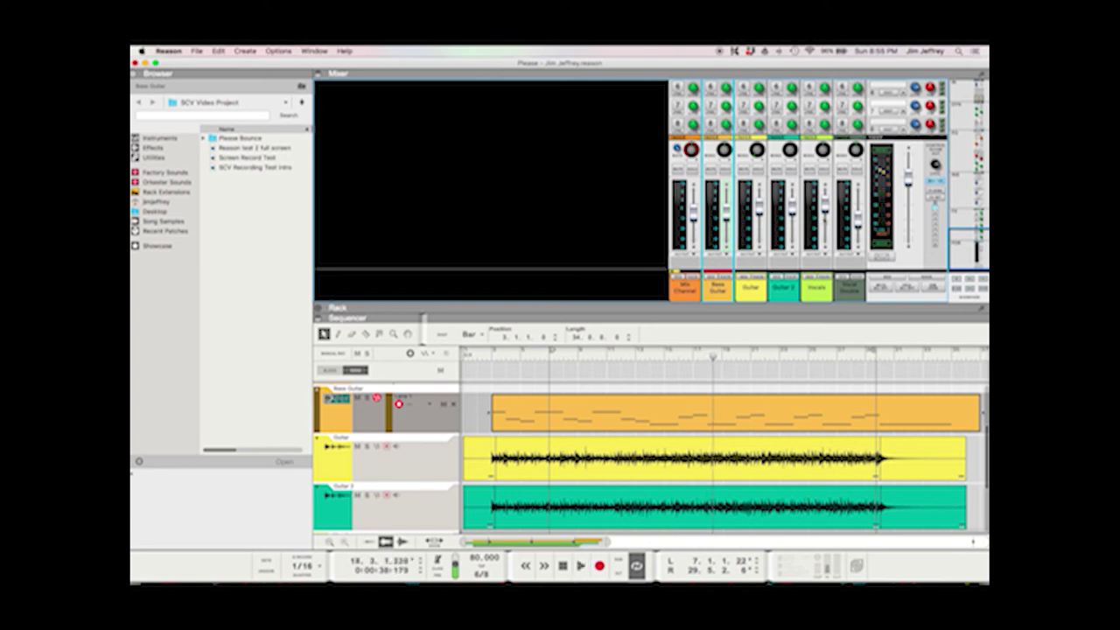
- Collapse the sequencer so the mixer fills the height, and show the FX sends together with the channel faders
scroll(825, 219, "up", 5)
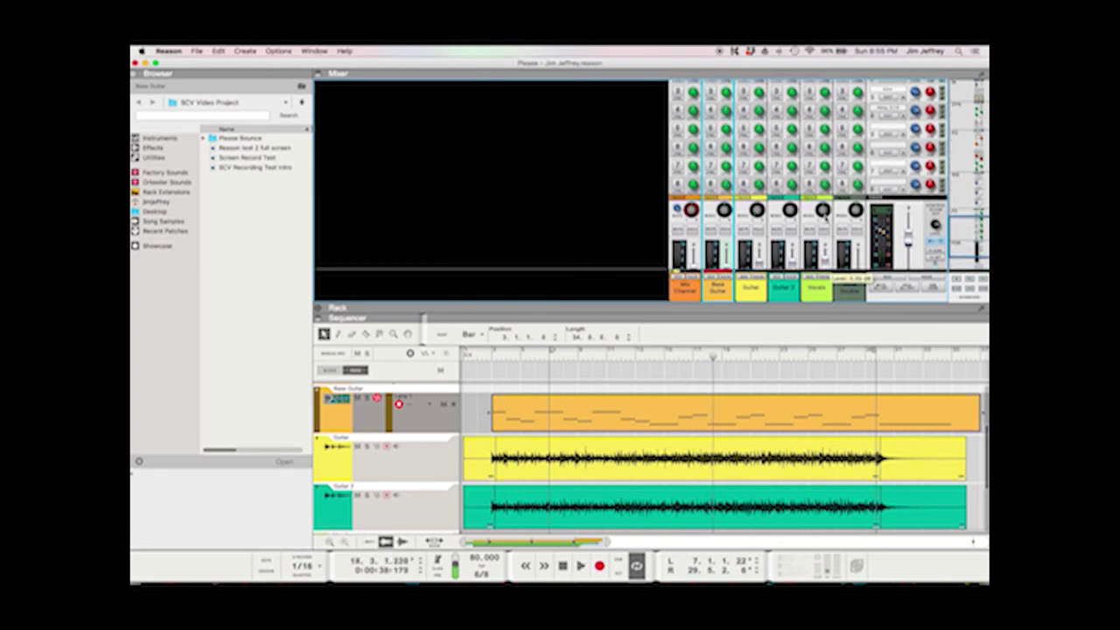
scroll(824, 213, "up", 2)
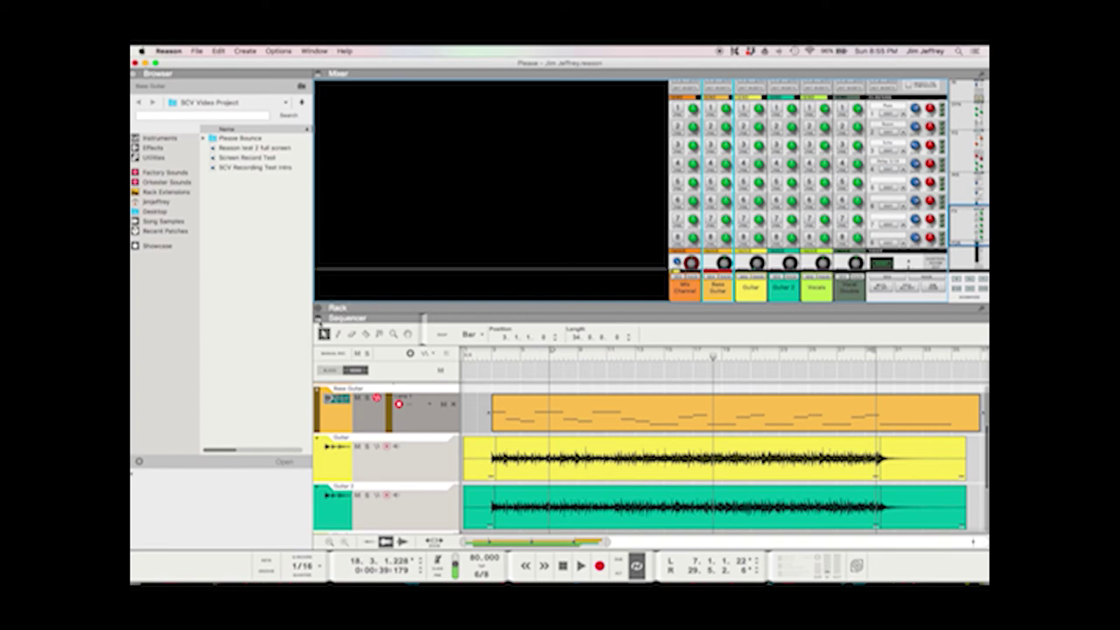
left_click(319, 318)
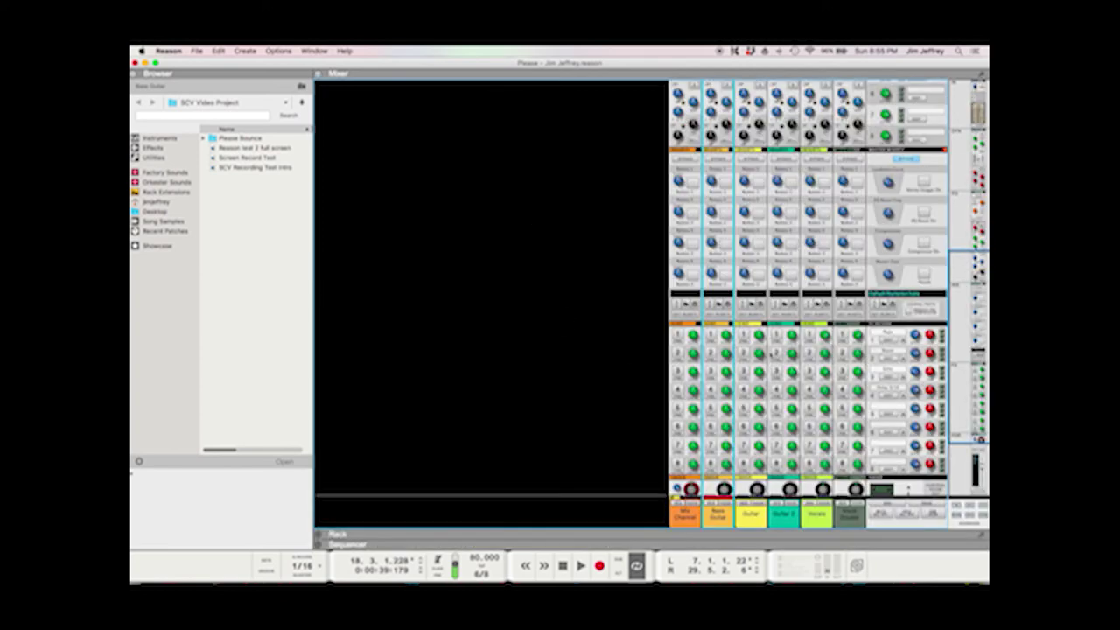
scroll(773, 356, "down", 3)
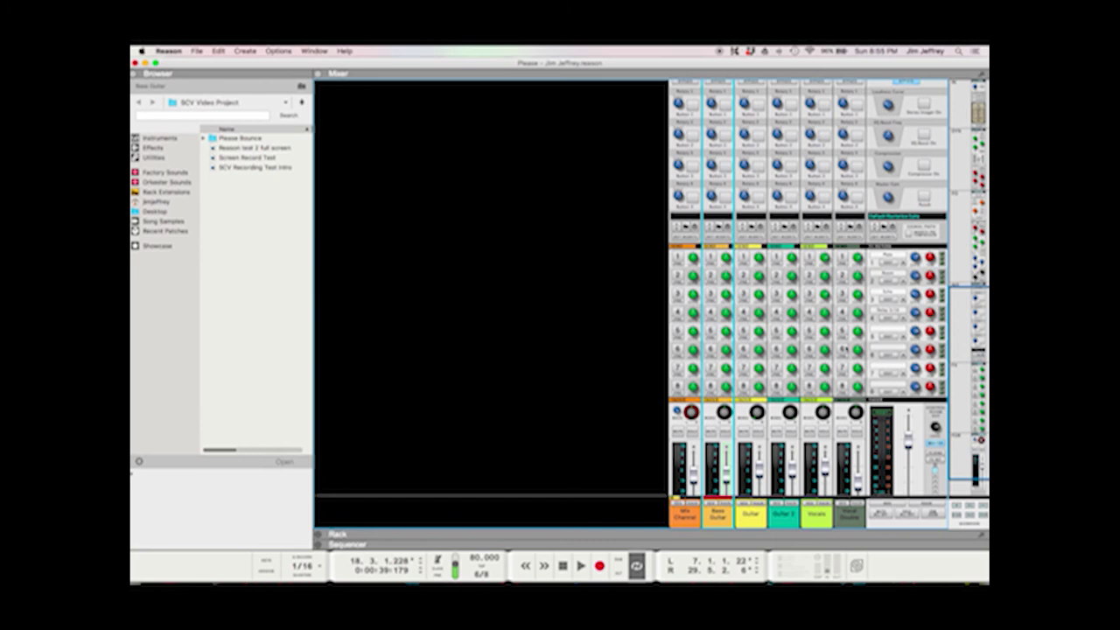
scroll(808, 455, "down", 2)
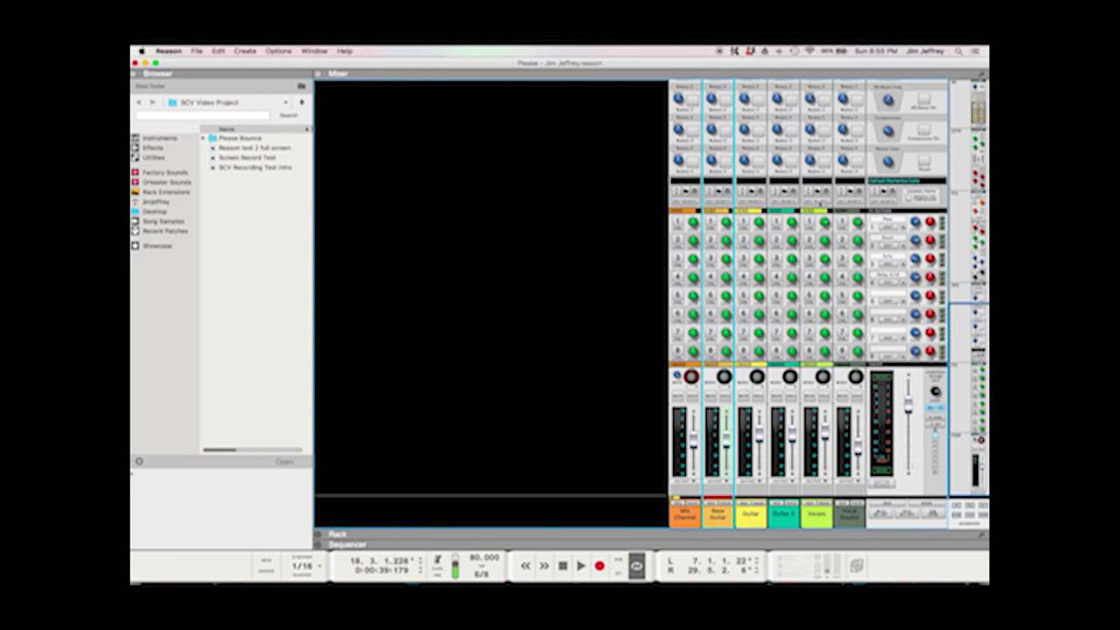
- Look over the dynamics and EQ sections of the channel strips, and enable FX send 1 (Plate) on the Vocals channel
scroll(806, 289, "up", 5)
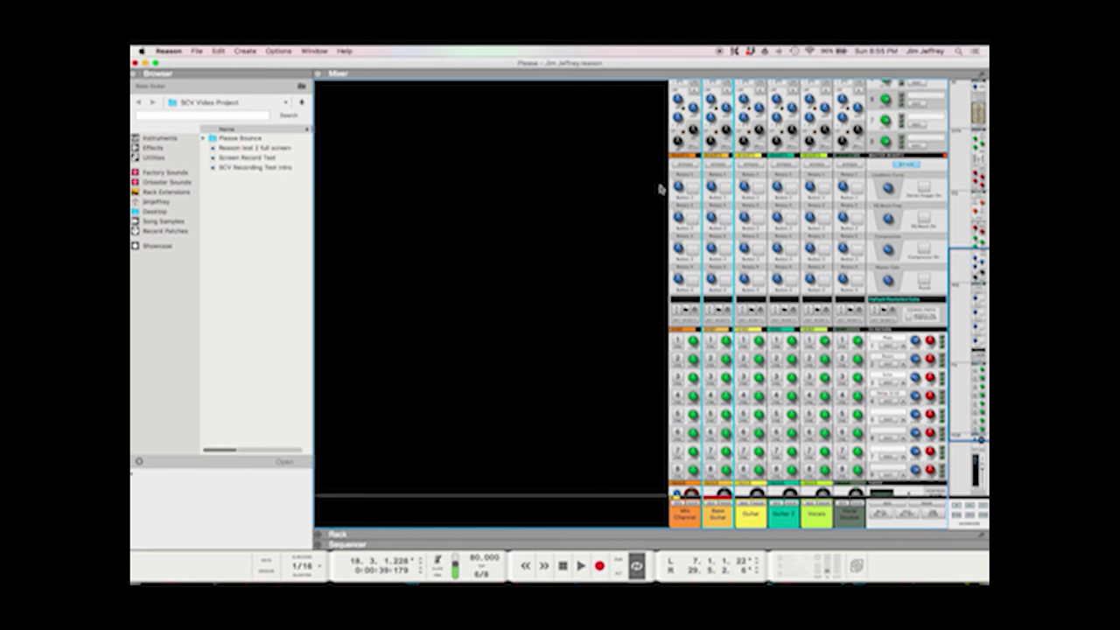
scroll(661, 189, "up", 10)
scroll(807, 288, "up", 3)
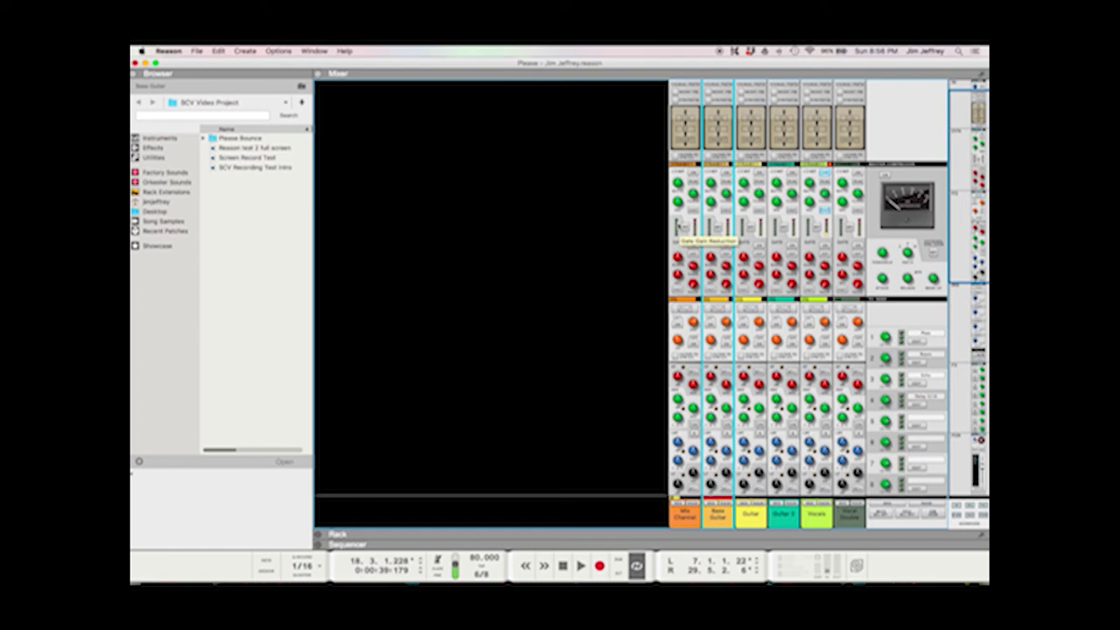
scroll(679, 227, "down", 5)
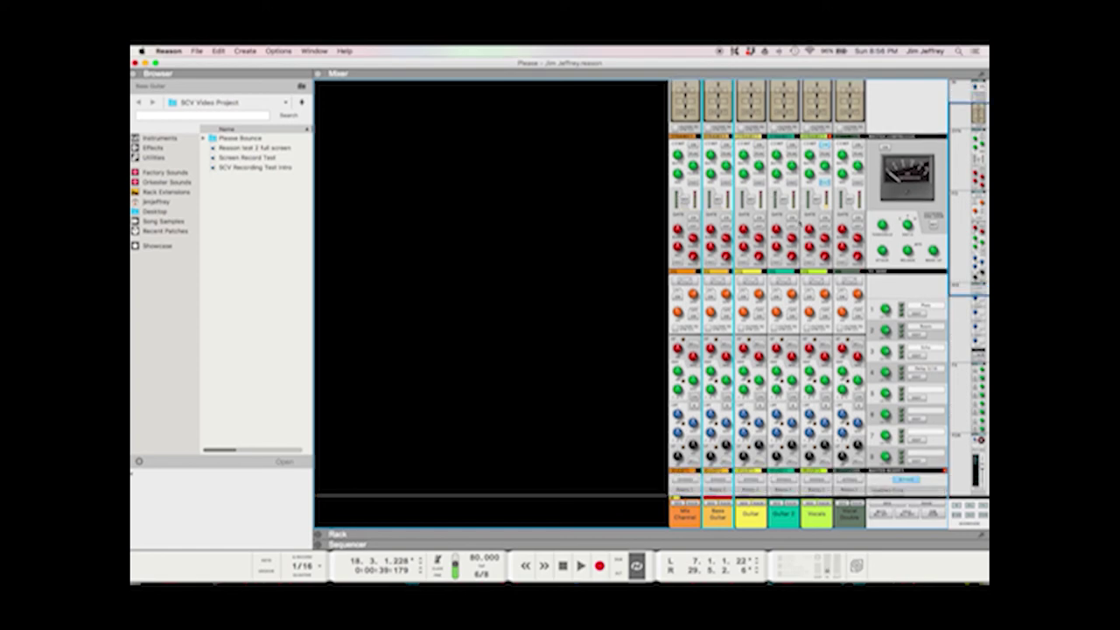
scroll(805, 225, "down", 4)
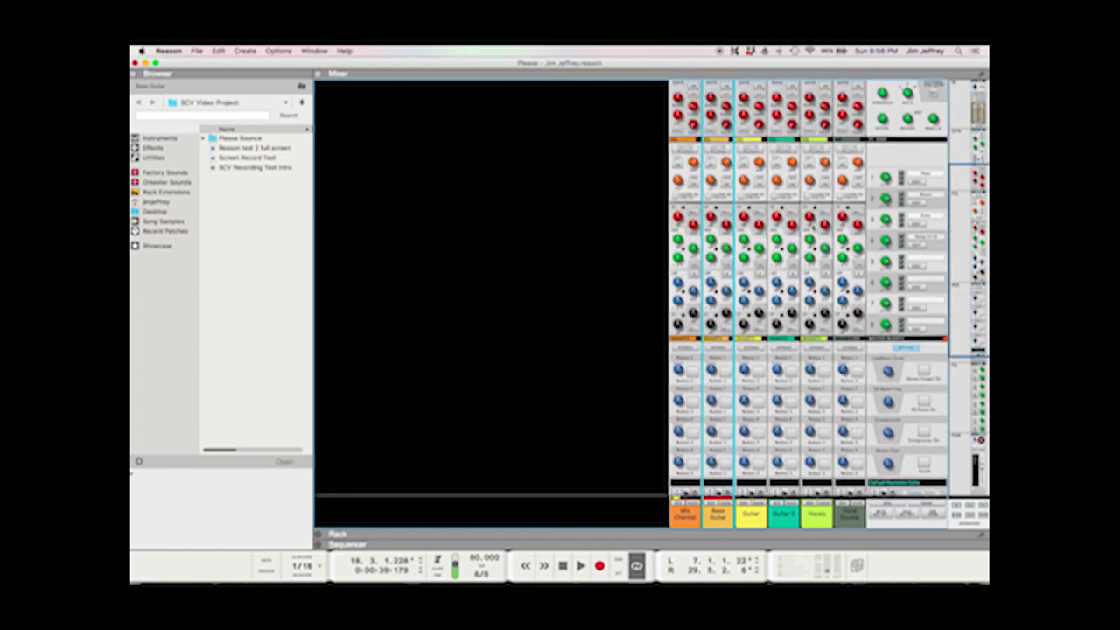
scroll(812, 225, "down", 5)
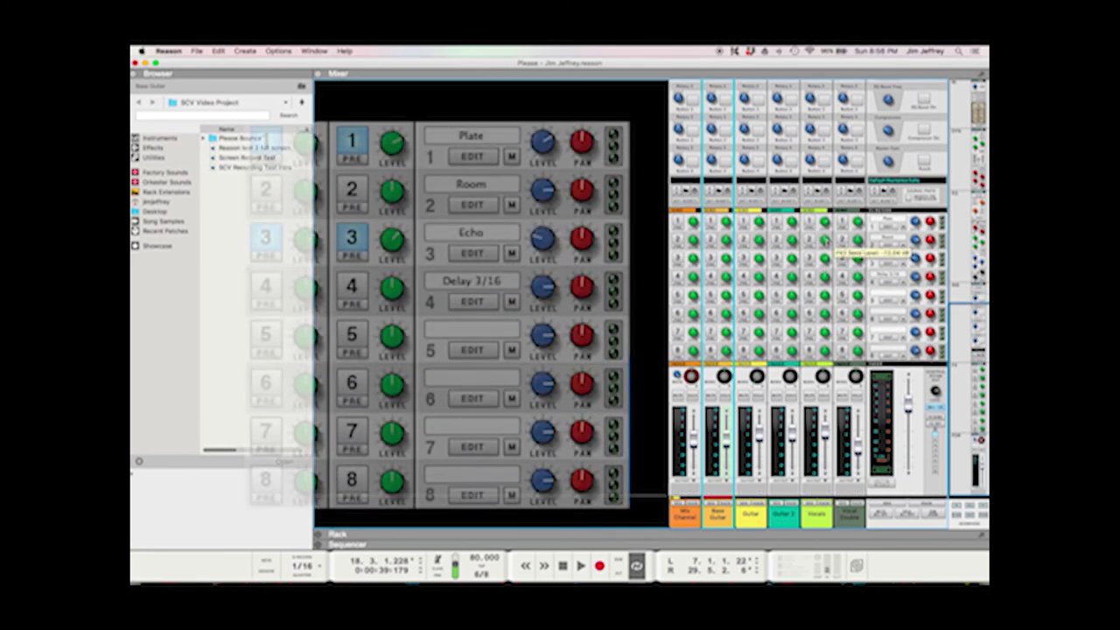
left_click(810, 221)
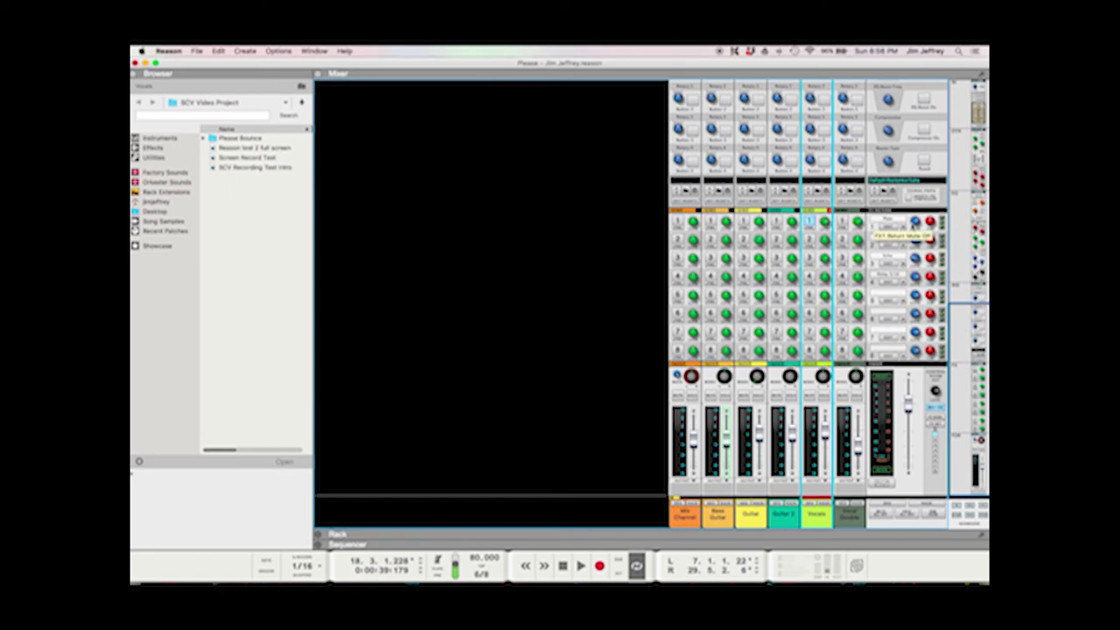
- Solo the Vocals channel and play the song to hear it with FX send 1 (Plate), stopping playback after a few bars
left_click(823, 396)
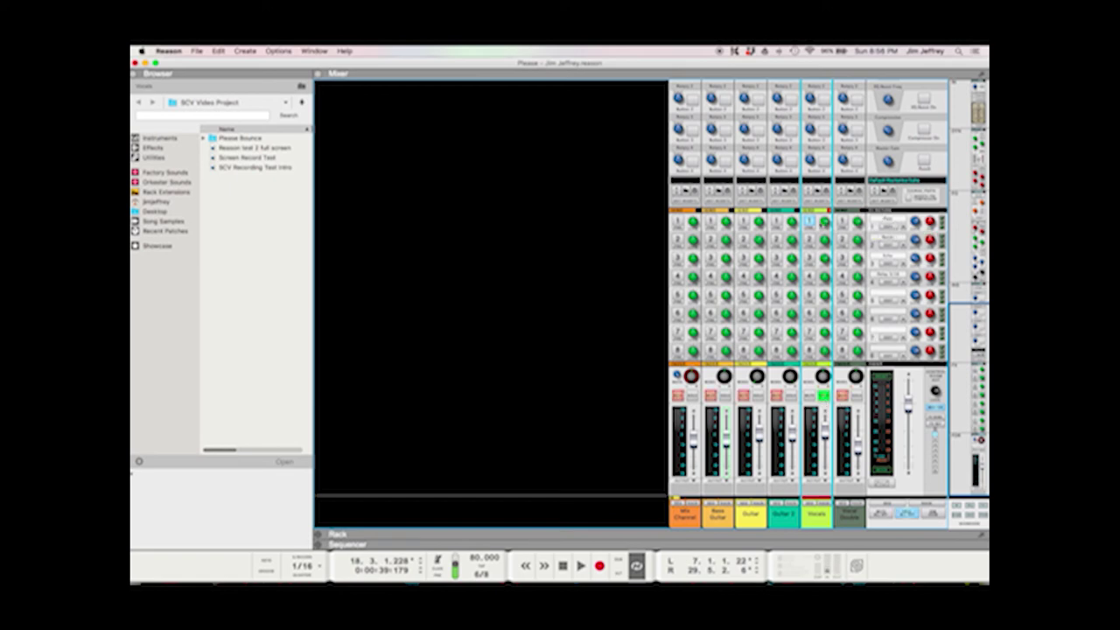
key("space")
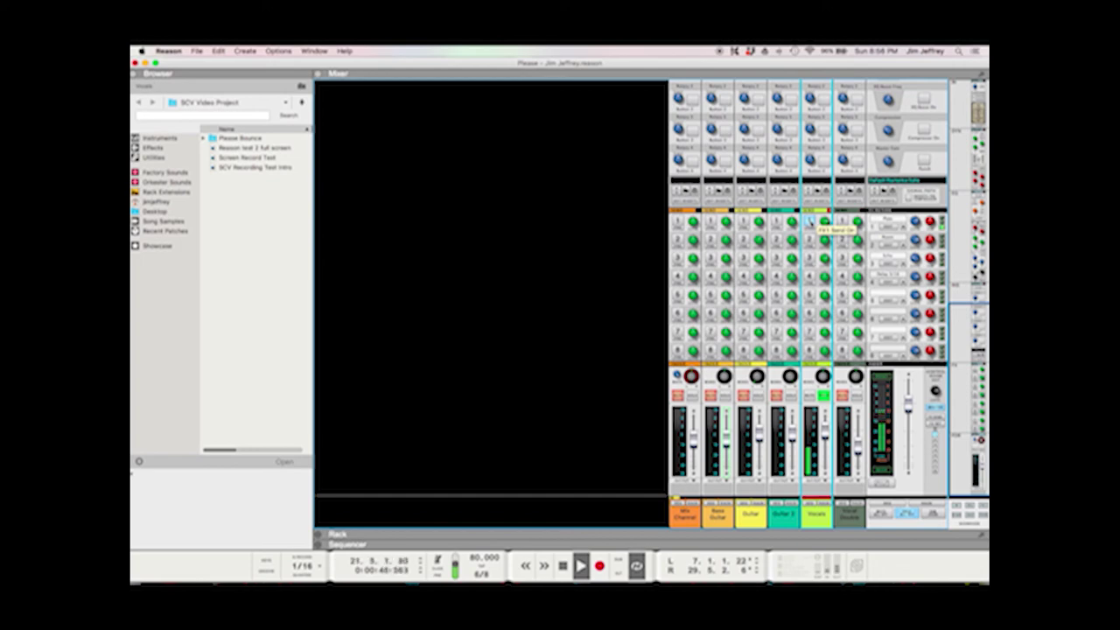
key("space")
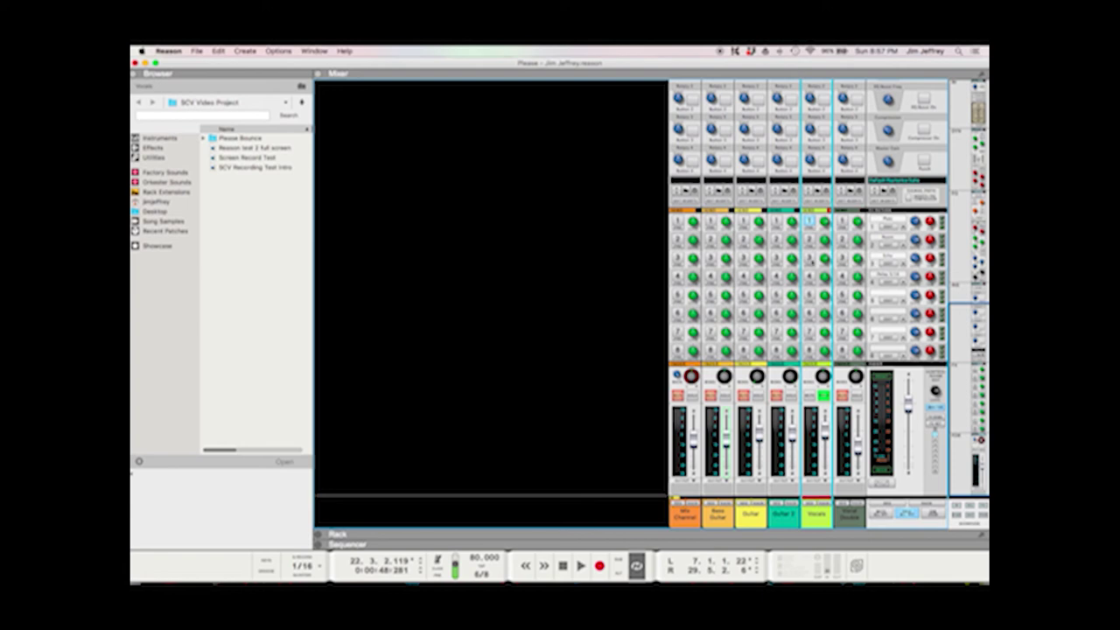
- Audition FX send 3 (Echo) alone on Vocals during playback, turn FX send 1 (Plate) back on beside it, and stop playback
key("space")
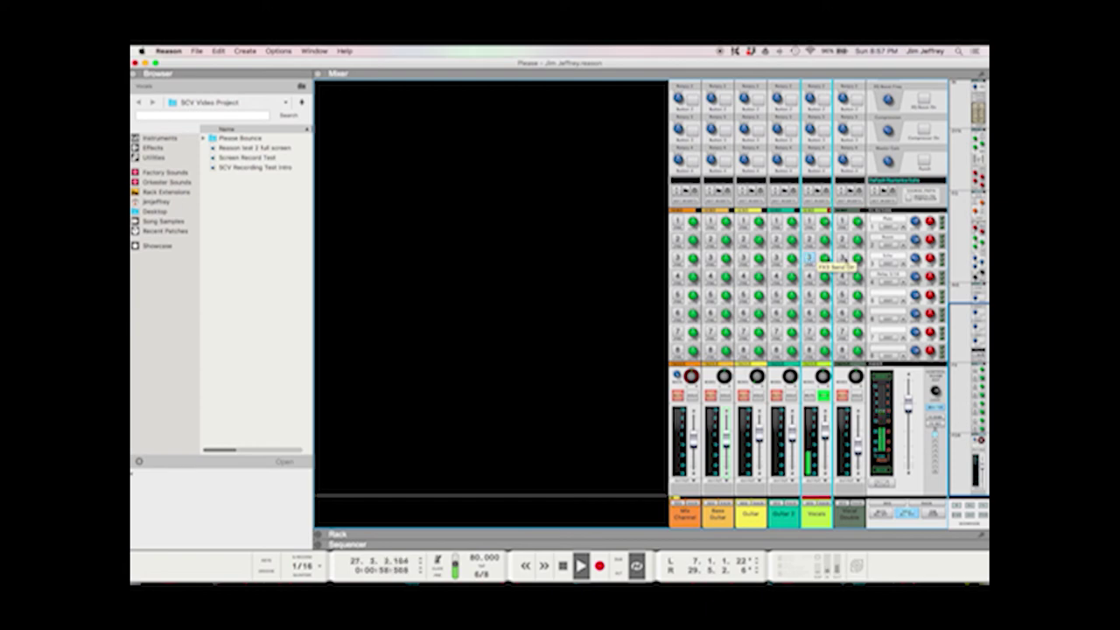
left_click(914, 259)
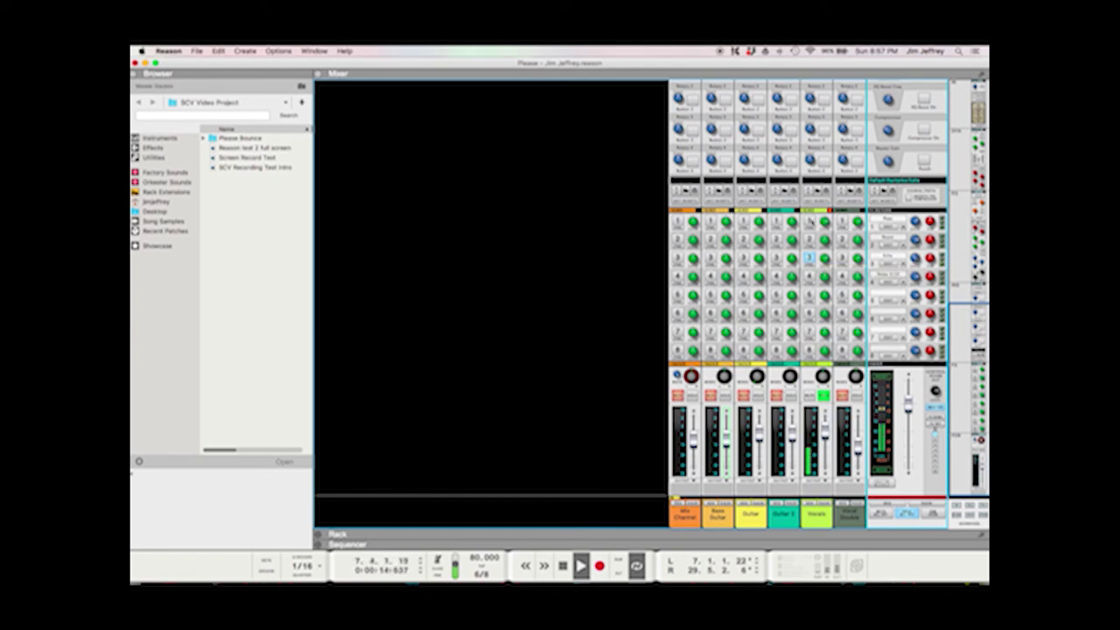
left_click(809, 258)
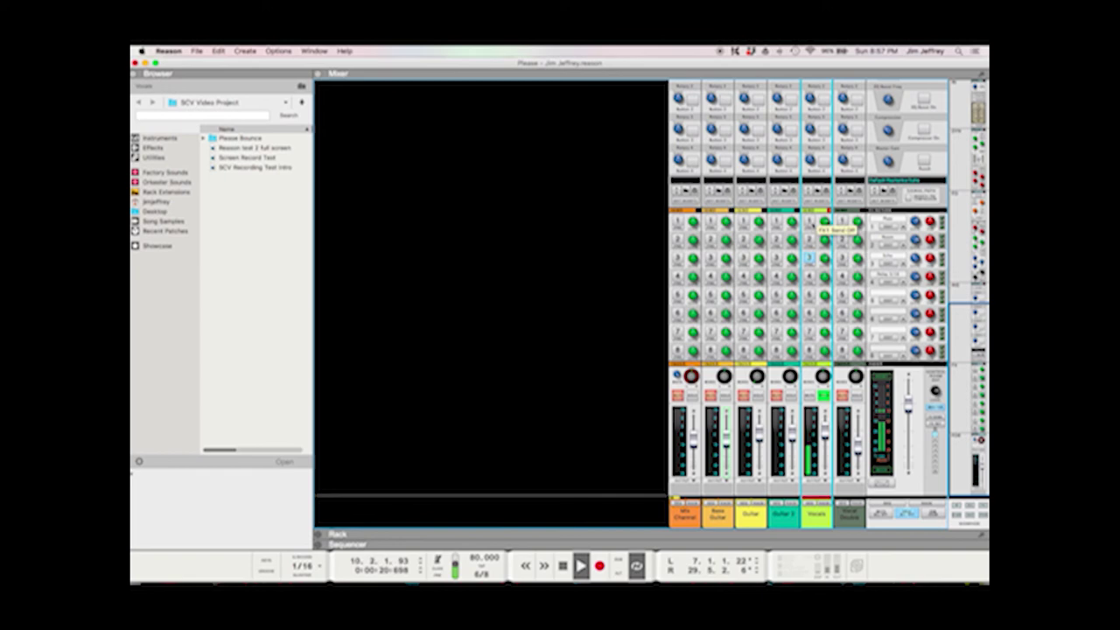
left_click(809, 220)
left_click(914, 259)
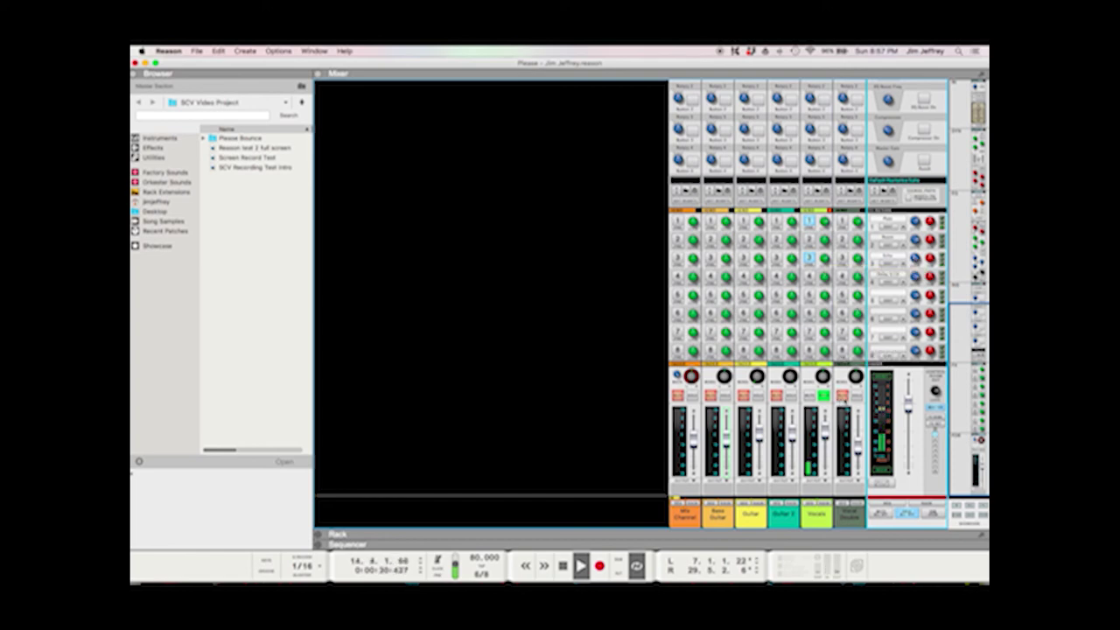
key("space")
- Solo Vocal Double, enable its FX sends 1 (Plate) and 3 (Echo) during playback, and stop the song
left_click(855, 401)
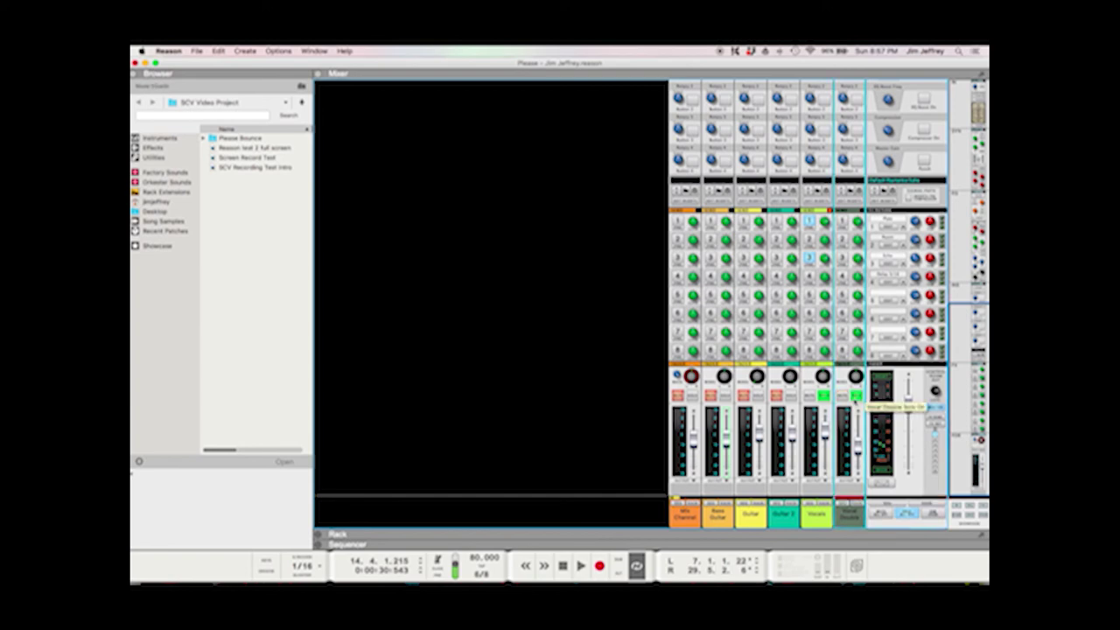
key("space")
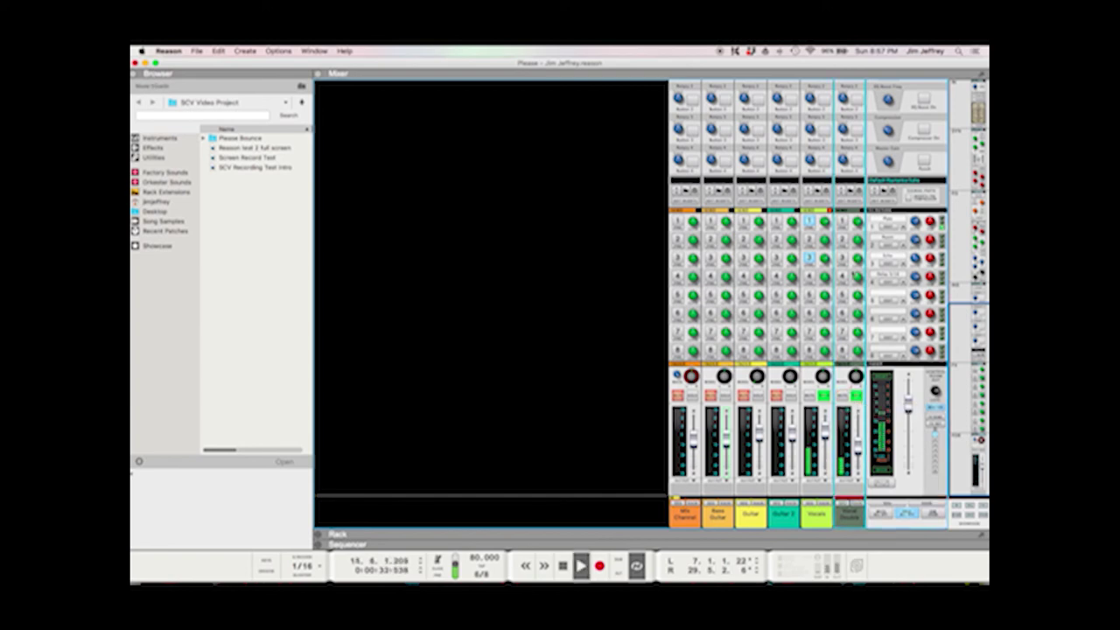
left_click(841, 221)
left_click(841, 258)
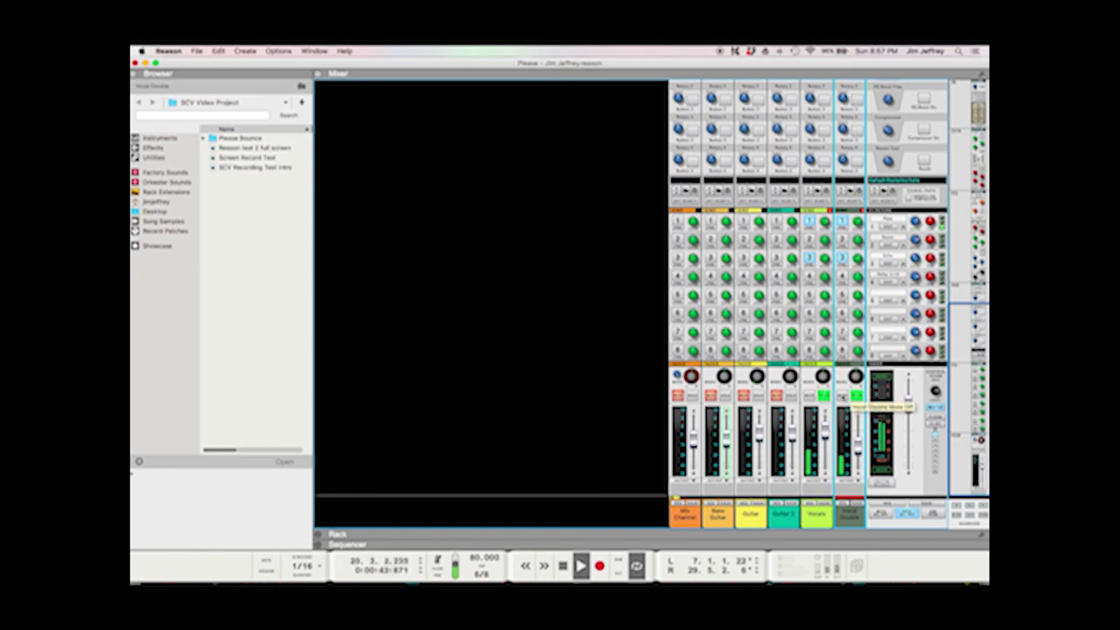
key("space")
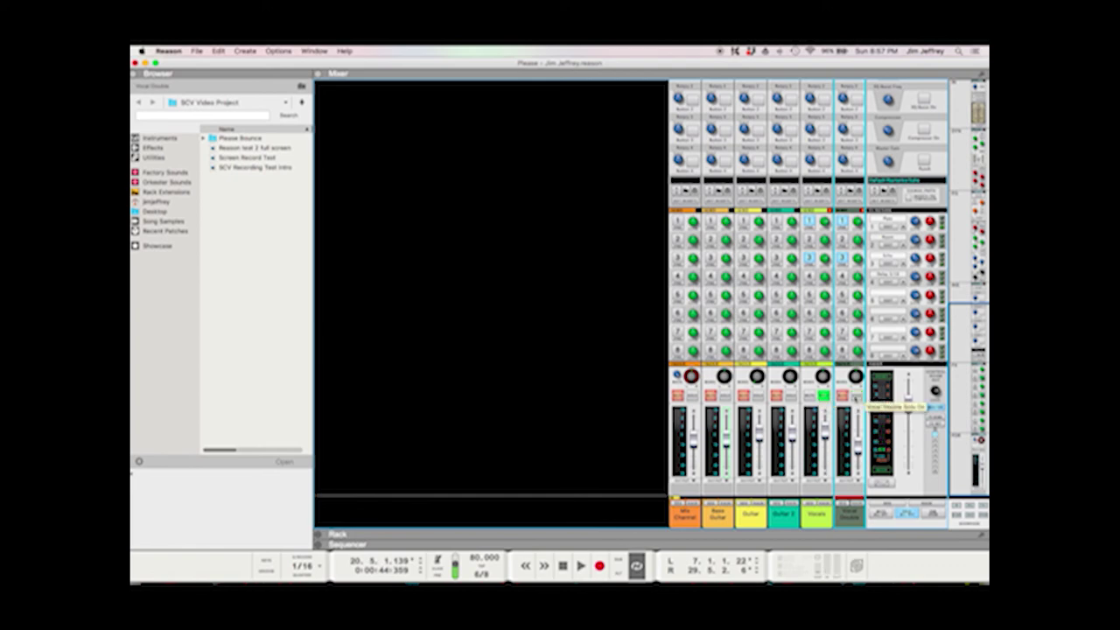
- Clear the solo on Vocals and solo Guitar 2 and Guitar instead
left_click(824, 394)
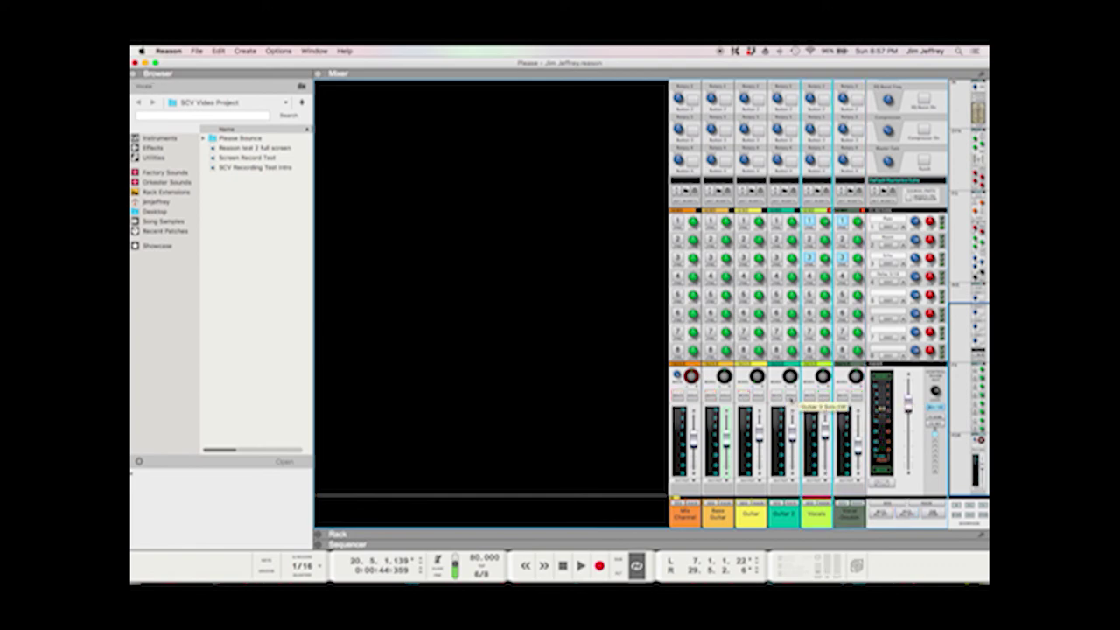
left_click(790, 395)
left_click(756, 395)
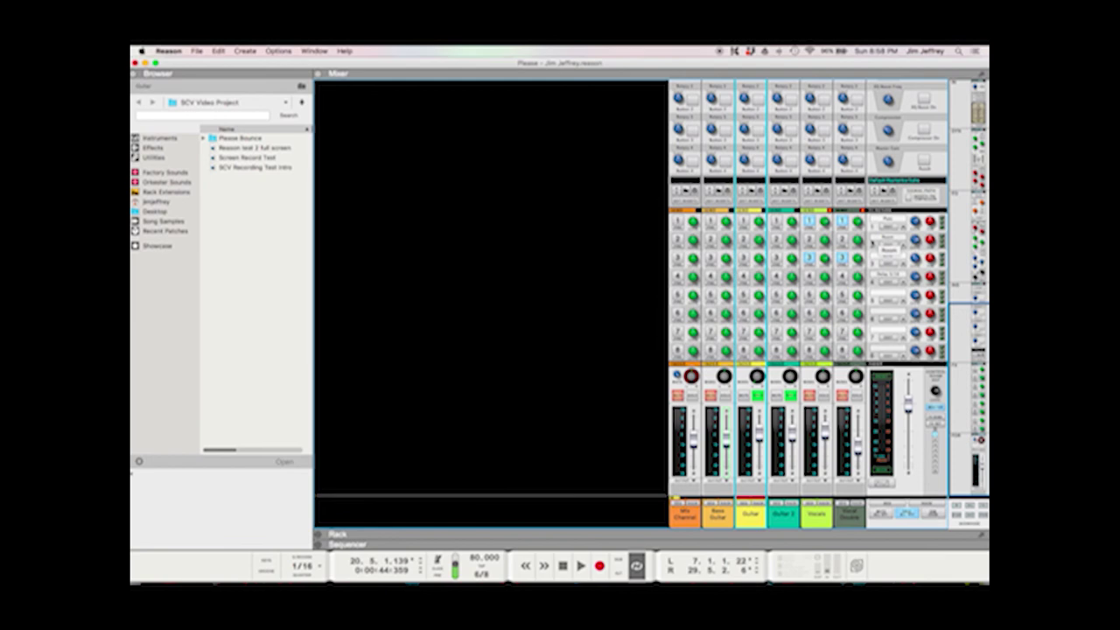
- Enable FX send 2 (Room) on both the Guitar and Guitar 2 channels while the song plays
left_click(776, 239)
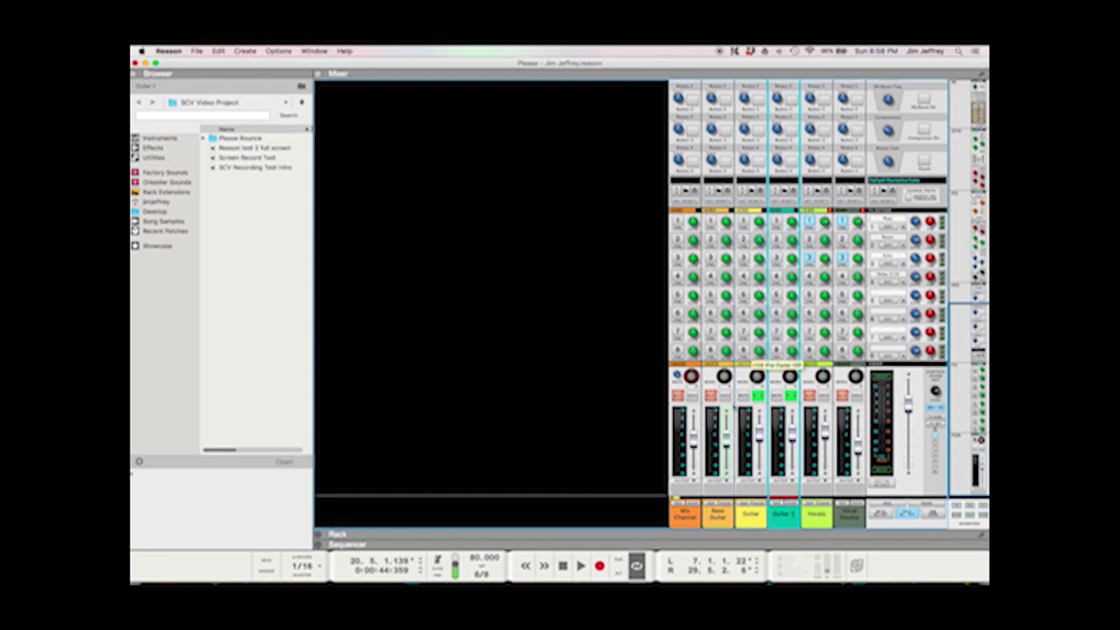
key("space")
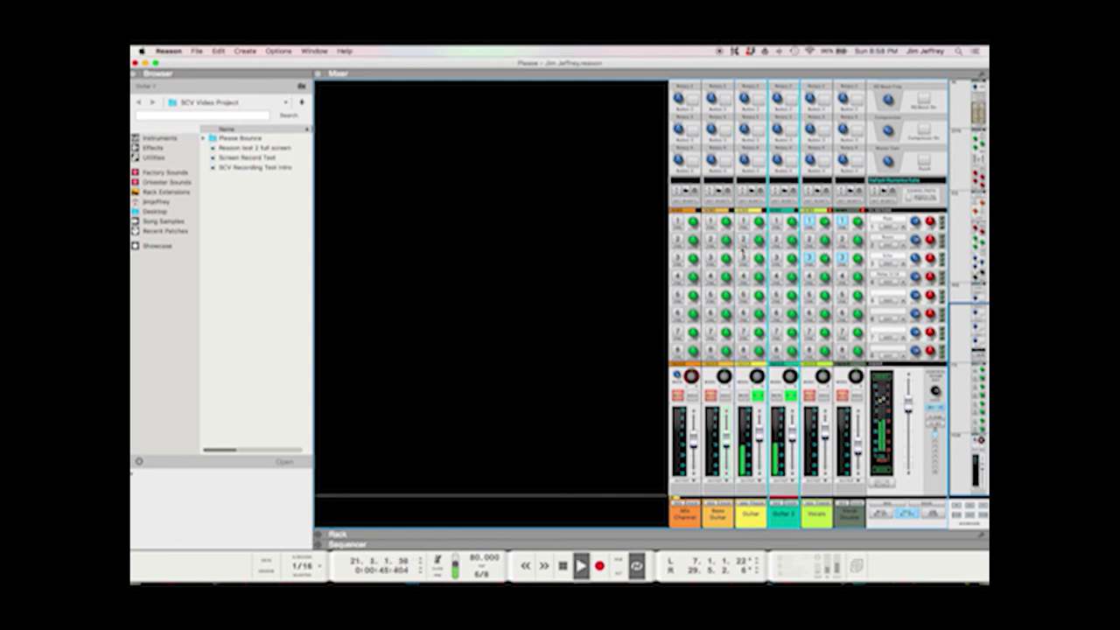
left_click(742, 240)
left_click(915, 239)
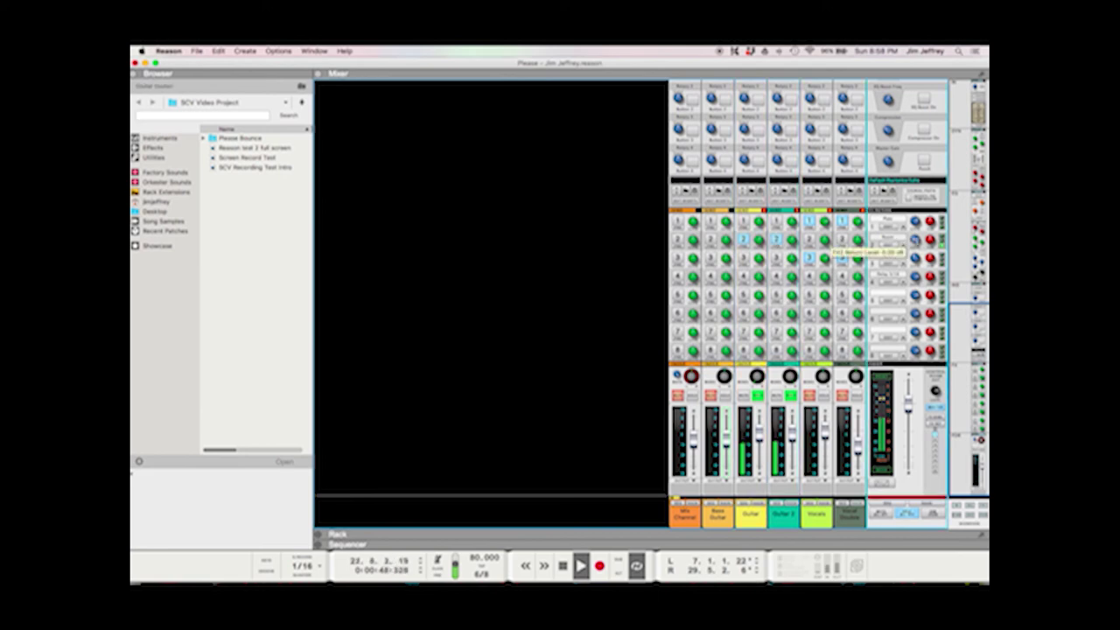
left_click(760, 240)
left_click(809, 258)
left_click(841, 258)
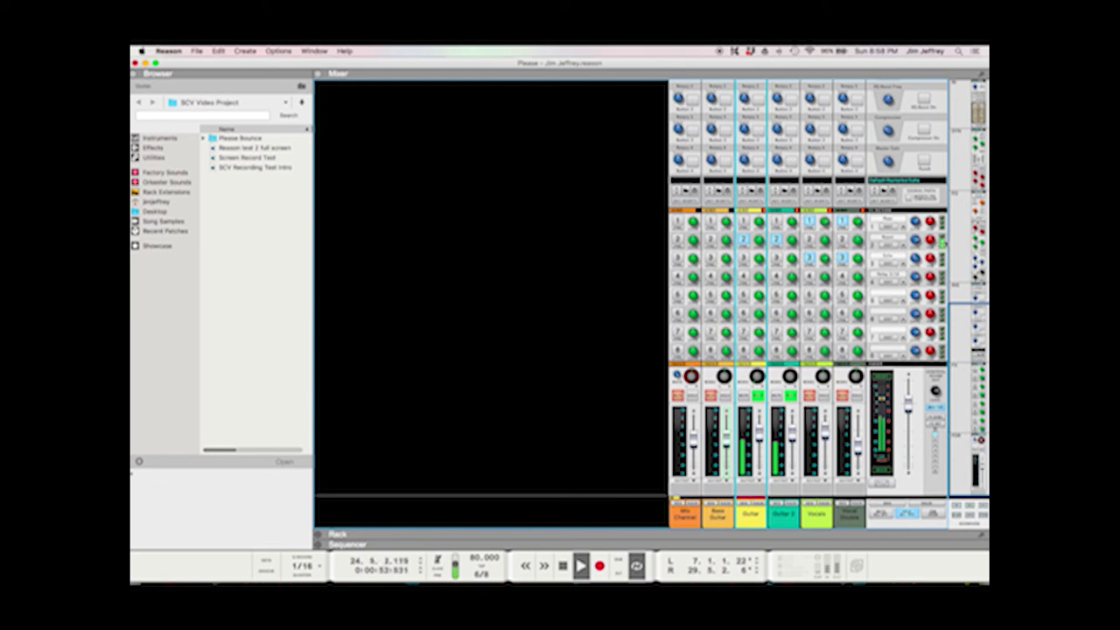
- Switch the Room send off and on again on Guitar and Guitar 2 to compare the guitars dry and with reverb
left_click(775, 239)
left_click(744, 239)
left_click(744, 239)
left_click(775, 239)
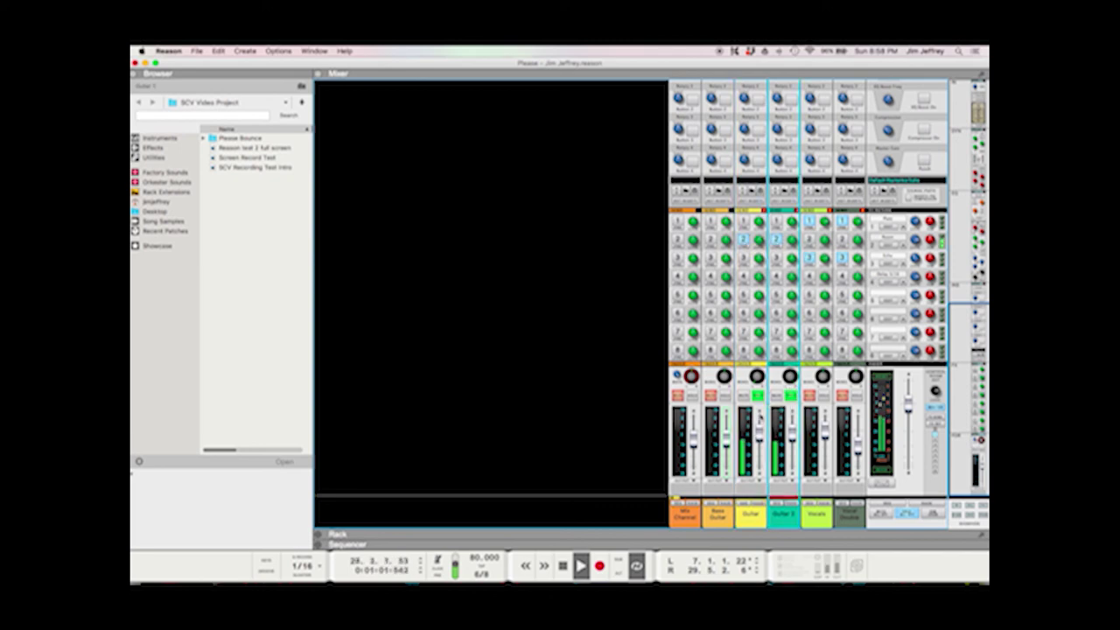
- Add Vocals, Vocal Double and Bass Guitar to the soloed guitars, listen to the balance with effects, and stop playback
left_click(808, 448)
left_click(838, 441)
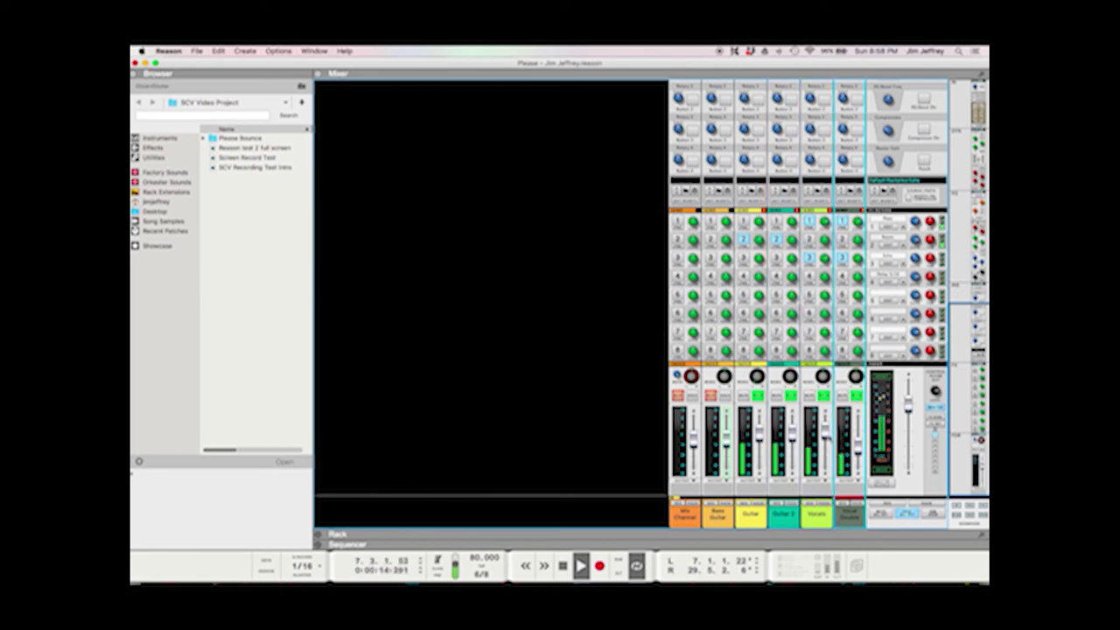
left_click(824, 433)
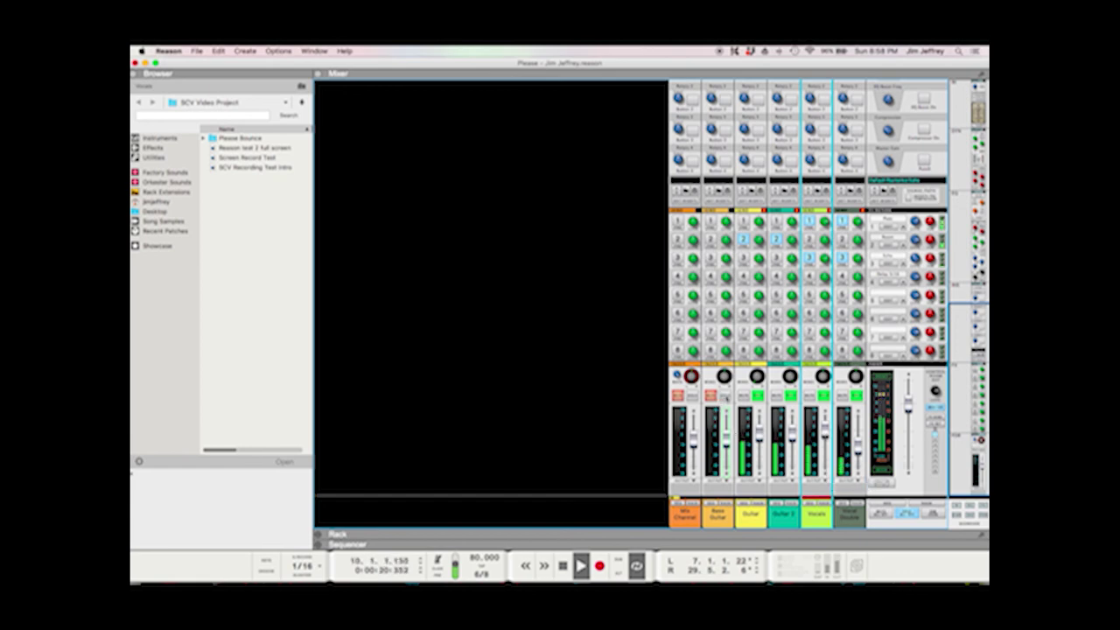
left_click(725, 396)
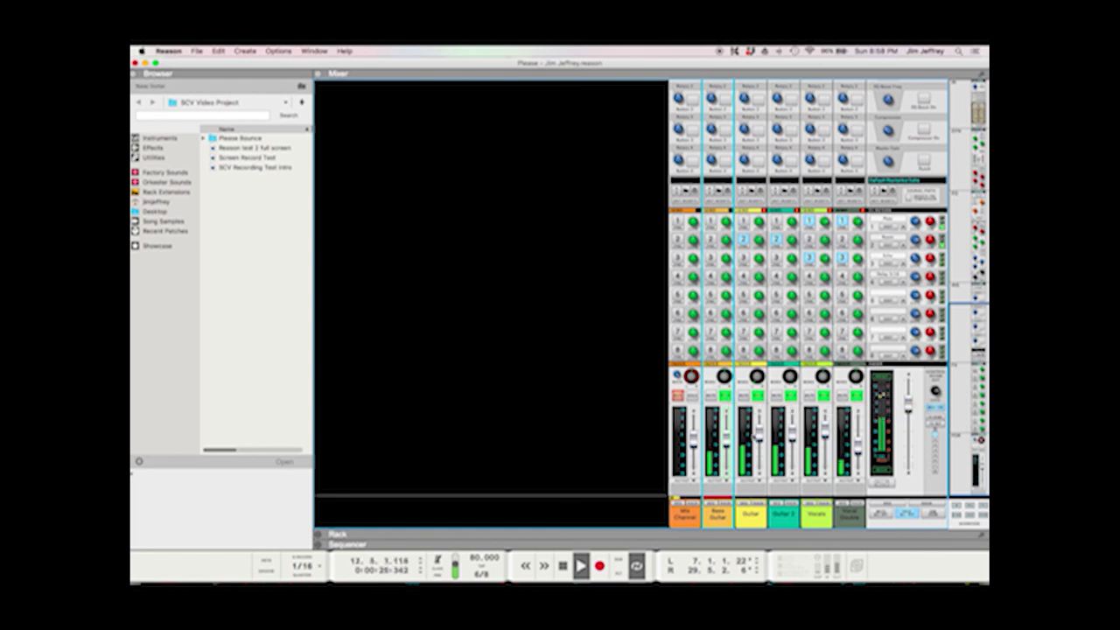
left_click(859, 443)
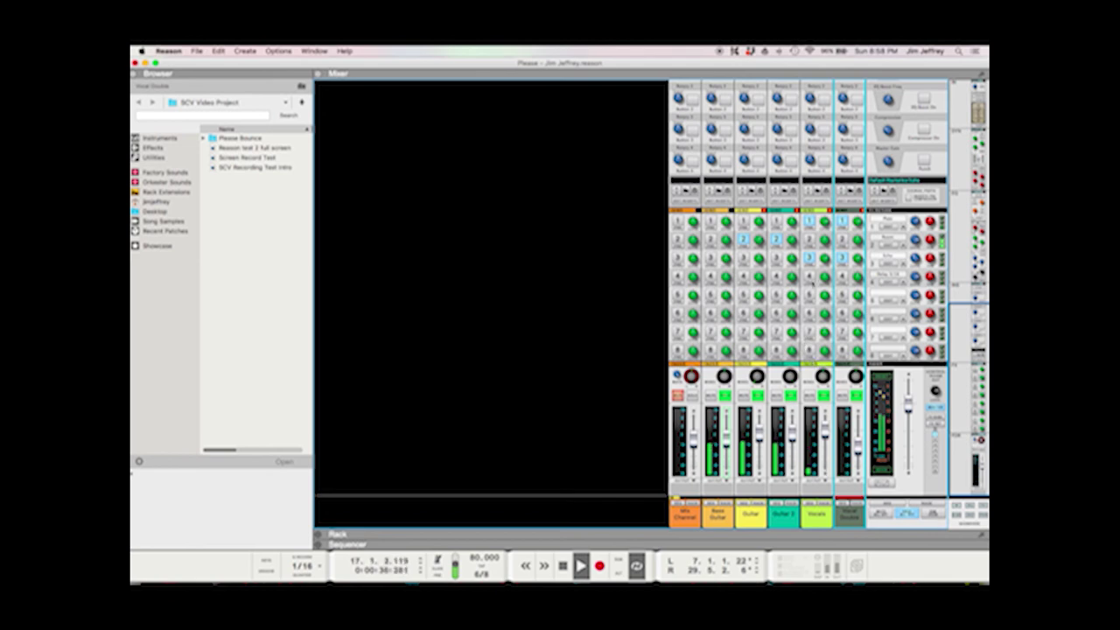
key("space")
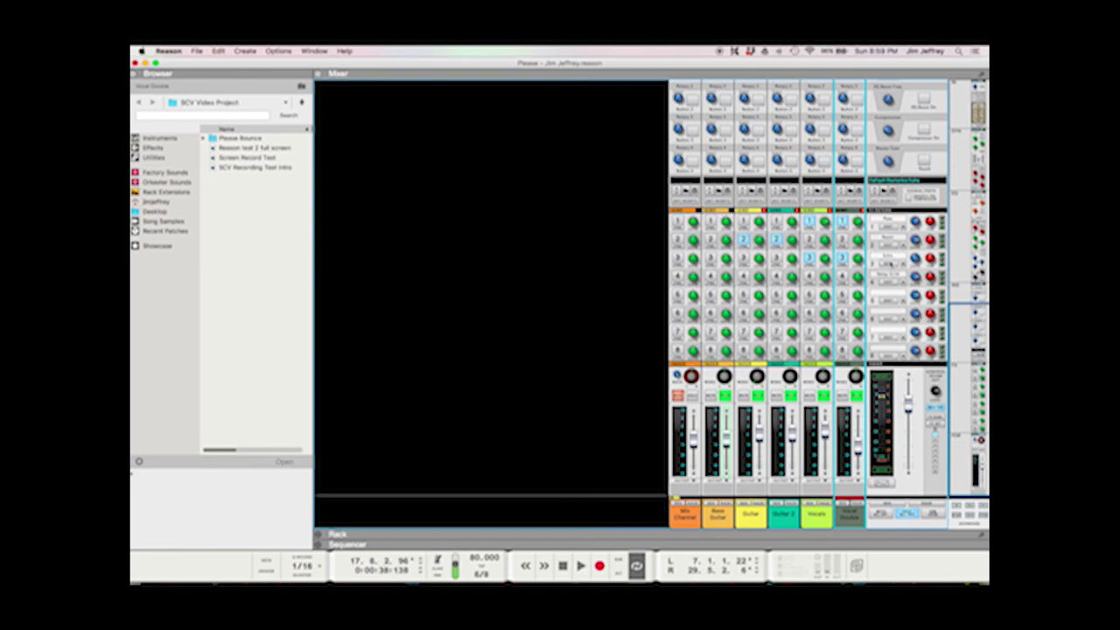
- Show The Echo, the device behind FX send 3, in the rack while keeping the mixer's channel faders in view
key("F6")
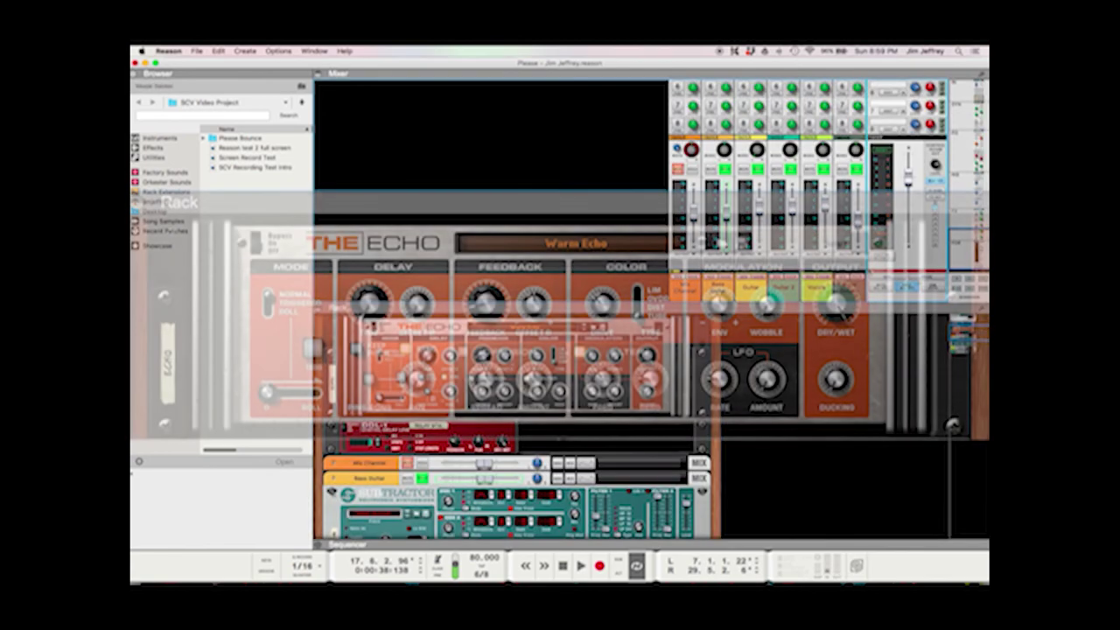
scroll(808, 134, "up", 5)
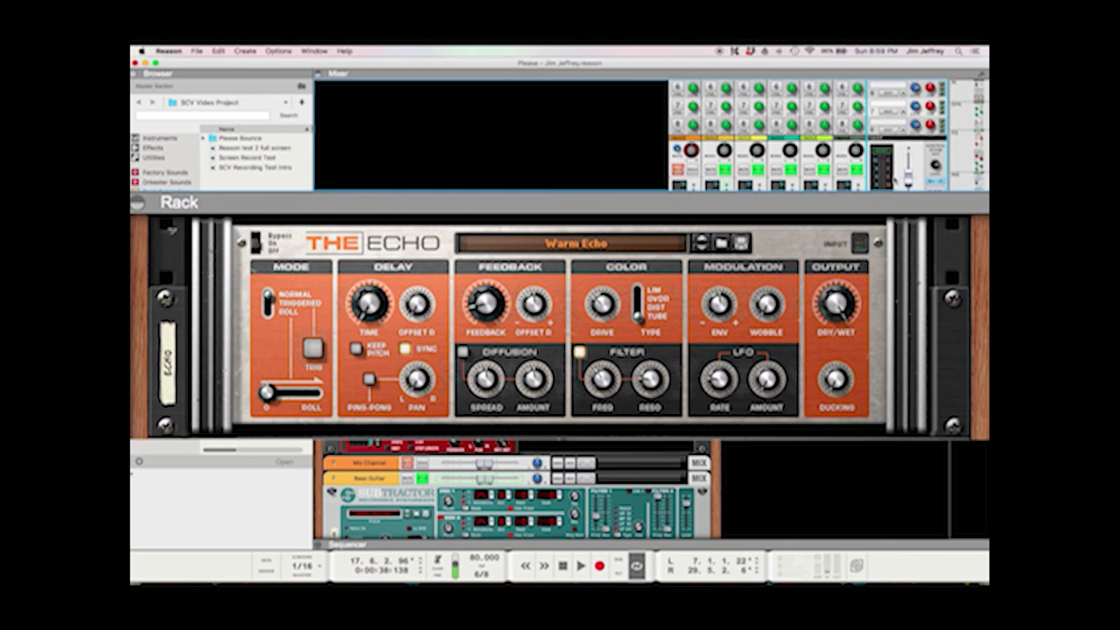
scroll(808, 135, "up", 1)
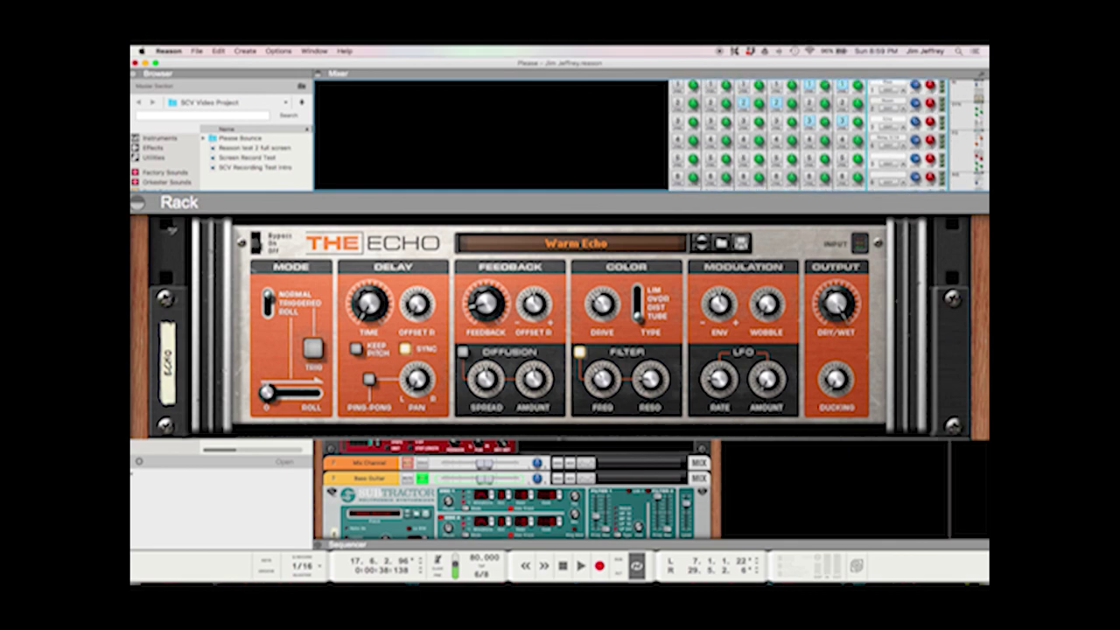
scroll(808, 135, "down", 5)
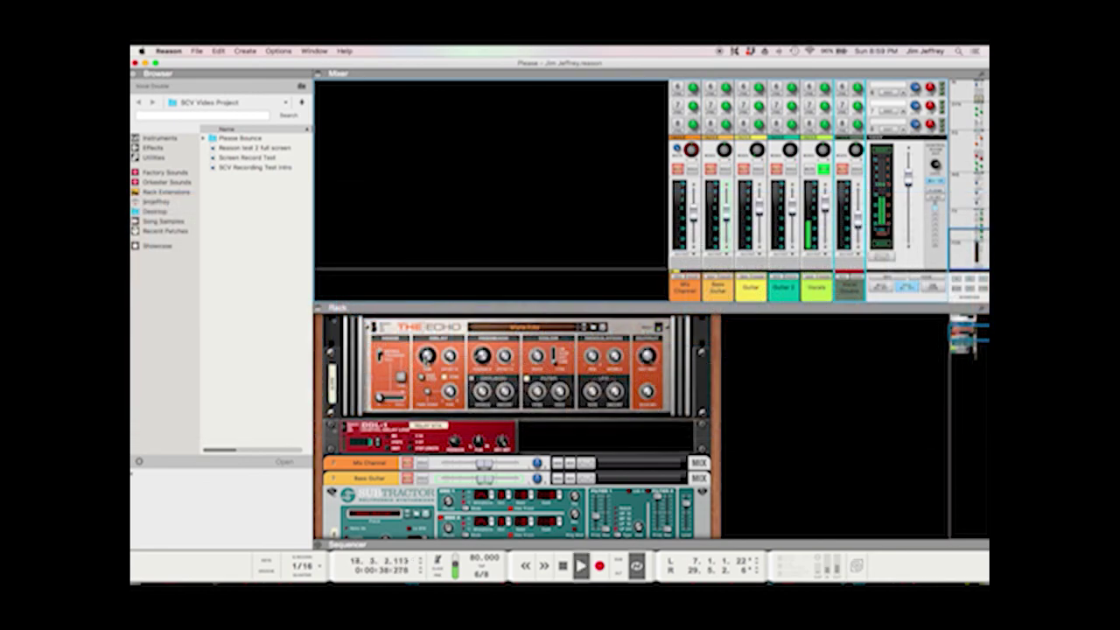
- Adjust the Delay Time on The Echo while the soloed Vocals channel plays
key("space")
key("space")
left_click(429, 356)
mouse_move(427, 356)
left_mouse_down()
mouse_move(481, 346)
mouse_move(427, 348)
left_mouse_up()
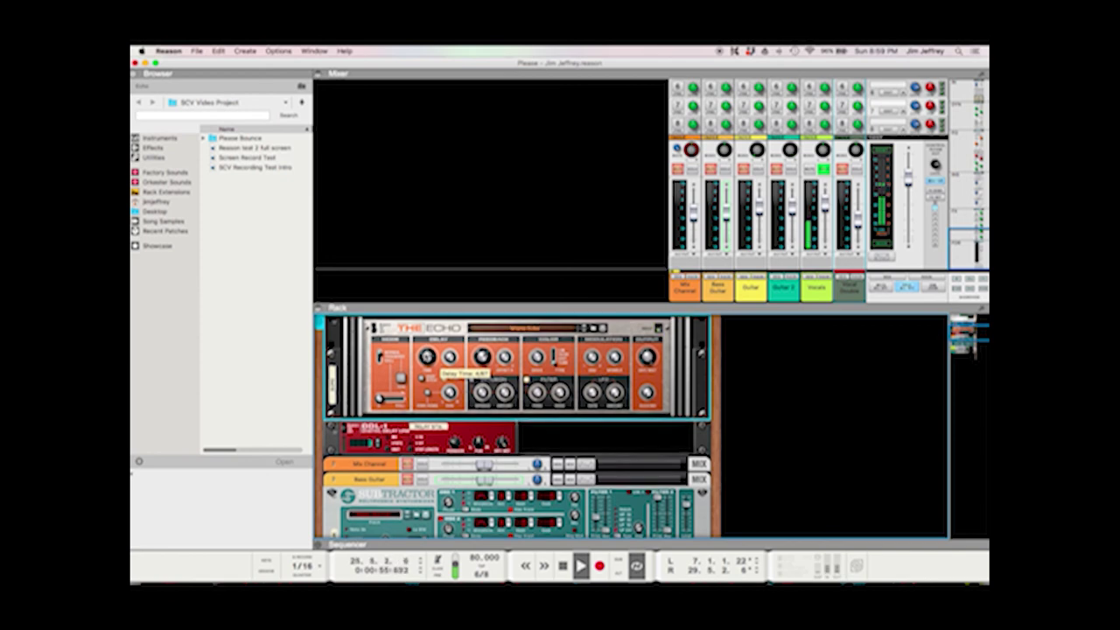
left_click_drag(427, 358, 475, 380)
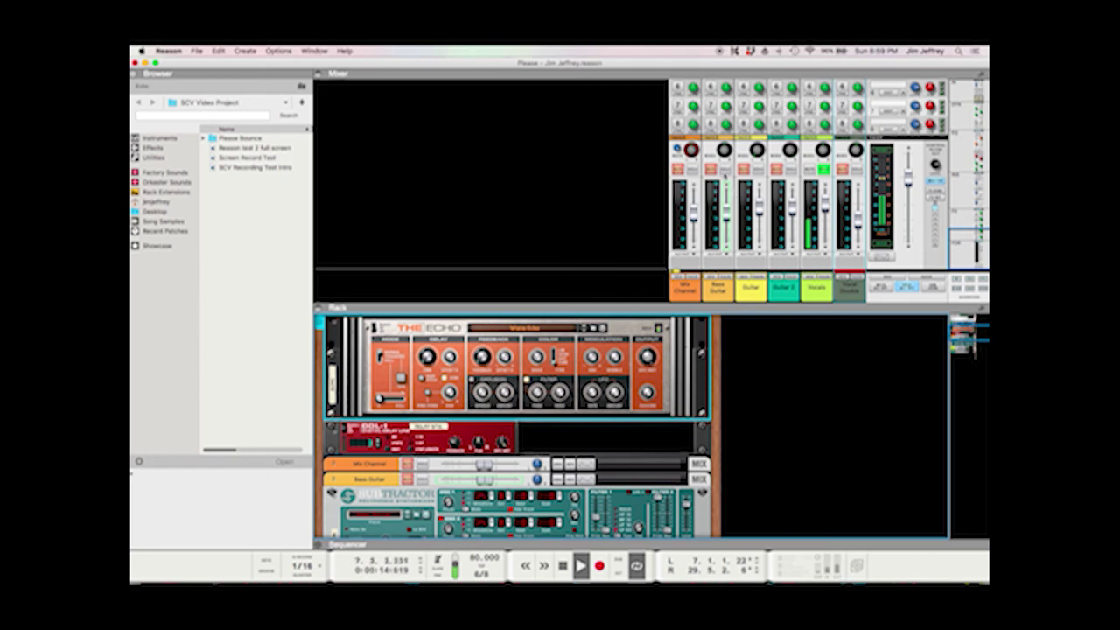
- Stop playback and clear the solo on Vocals so that all channels are heard again
key("space")
left_click(830, 172)
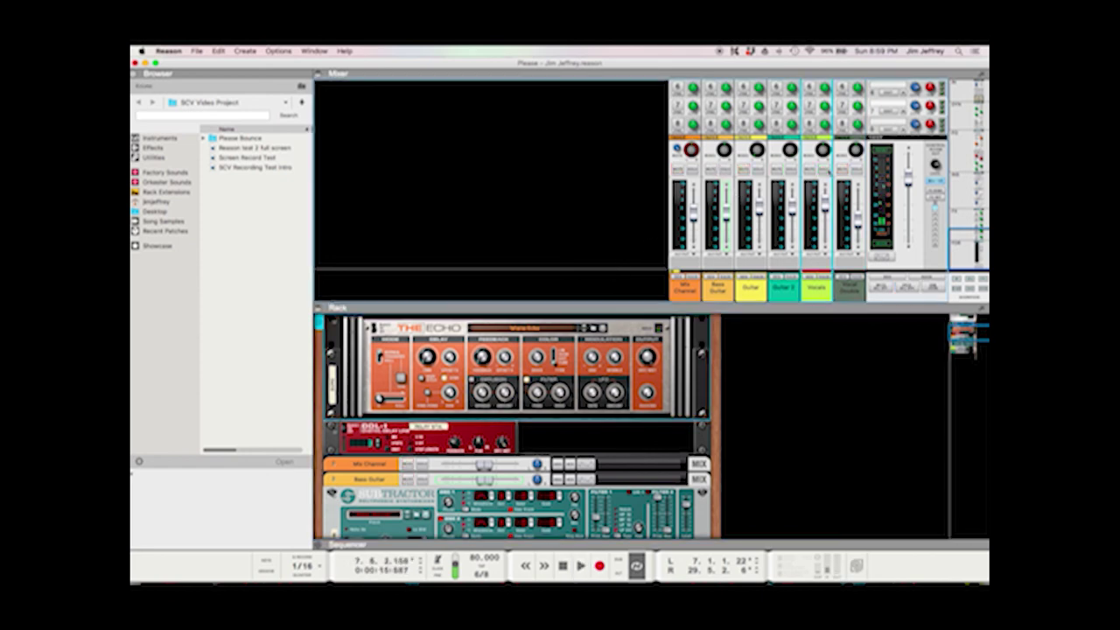
key("space")
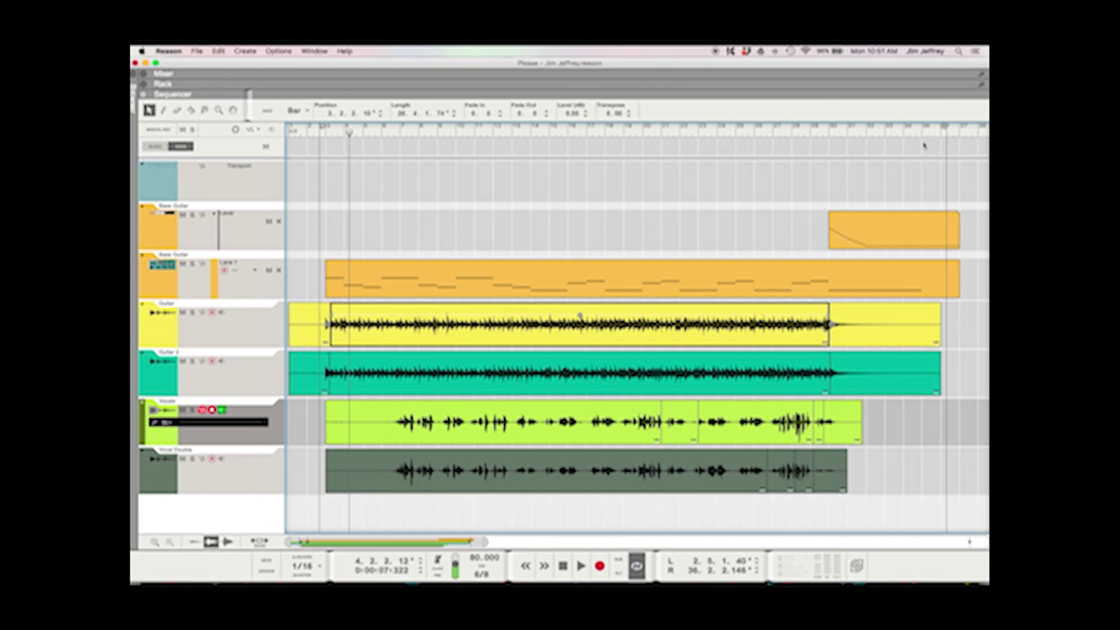
- Save the loop export as a WAVE file in the Please Bounce folder, adding a suffix to the suggested file name
left_click(197, 51)
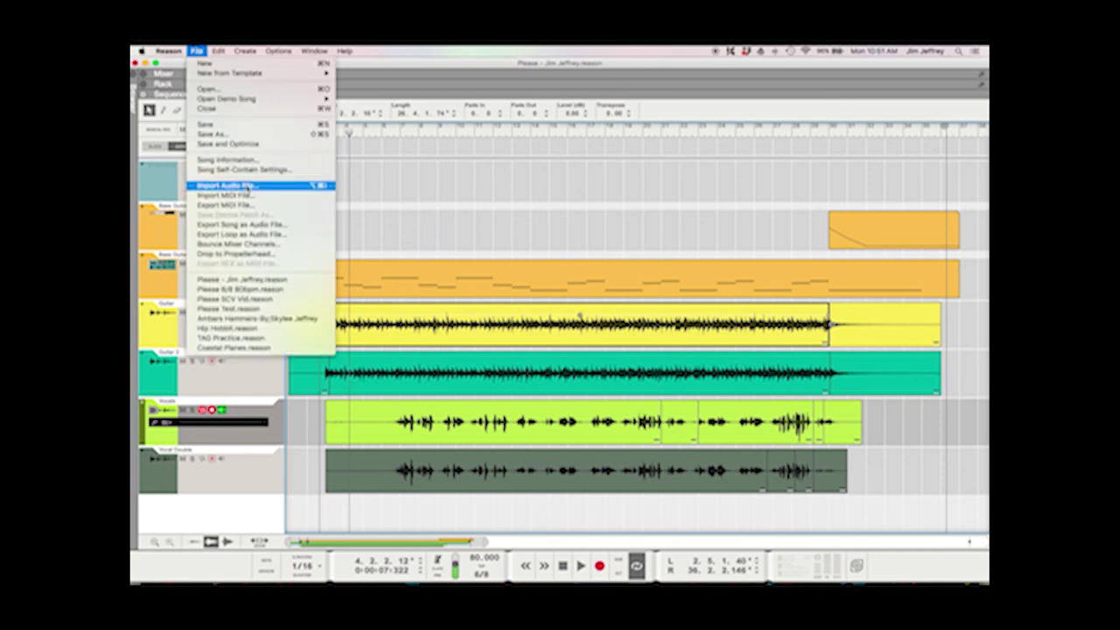
left_click(281, 236)
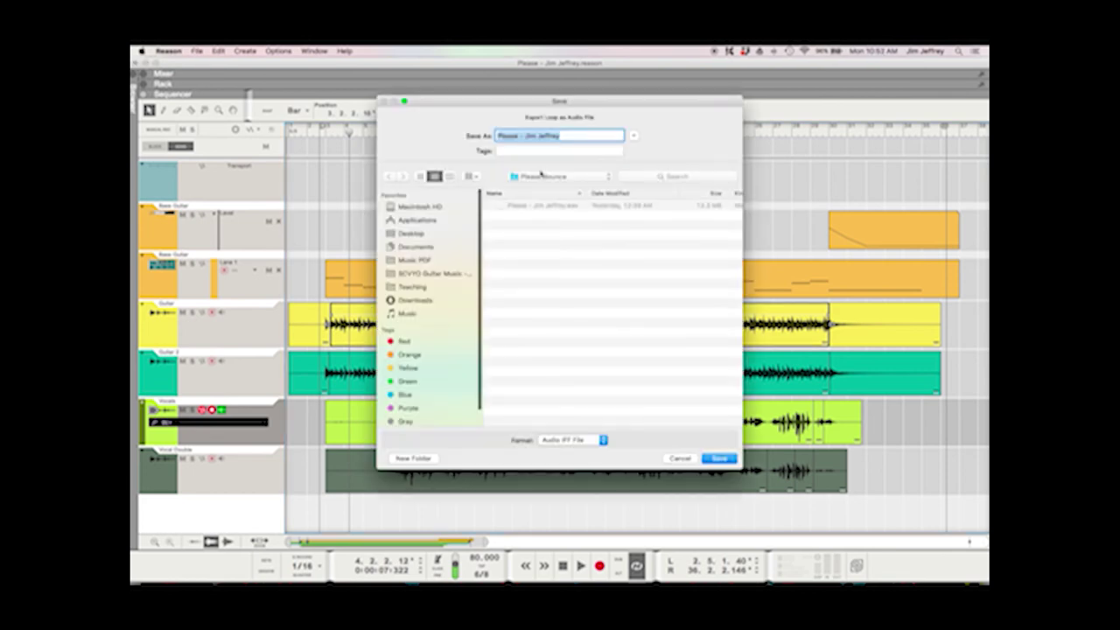
left_click(563, 178)
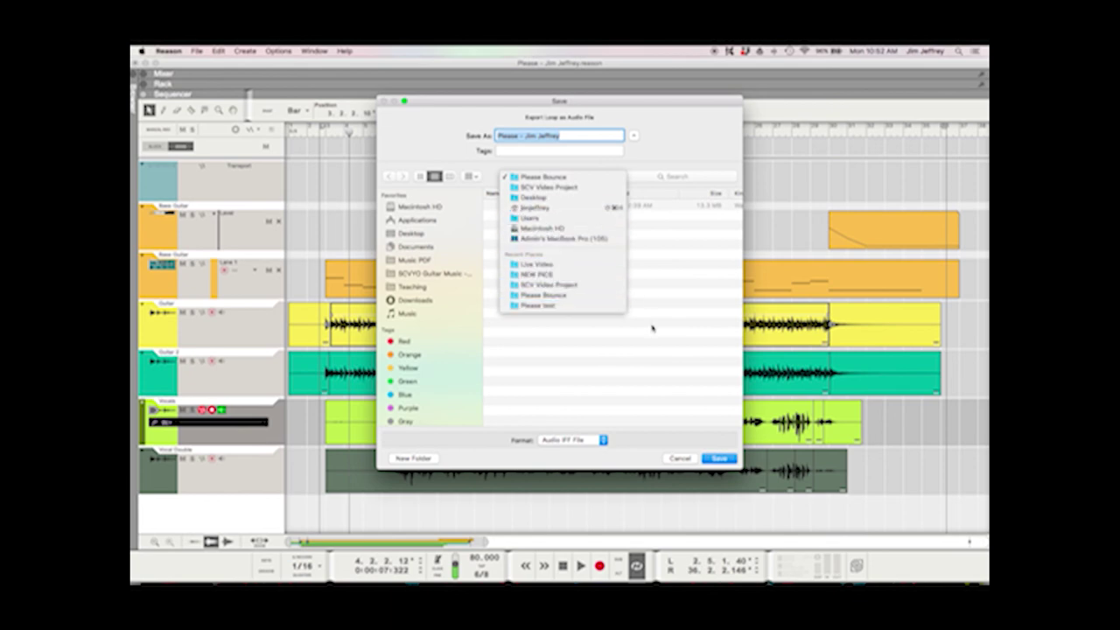
left_click(632, 457)
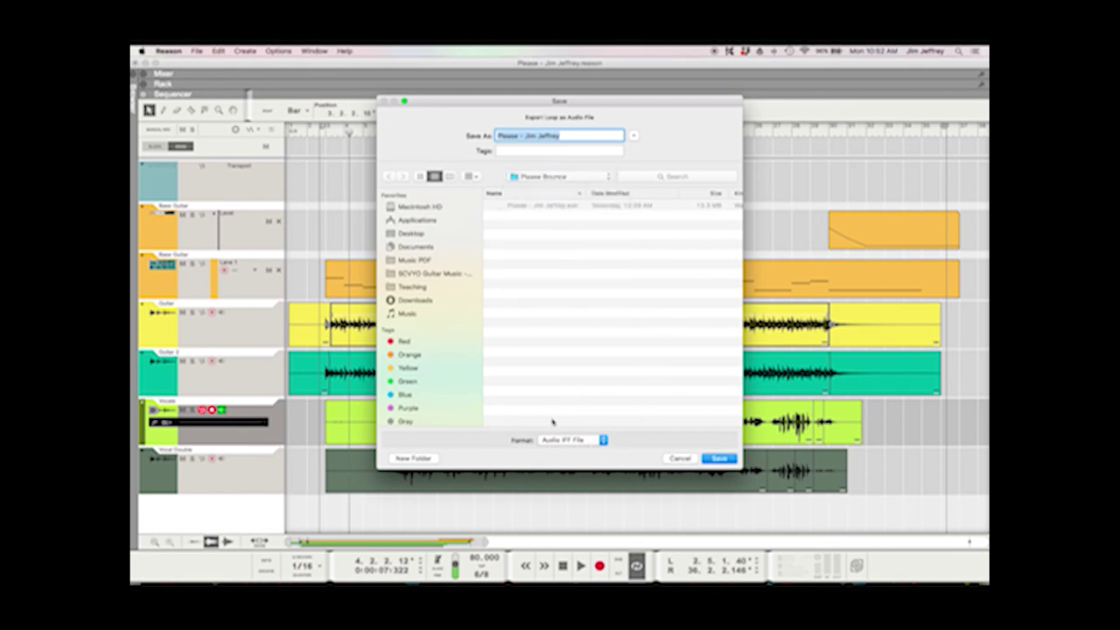
left_click(562, 441)
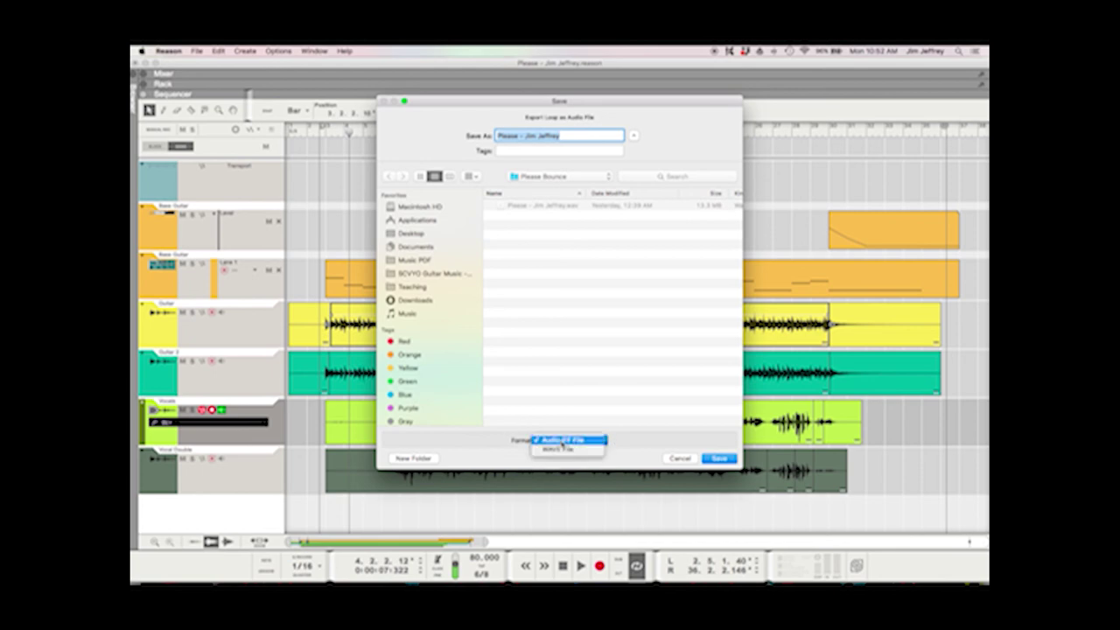
left_click(576, 450)
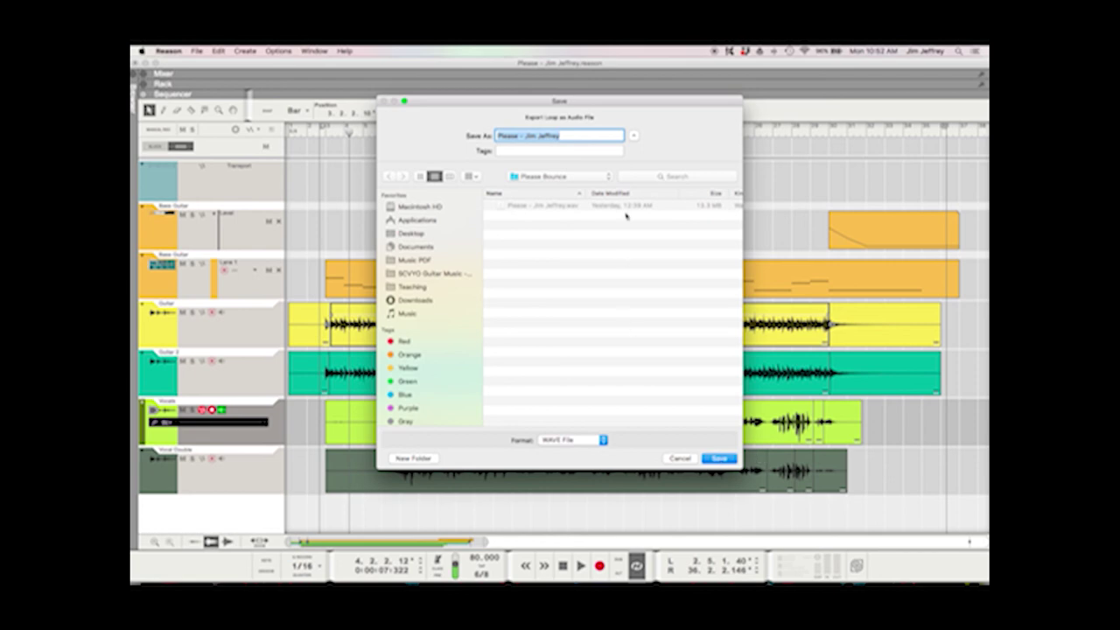
left_click(580, 137)
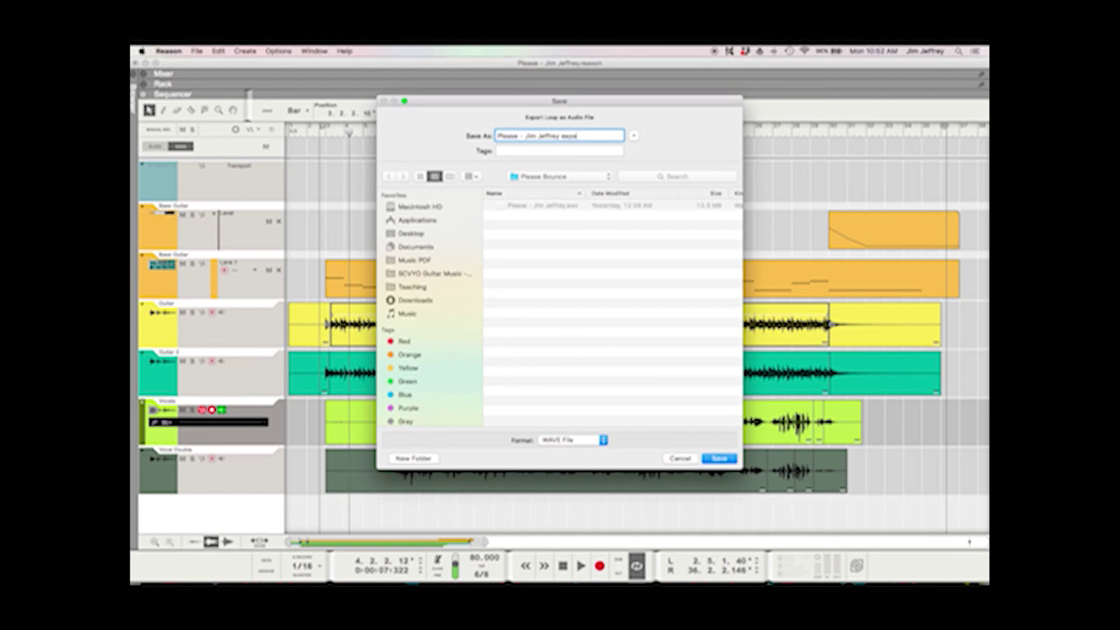
key("Return")
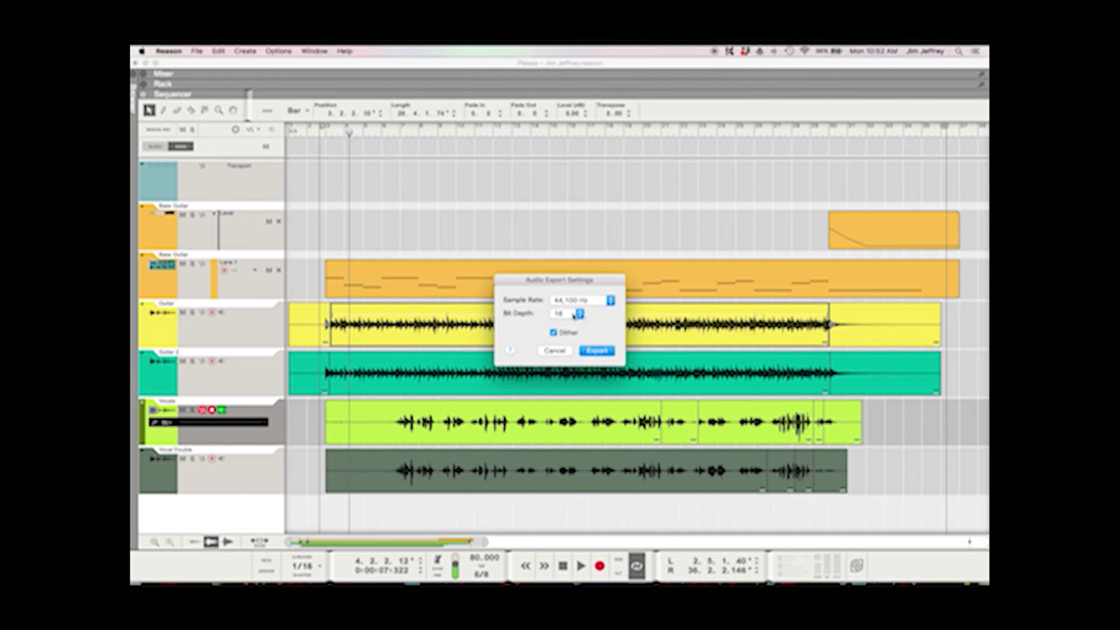
- Export the loop with a 44,100 Hz sample rate, 16-bit depth and Dither enabled
left_click(587, 303)
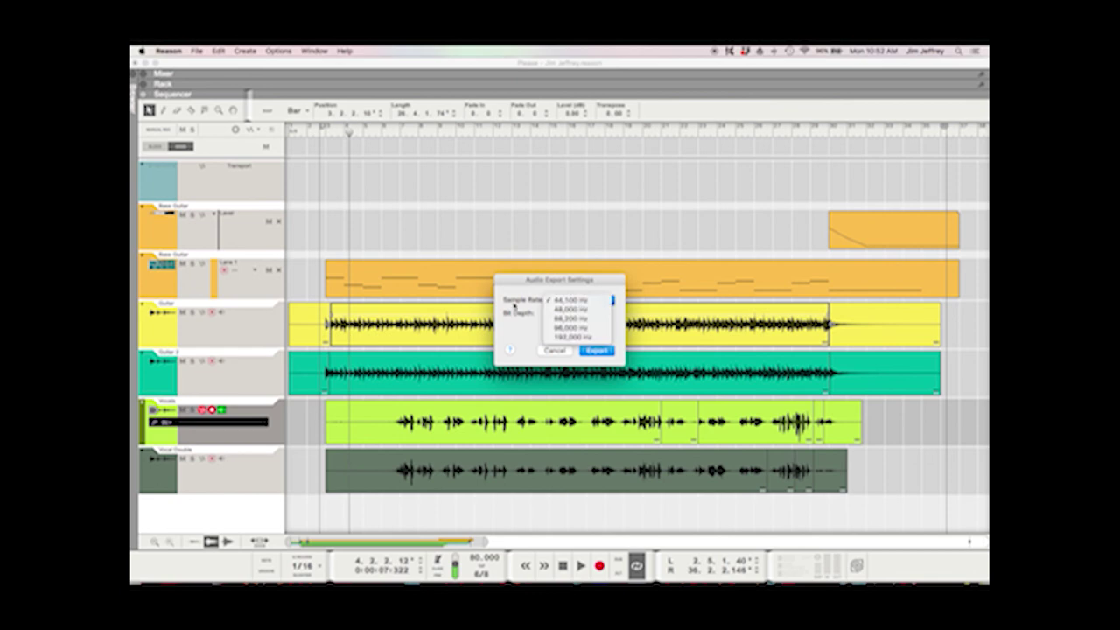
left_click(586, 302)
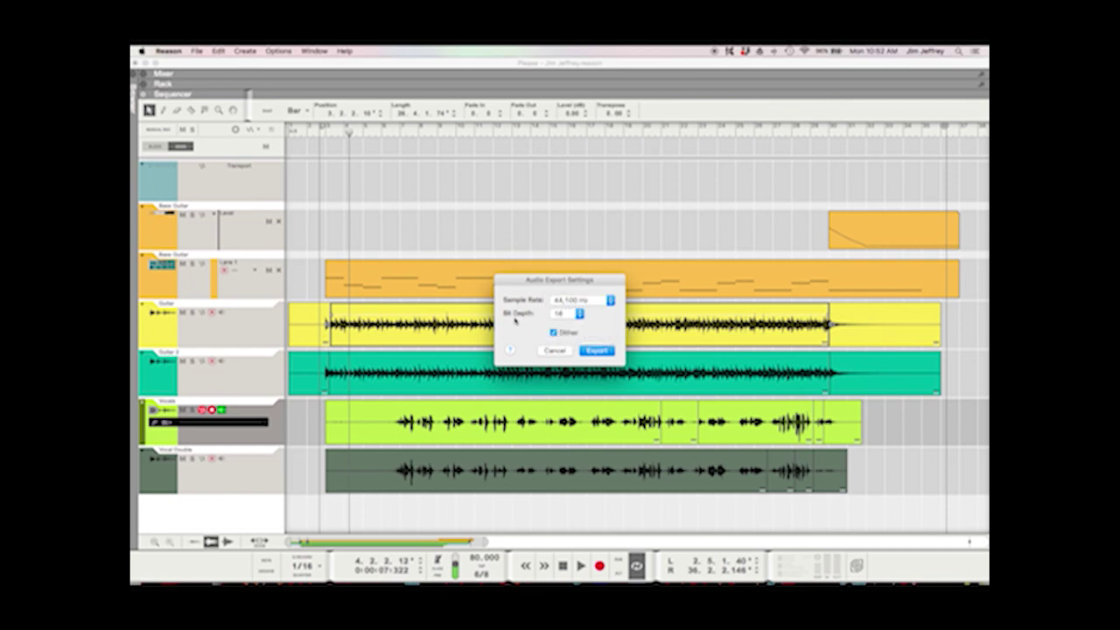
left_click(599, 350)
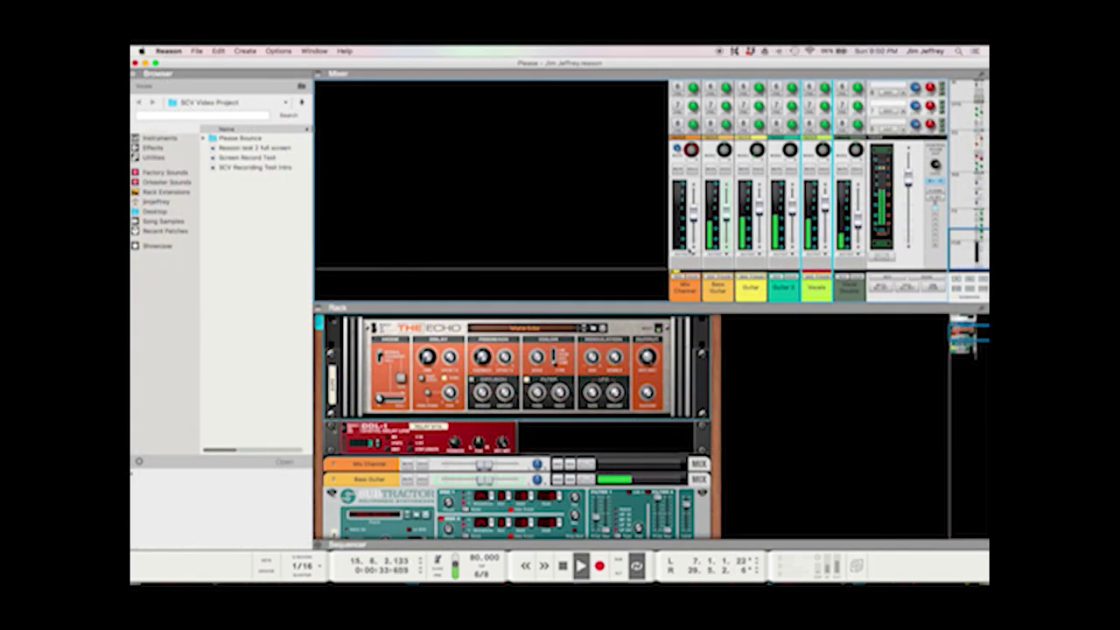
- Stop playback of the song
key("space")
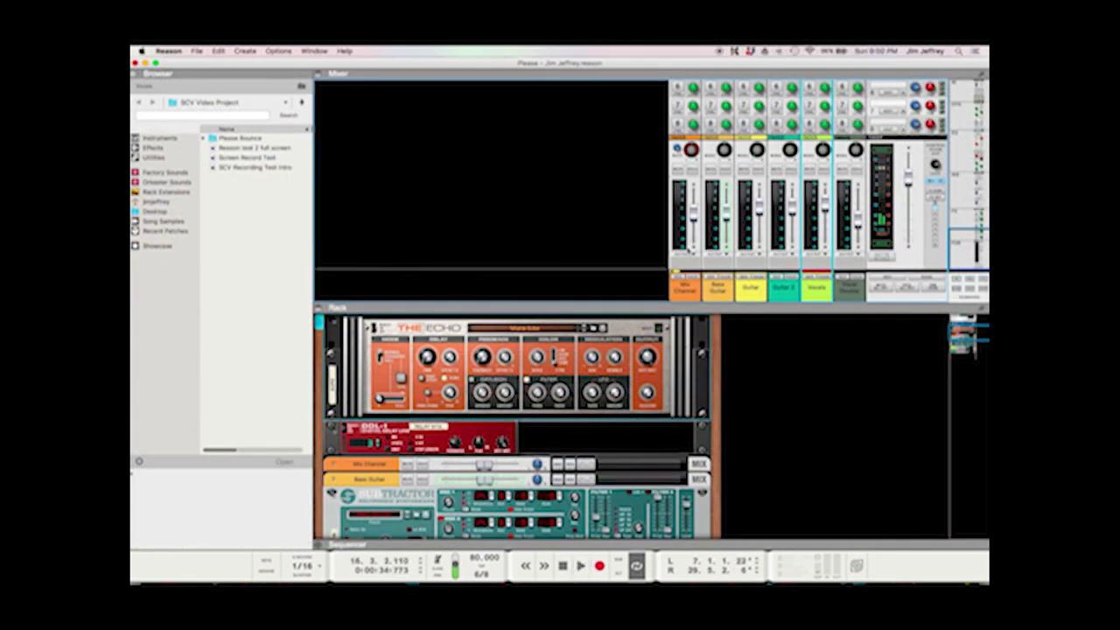